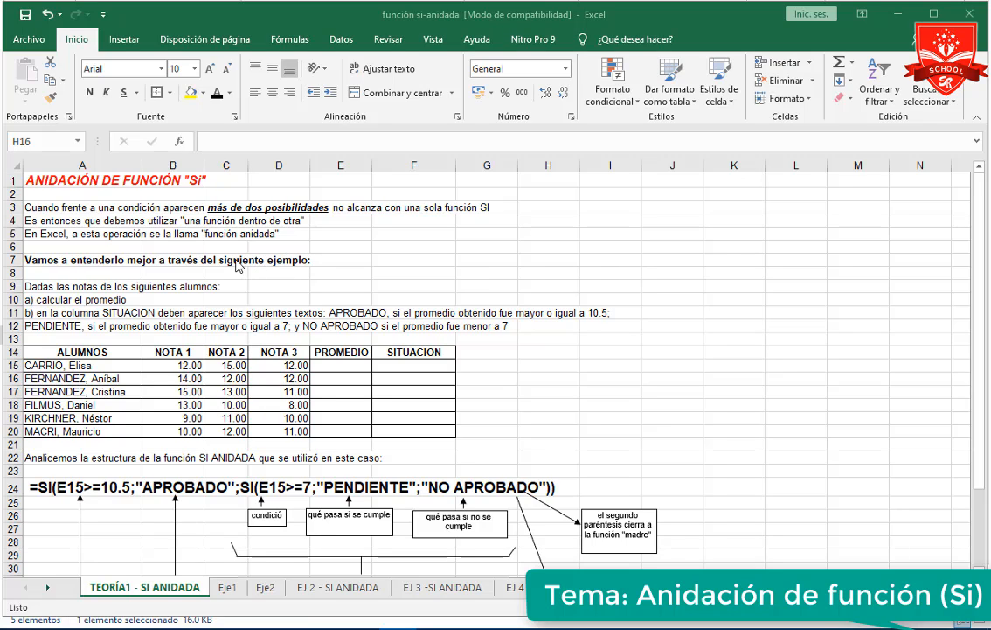
{"action": "left_click", "coordinate": [329, 319]}
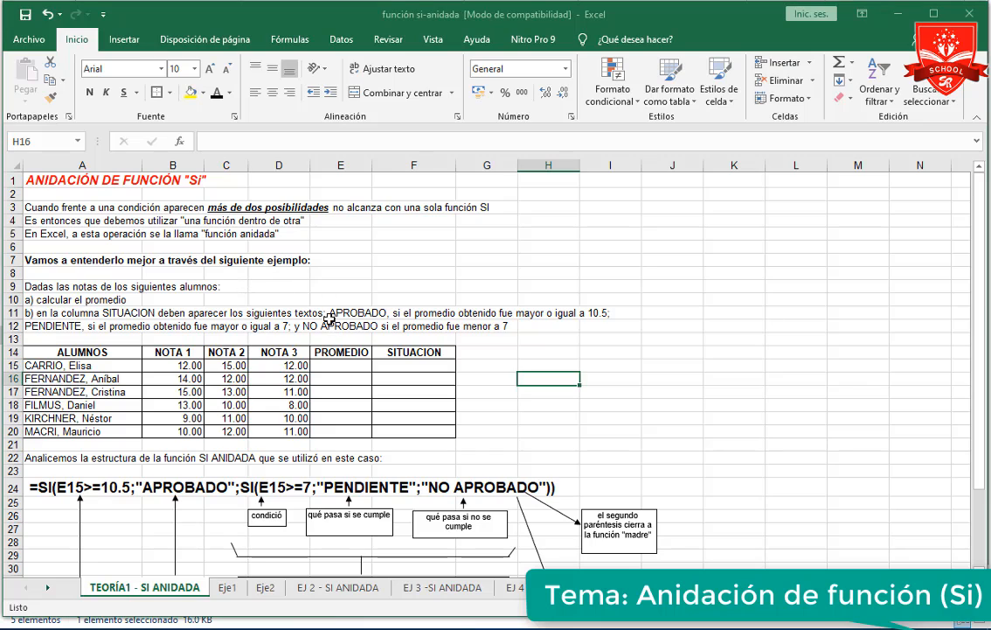
{"action": "left_click", "coordinate": [428, 349]}
{"action": "left_click", "coordinate": [494, 379]}
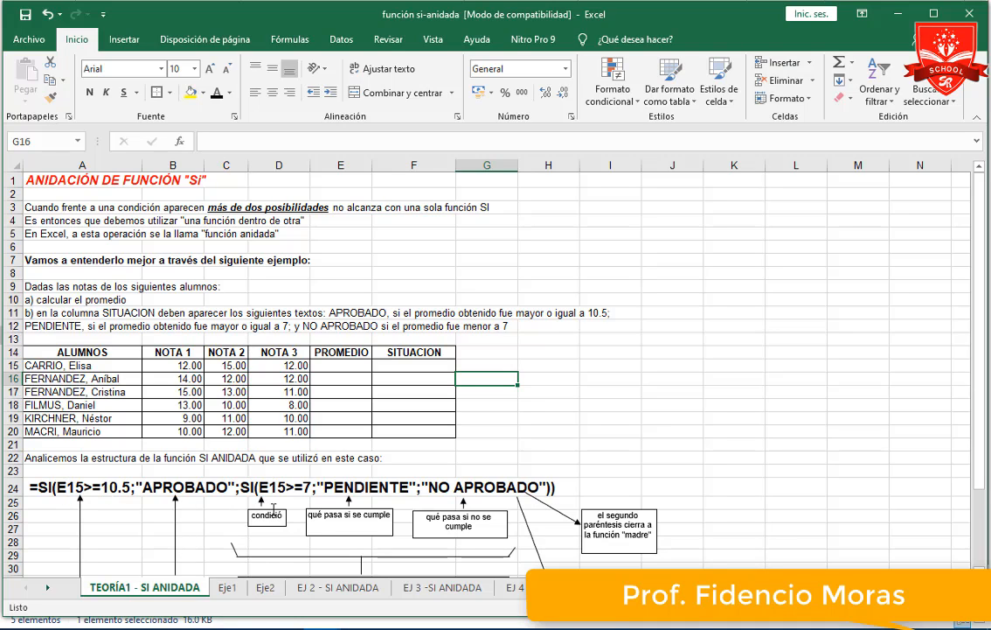
{"action": "left_click", "coordinate": [337, 366]}
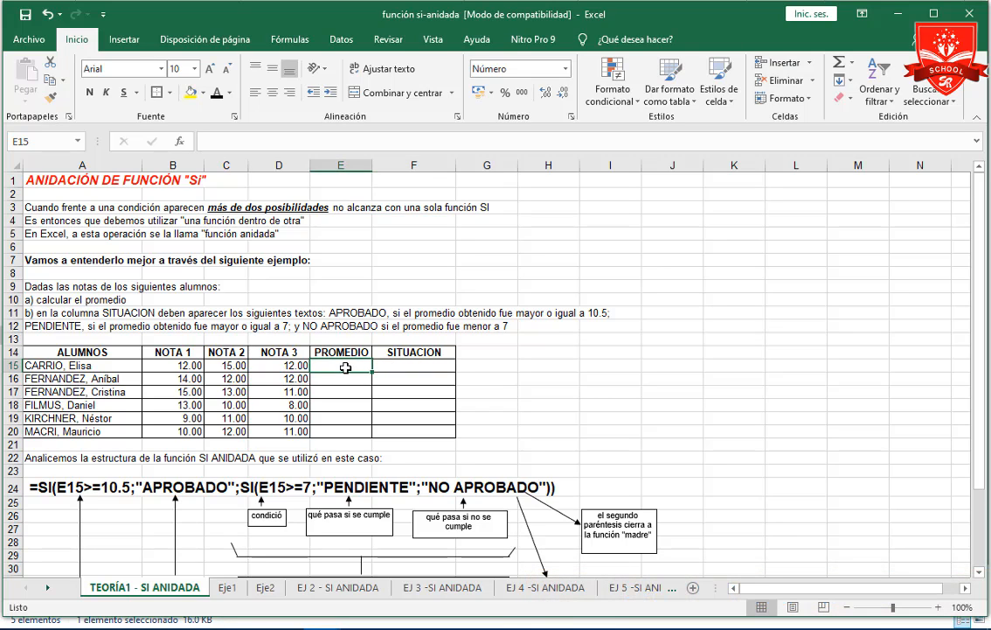
{"action": "left_click", "coordinate": [398, 363]}
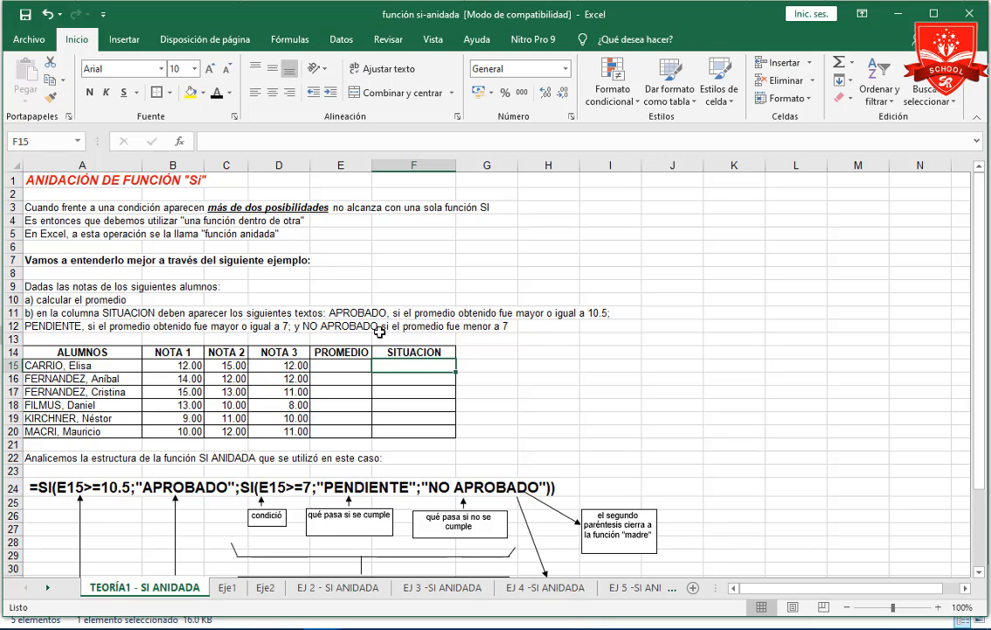
Calculate the first student's average in E15 with PROMEDIO over the three grades in B15:D15.
{"action": "left_click", "coordinate": [341, 366]}
{"action": "type", "text": "="}
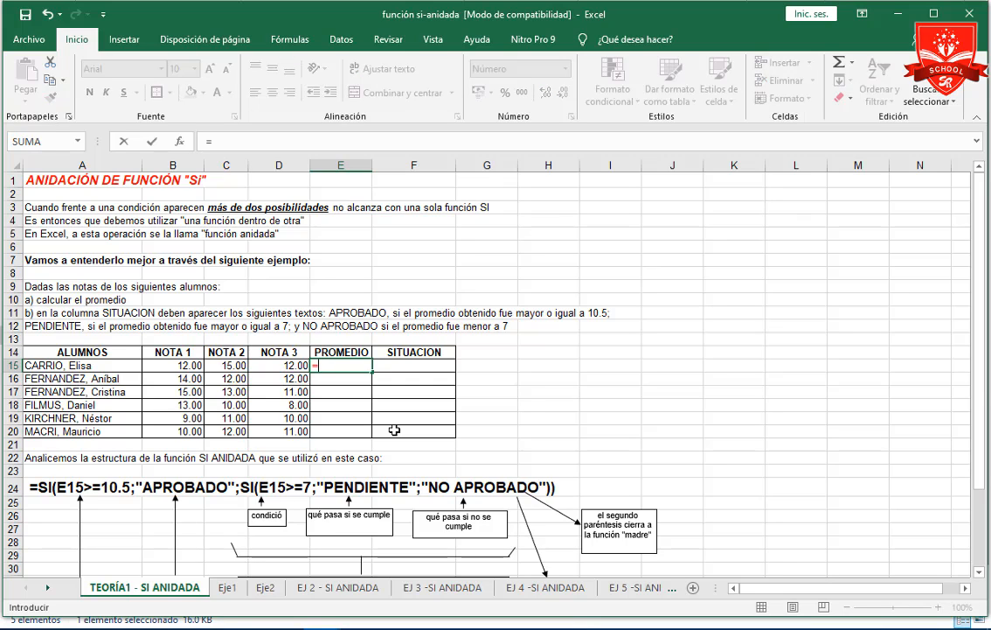
{"action": "type", "text": "PROMEDIO("}
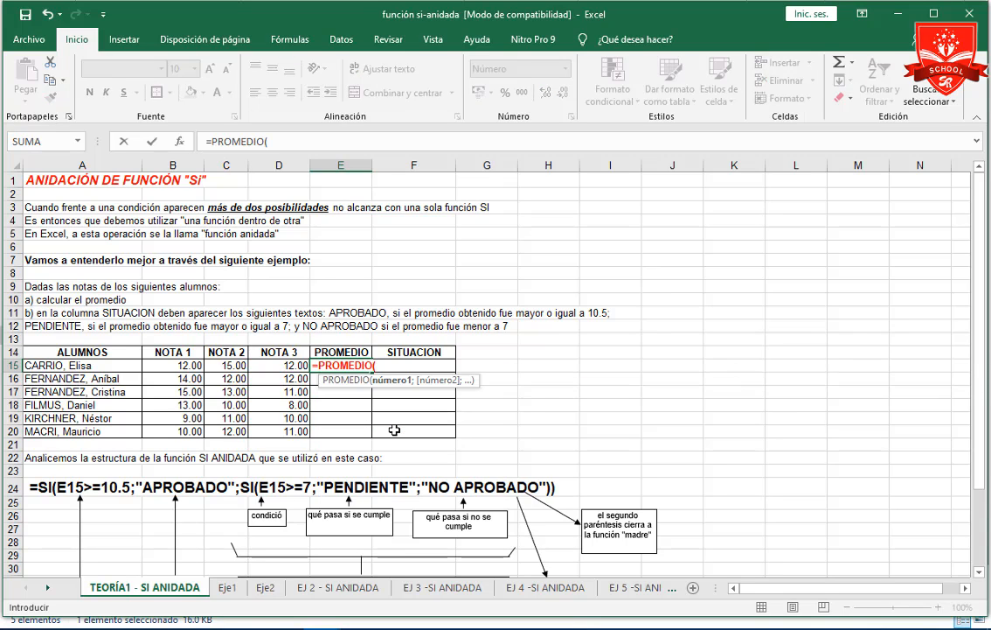
{"action": "left_click_drag", "start_coordinate": [185, 366], "coordinate": [274, 367]}
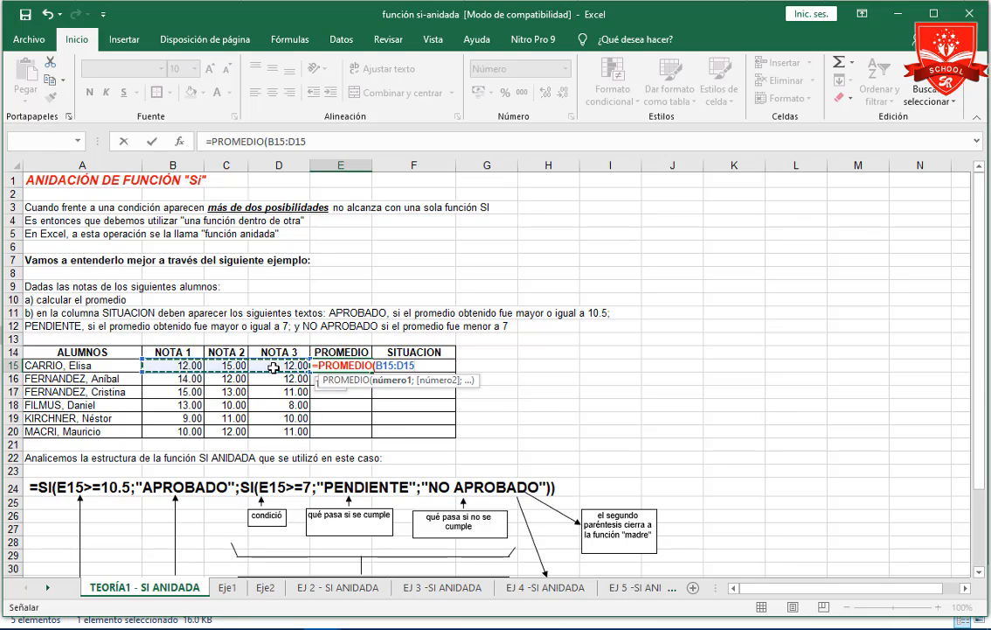
{"action": "key", "text": "Return"}
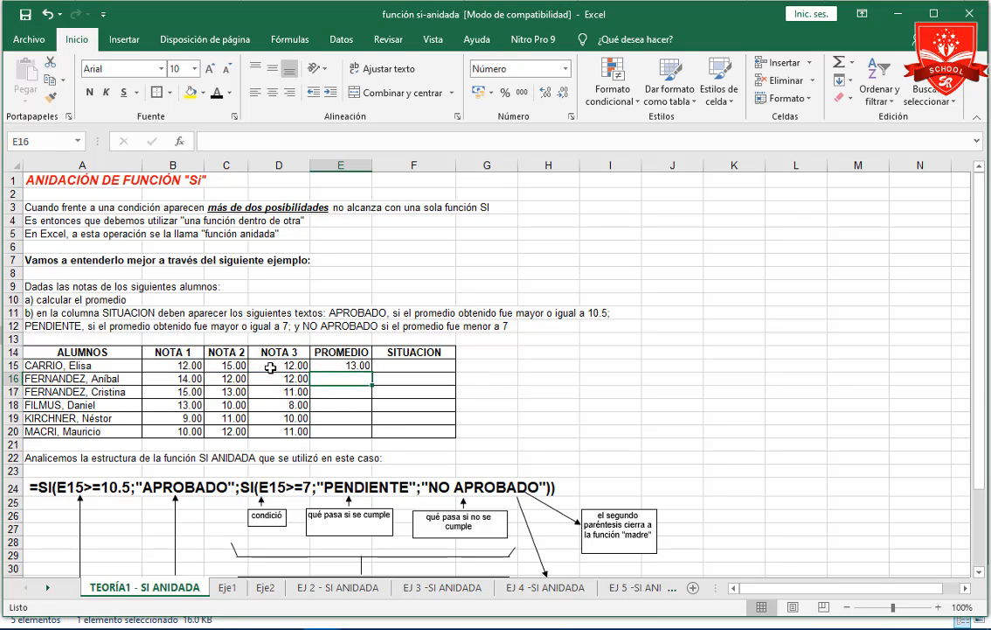
Fill the average formula from E15 down through E20 for the remaining students.
{"action": "left_click", "coordinate": [354, 364]}
{"action": "double_click", "coordinate": [373, 371]}
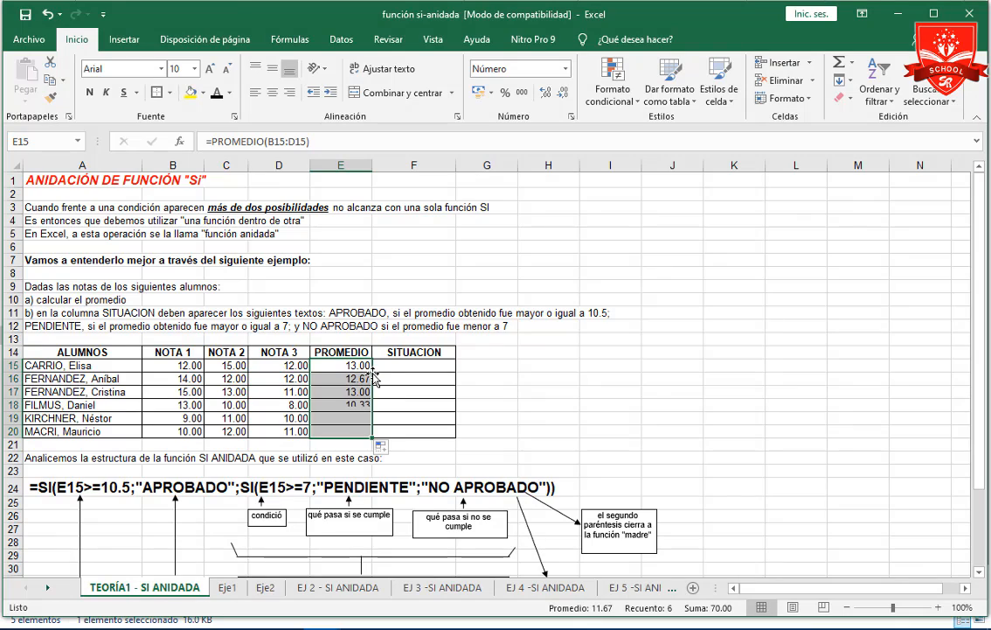
{"action": "left_click", "coordinate": [394, 418]}
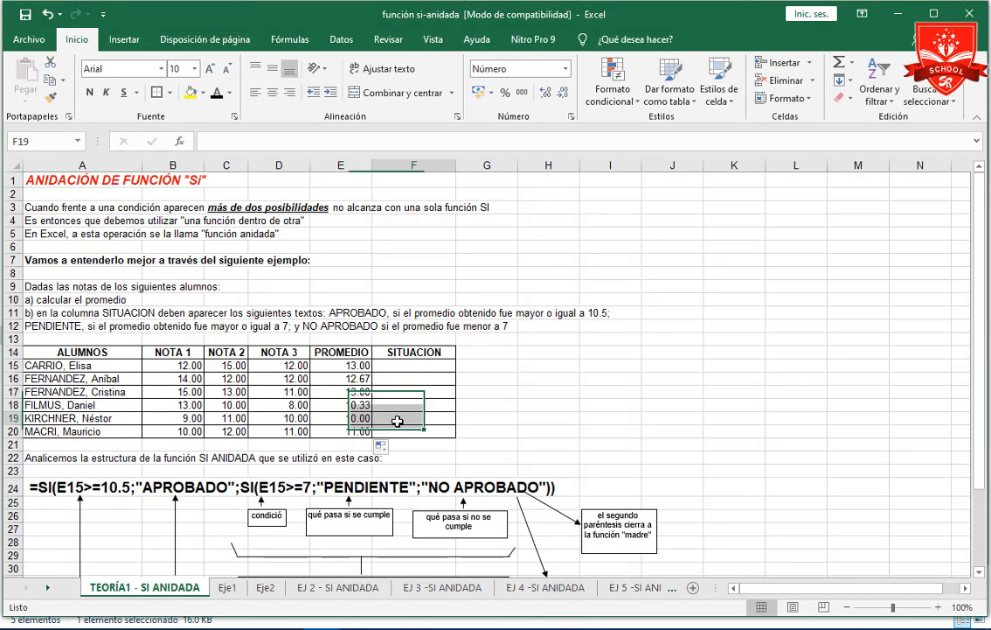
Begin a SI formula in F15 that returns "Aprobado" when the average in E15 is >=10.5.
{"action": "left_click", "coordinate": [407, 365]}
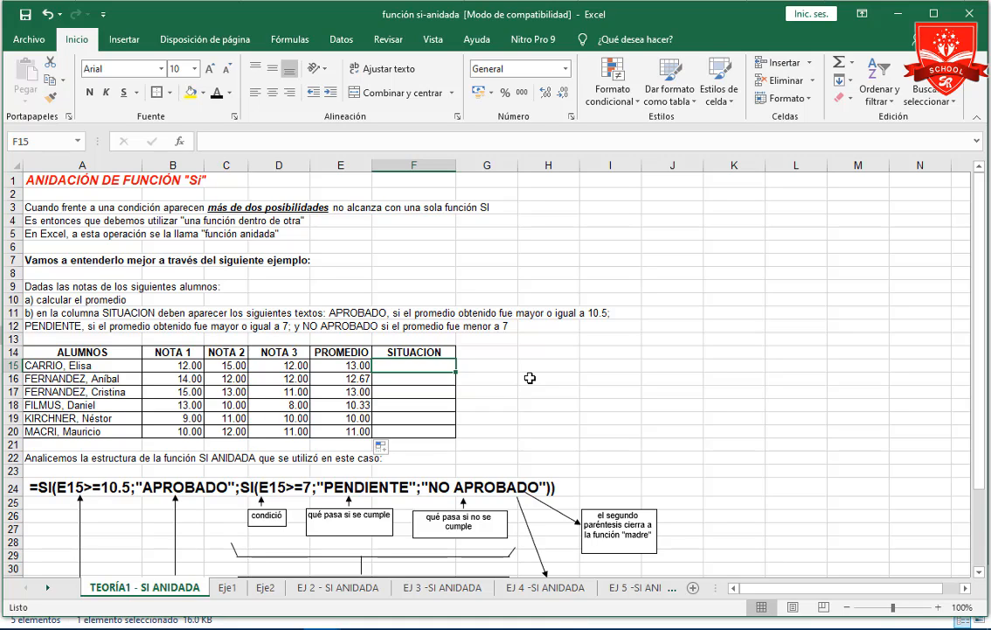
{"action": "type", "text": "="}
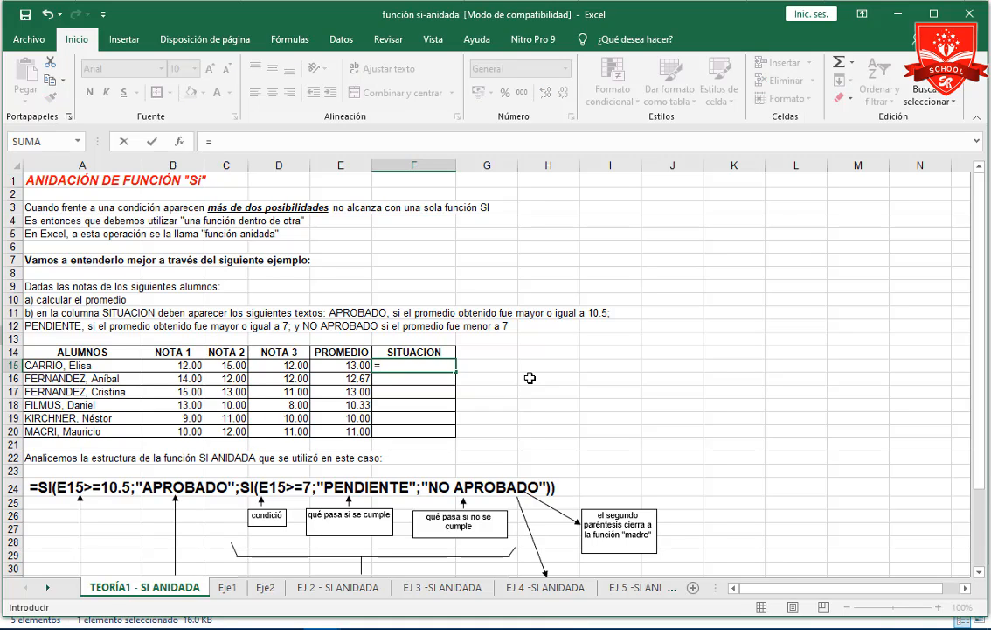
{"action": "type", "text": "SI("}
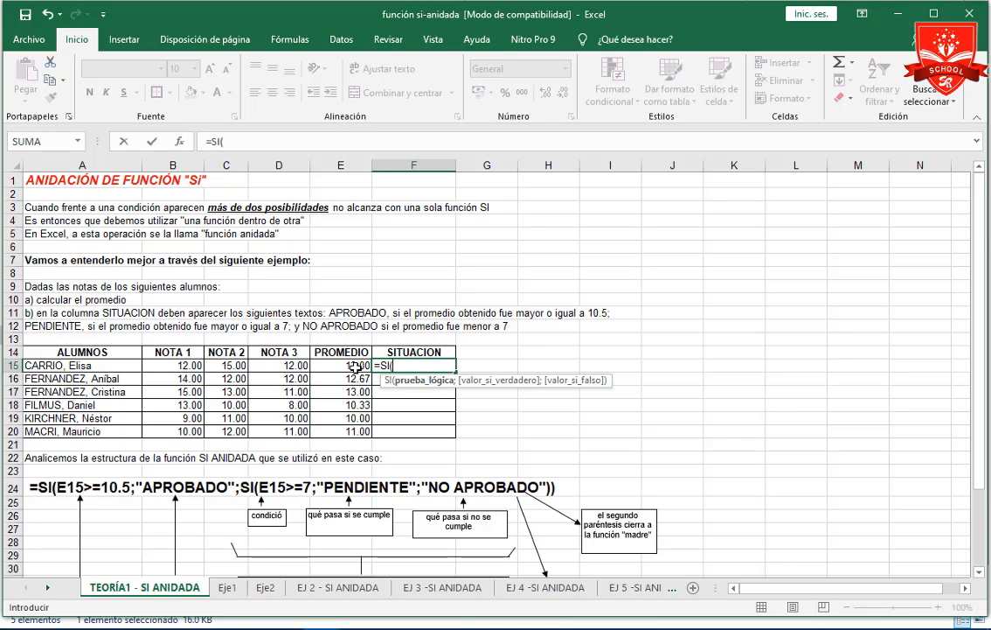
{"action": "left_click", "coordinate": [357, 367]}
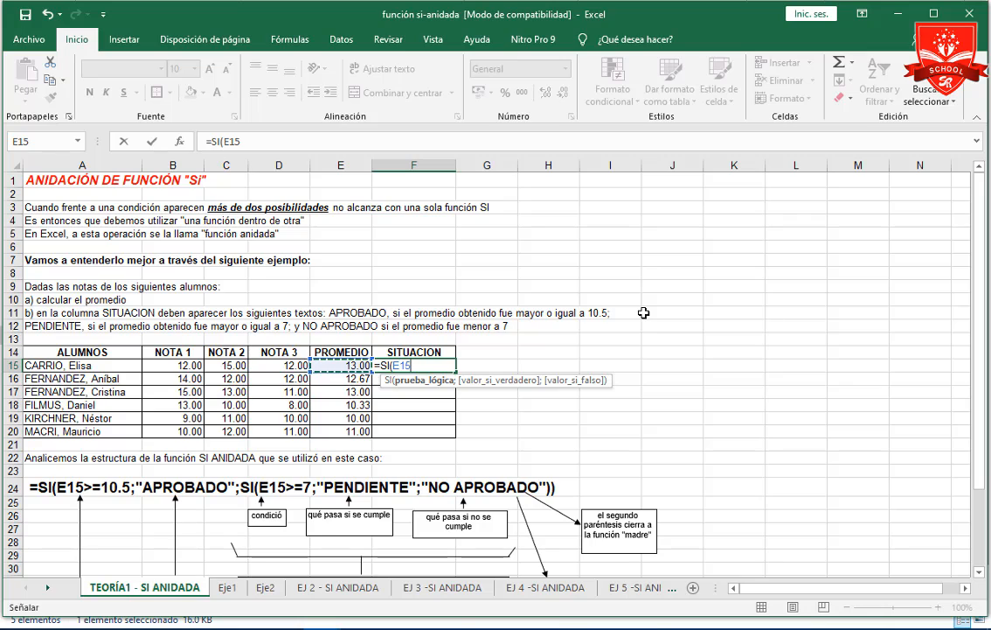
{"action": "type", "text": ">=10."}
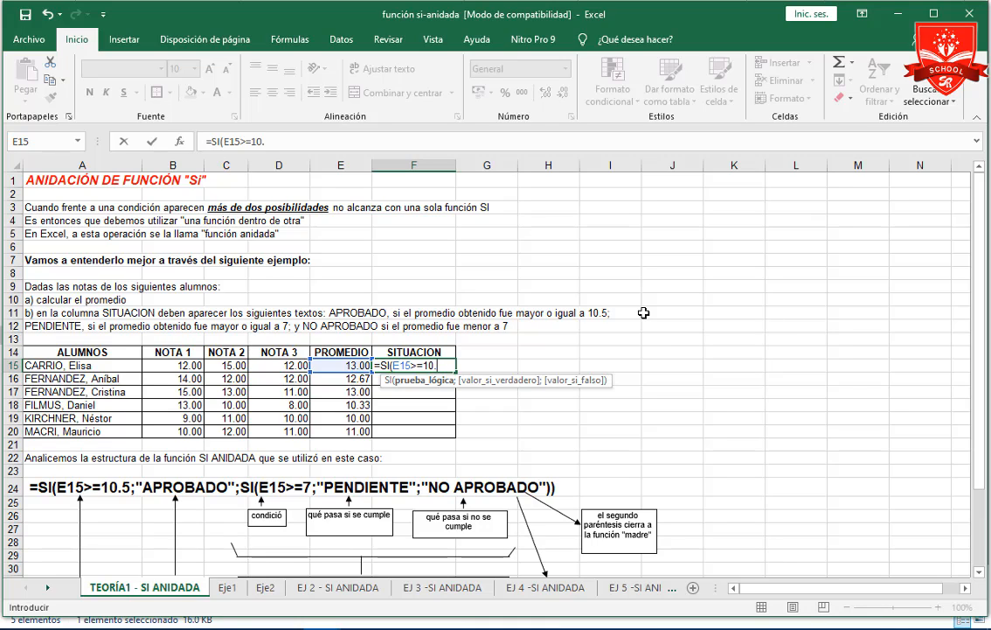
{"action": "type", "text": "5;"}
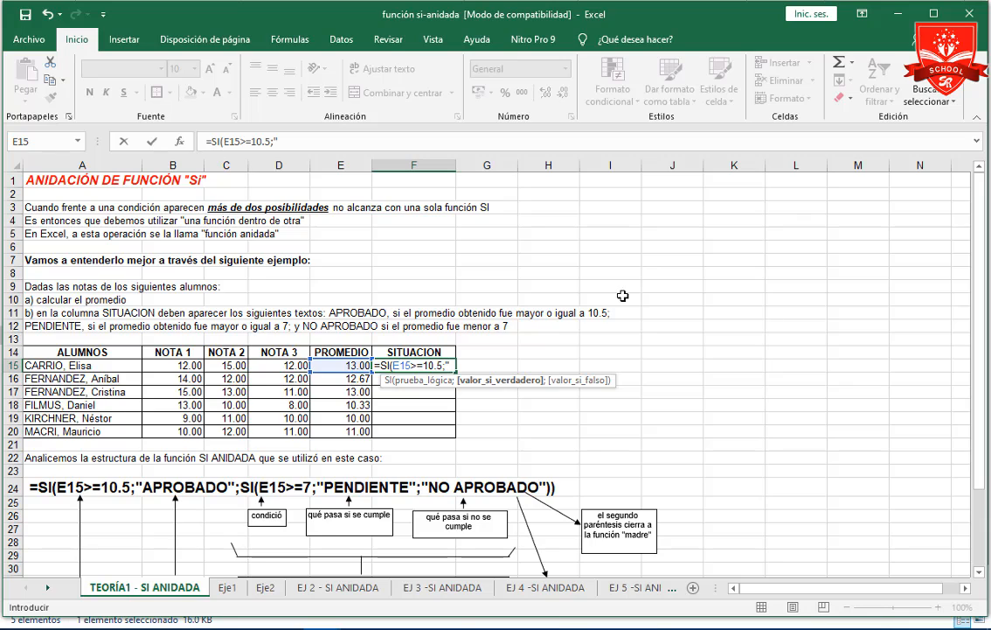
{"action": "type", "text": "\"Aprobad"}
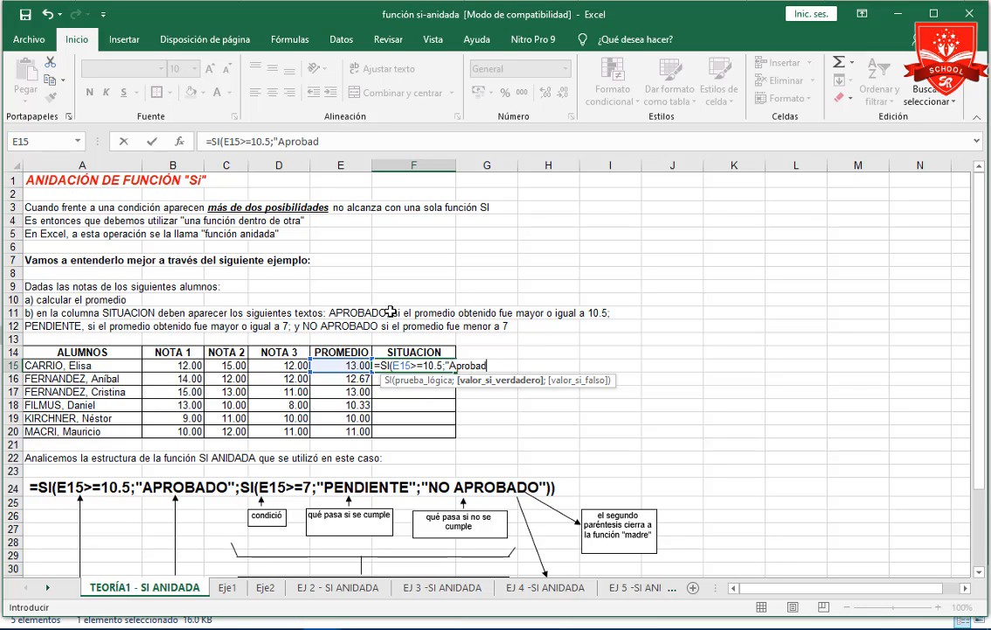
{"action": "type", "text": "o\";"}
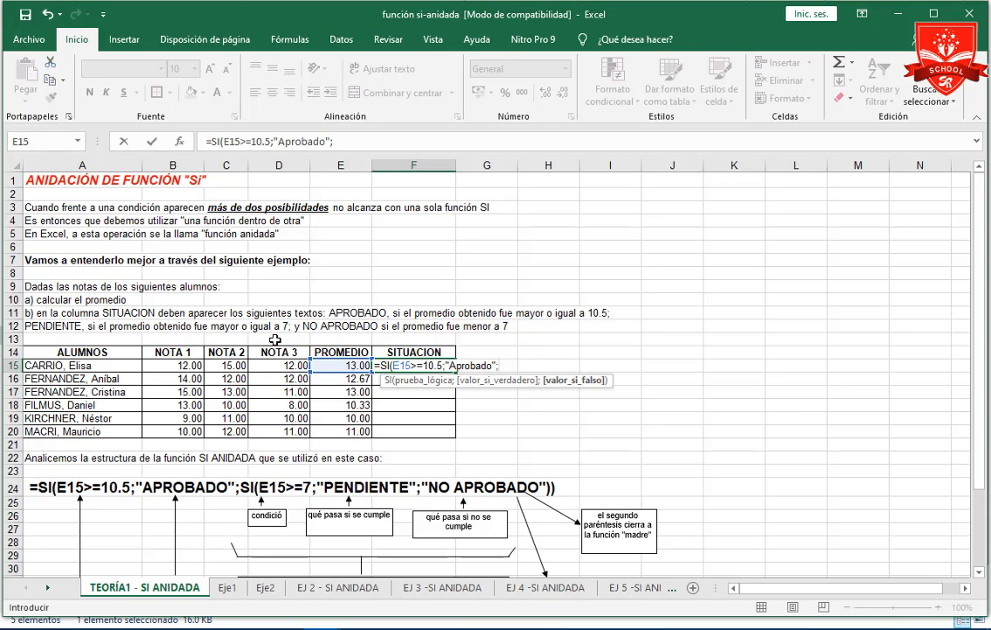
Nest a second SI as the false value in the F15 formula, returning "Pendiente" when E15>=7.
{"action": "type", "text": "si"}
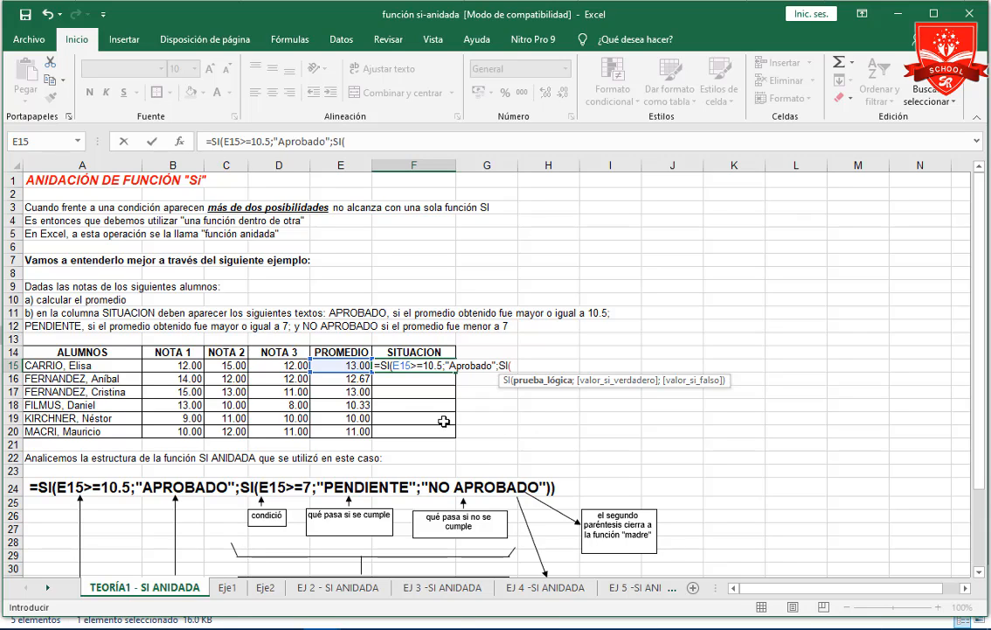
{"action": "left_click", "coordinate": [353, 368]}
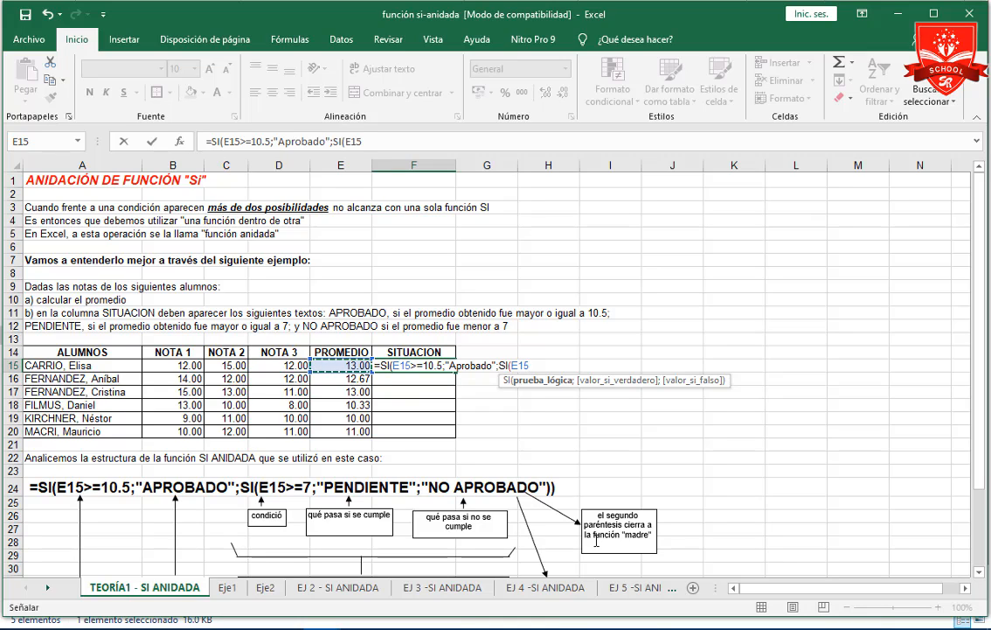
{"action": "type", "text": ">=7"}
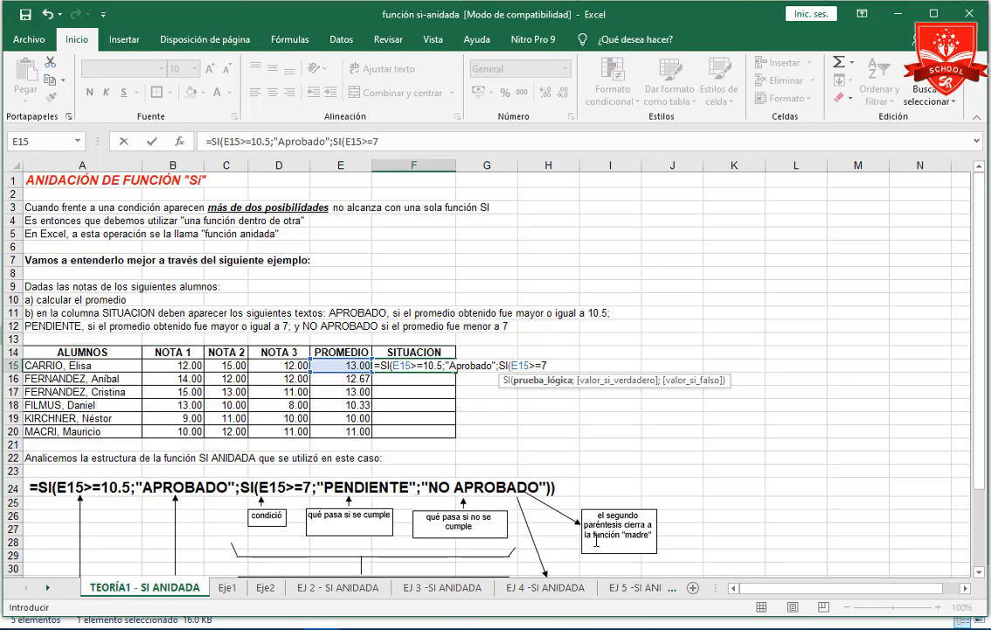
{"action": "type", "text": ";"}
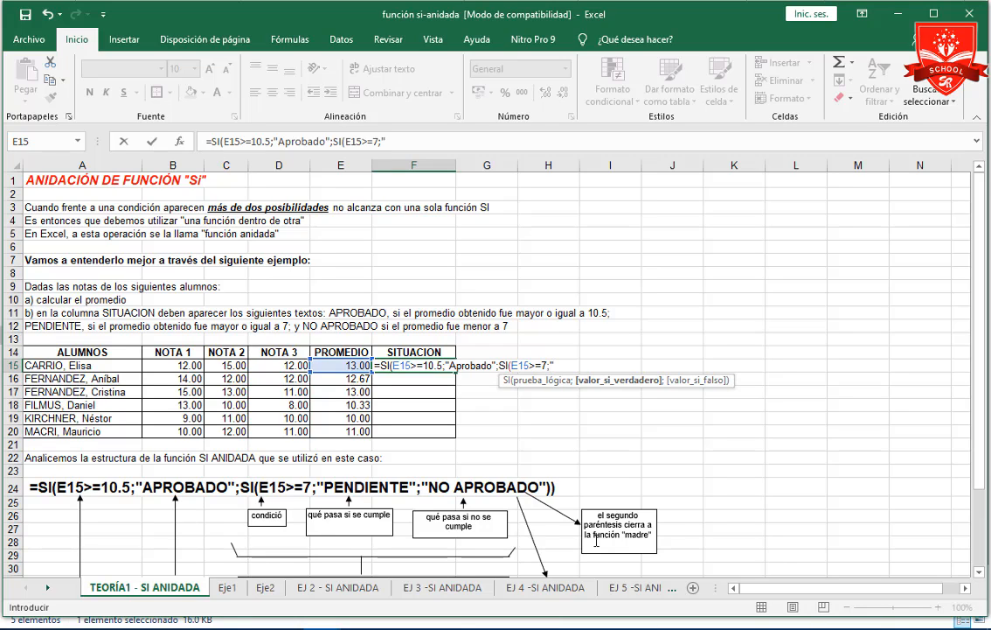
{"action": "type", "text": "\"Pendiente"}
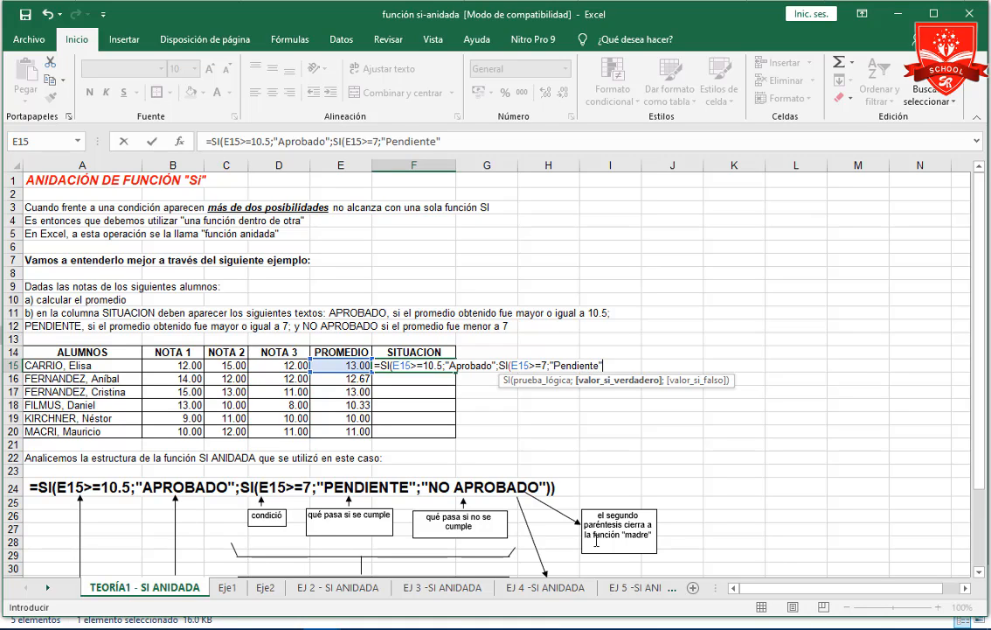
{"action": "type", "text": "\";"}
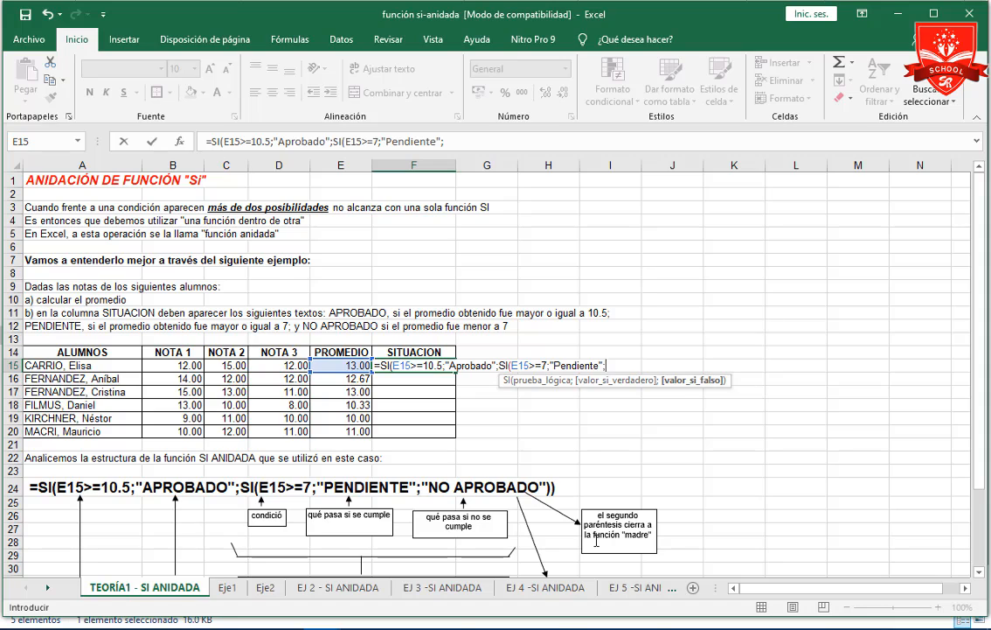
{"action": "type", "text": "s"}
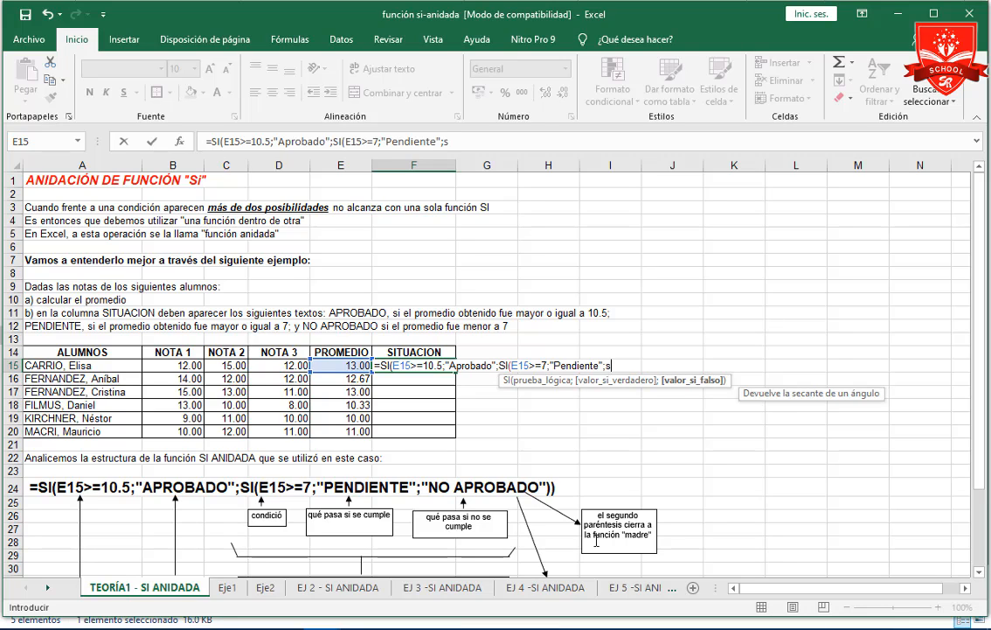
{"action": "type", "text": "i("}
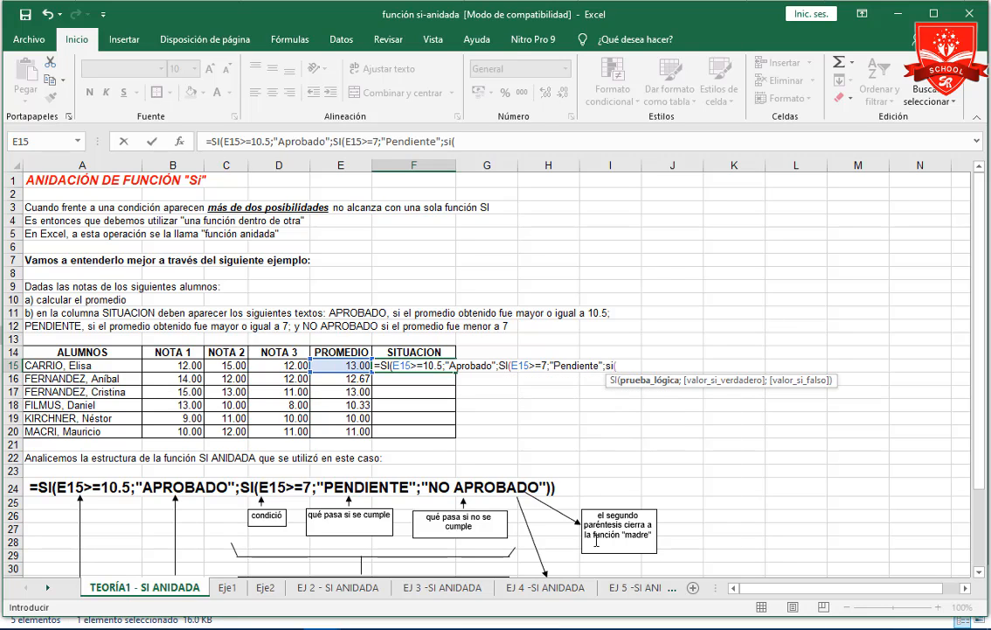
Nest a third SI in the F15 formula returning "No aprobado" when E15<7, close all three functions and enter the formula.
{"action": "left_click", "coordinate": [348, 367]}
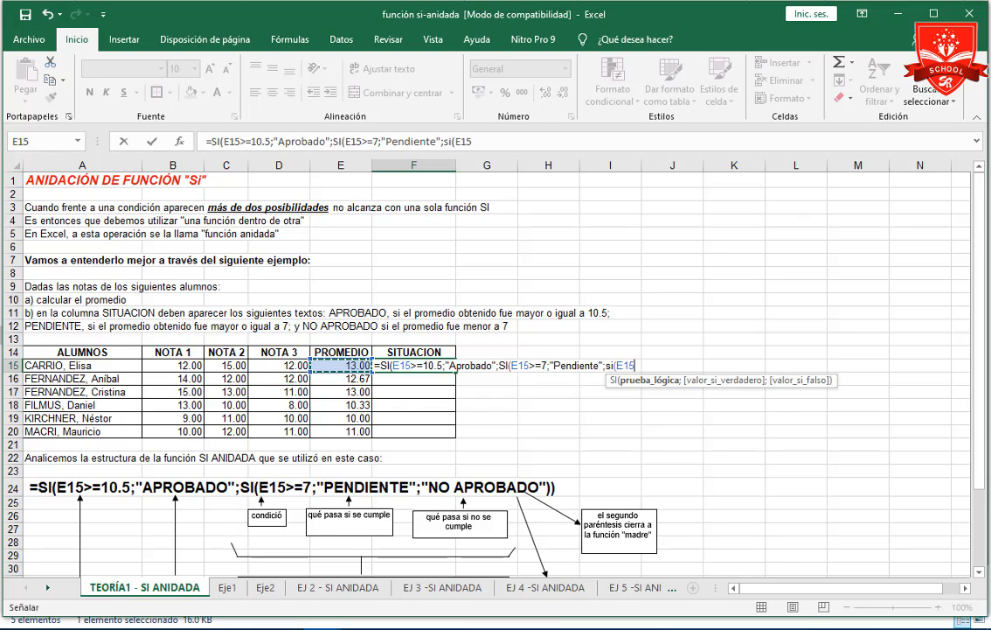
{"action": "type", "text": "<7"}
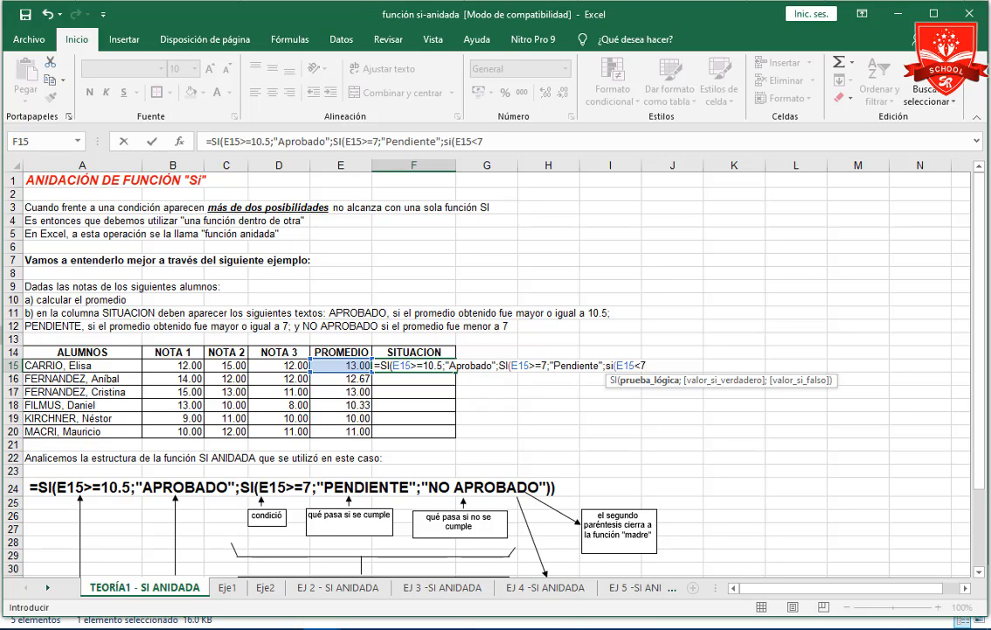
{"action": "type", "text": ";"}
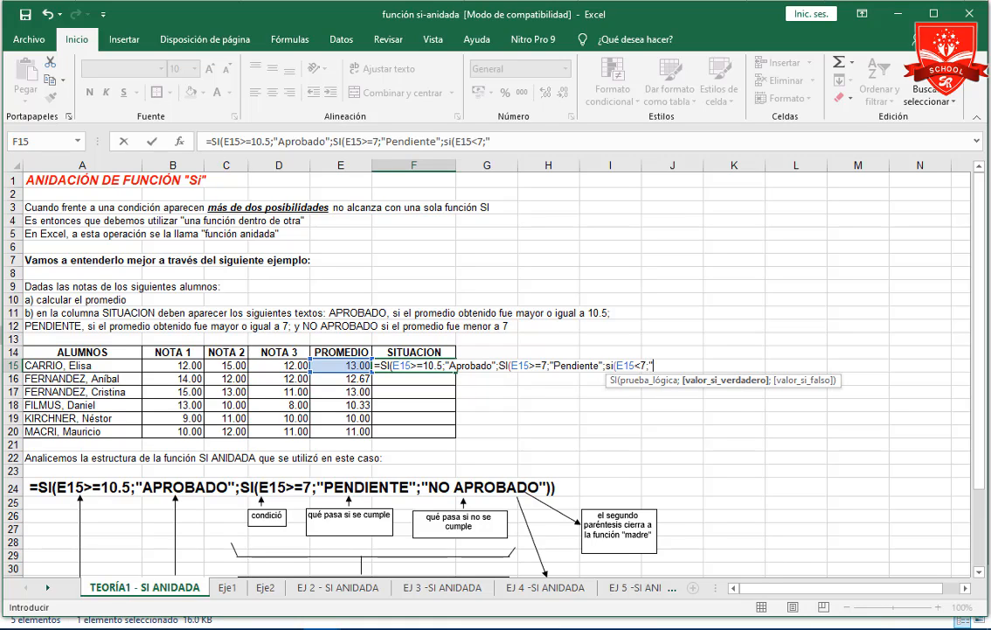
{"action": "type", "text": "\"No aprobado"}
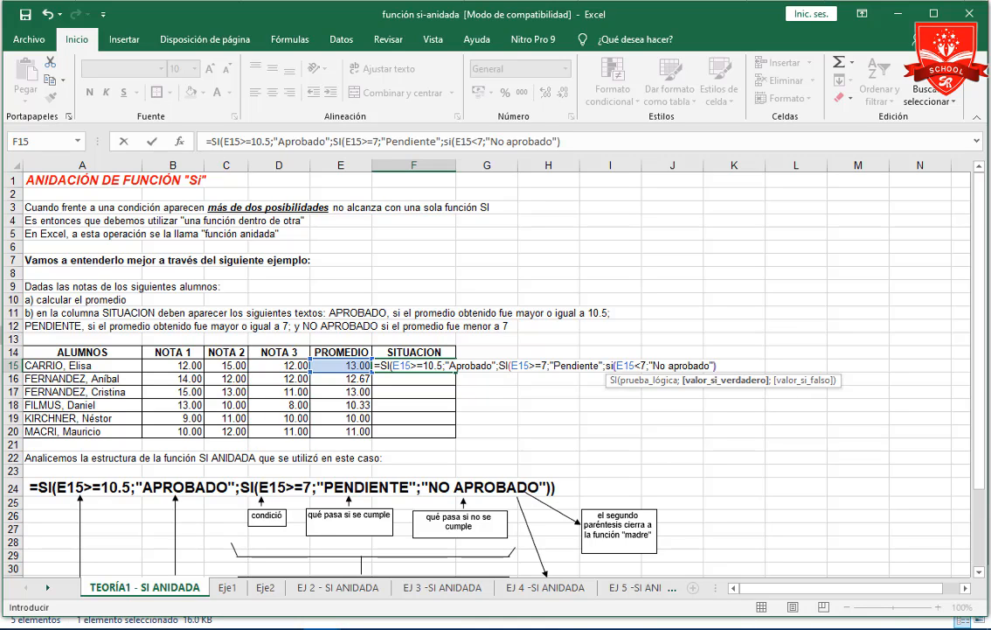
{"action": "type", "text": "))"}
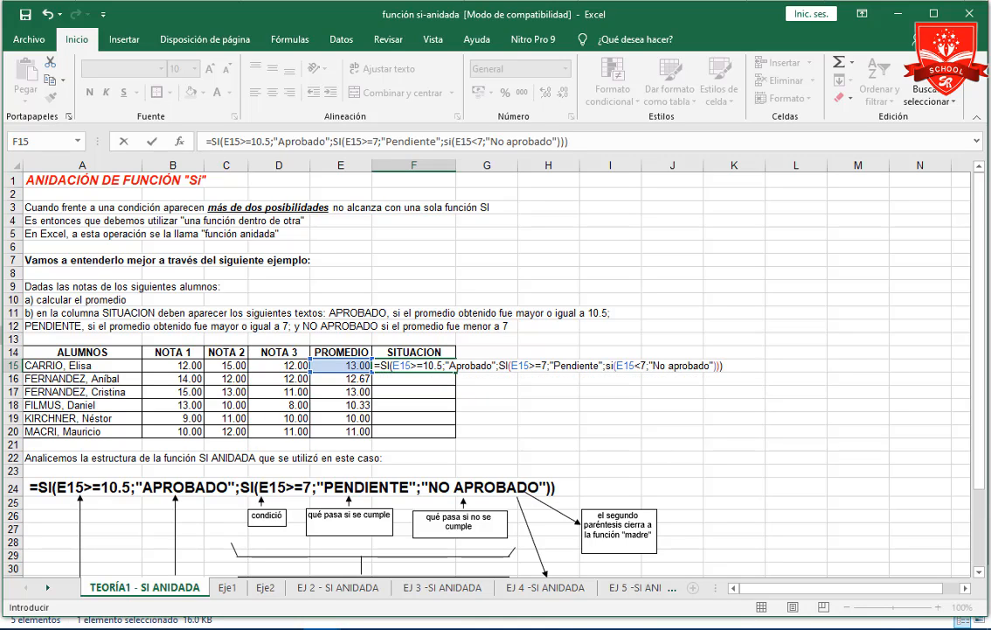
{"action": "key", "text": "Return"}
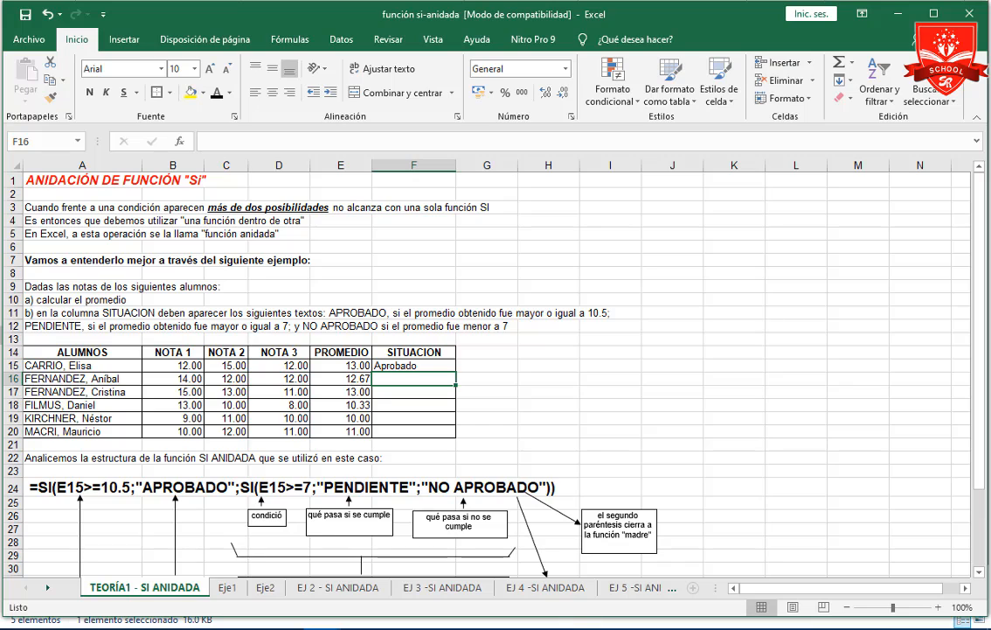
{"action": "key", "text": "Up"}
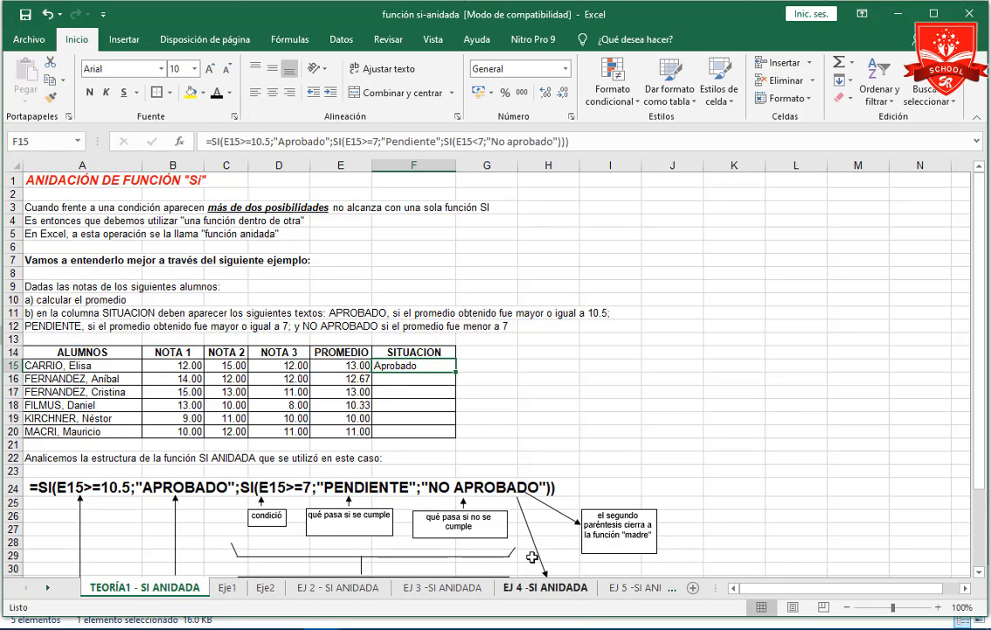
{"action": "key", "text": "Left"}
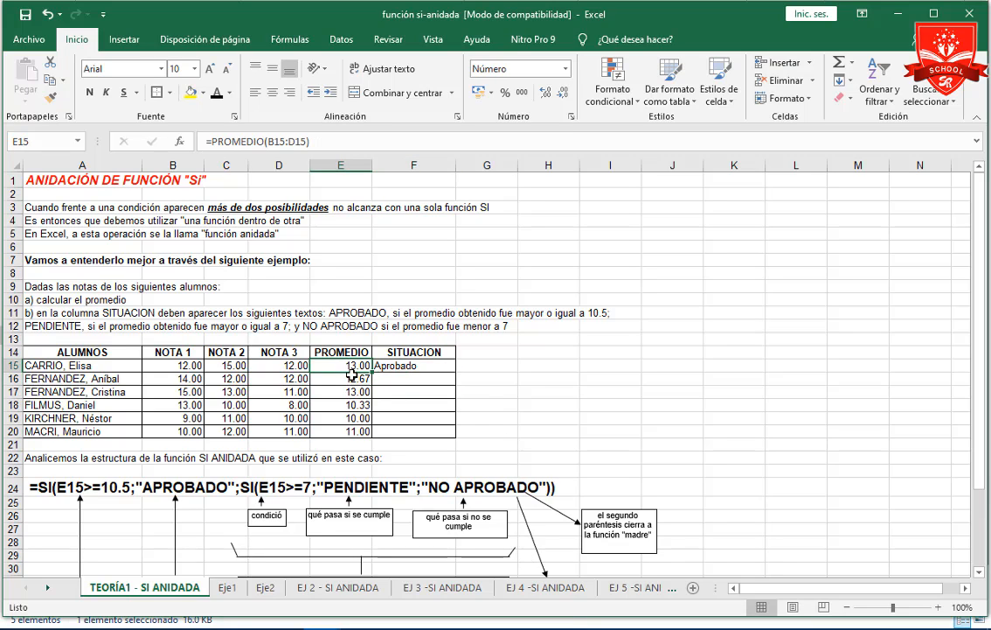
{"action": "left_click", "coordinate": [423, 369]}
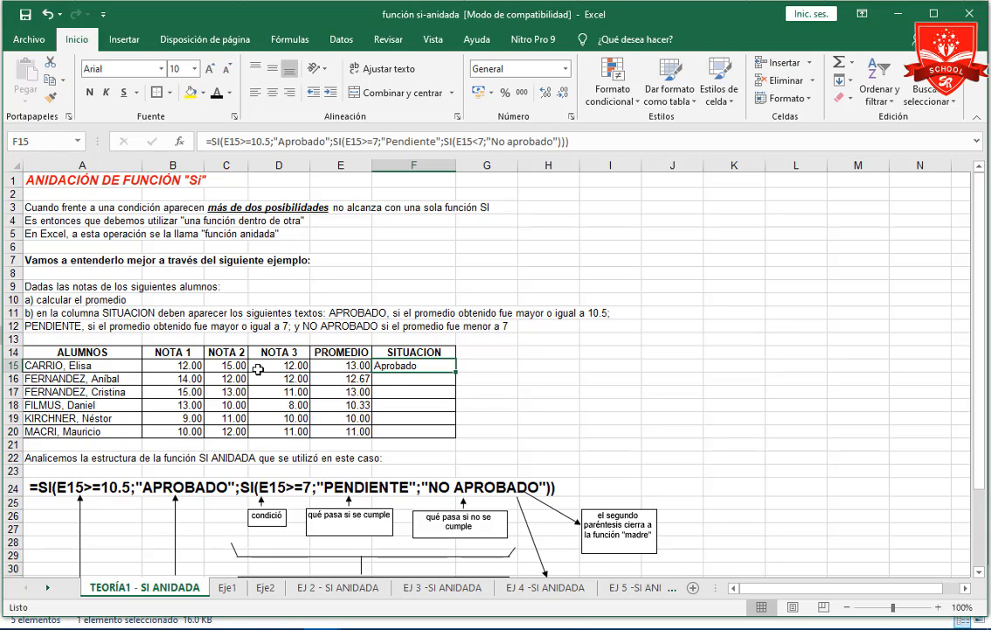
Set the first student's NOTA 1 in B15 to 10 and NOTA 2 in C15 to 5.
{"action": "left_click", "coordinate": [175, 366]}
{"action": "type", "text": "10"}
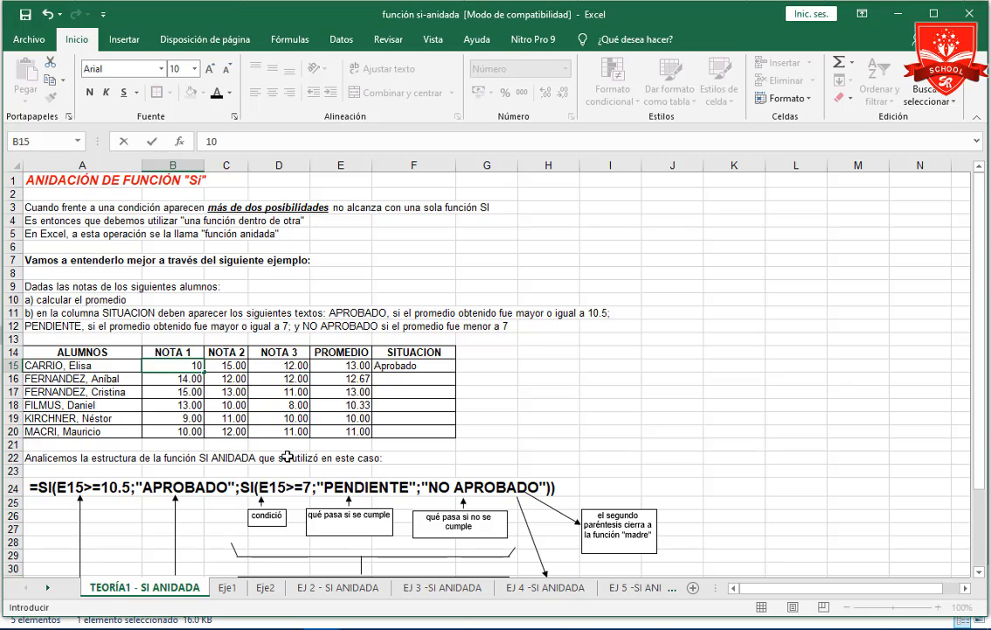
{"action": "key", "text": "Tab"}
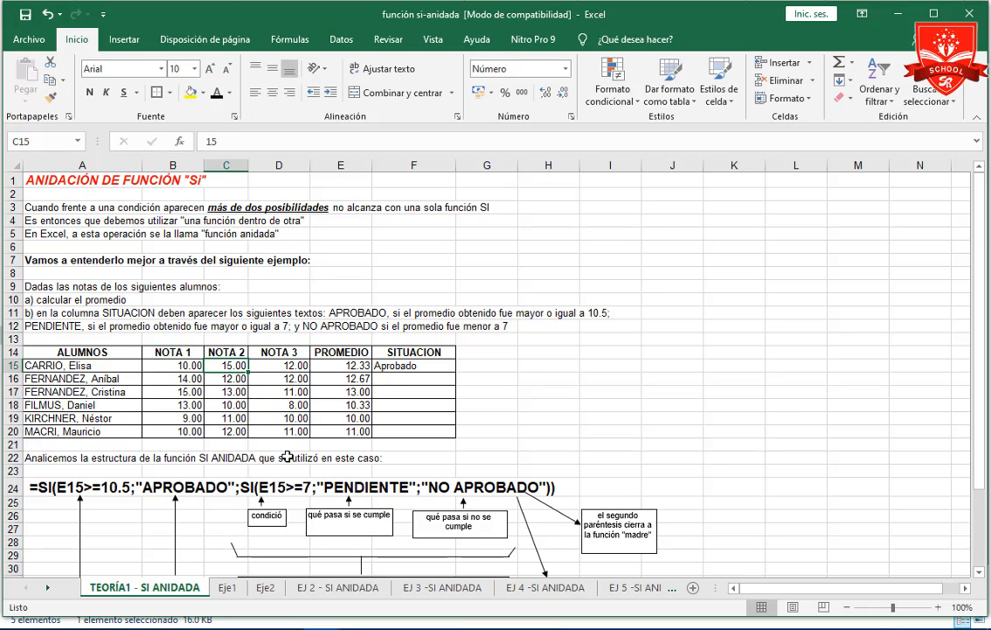
{"action": "type", "text": "5"}
{"action": "key", "text": "Return"}
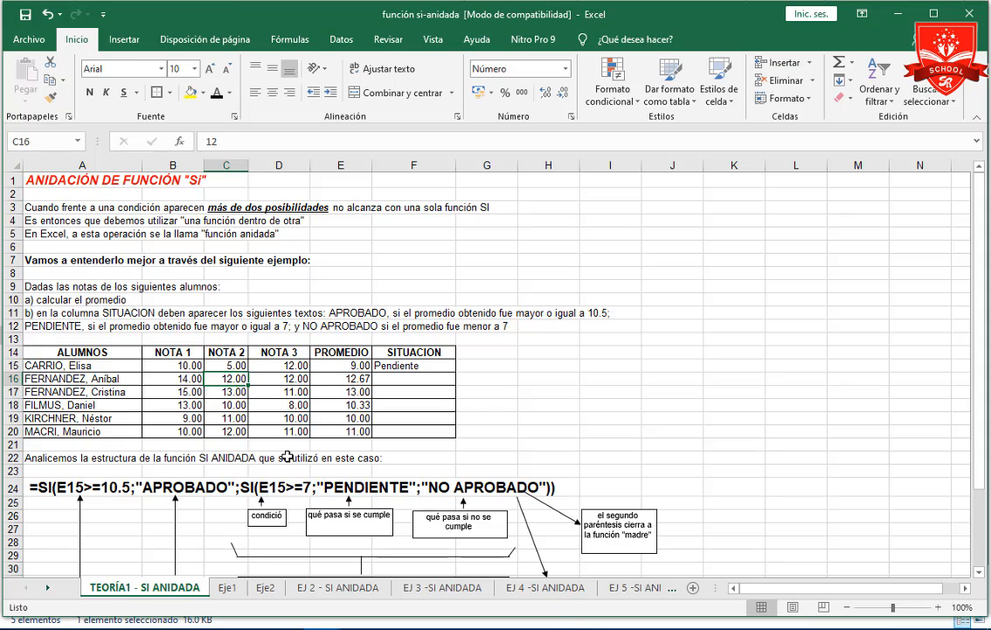
Examine the second SI in the F15 formula, the one that returns "Pendiente".
{"action": "left_click", "coordinate": [421, 367]}
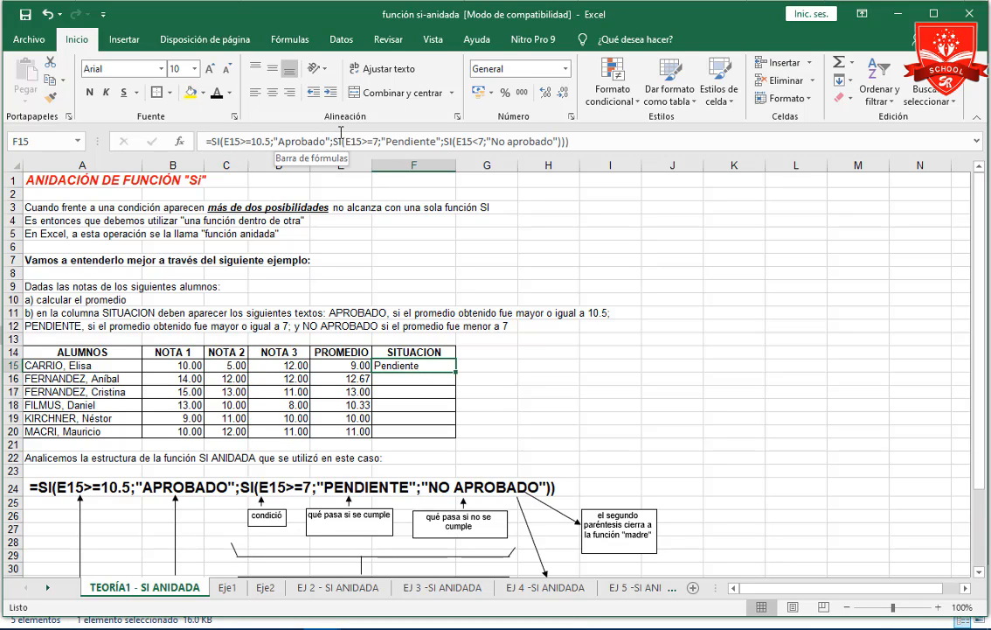
{"action": "left_click_drag", "start_coordinate": [336, 141], "coordinate": [442, 142]}
{"action": "key", "text": "Escape"}
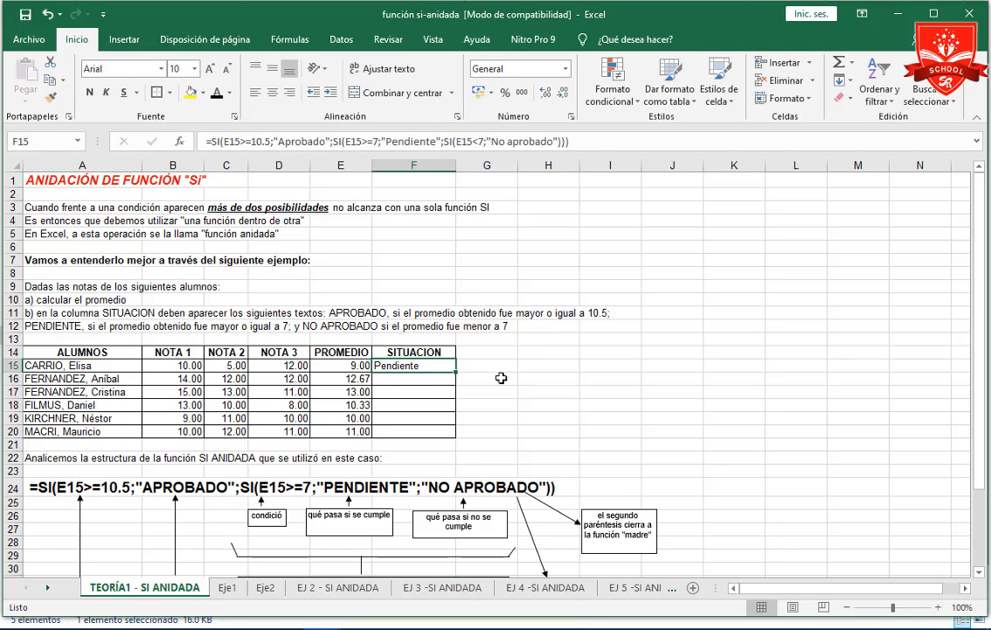
Set the first student's NOTA 3 in D15 to 4.
{"action": "left_click", "coordinate": [358, 365]}
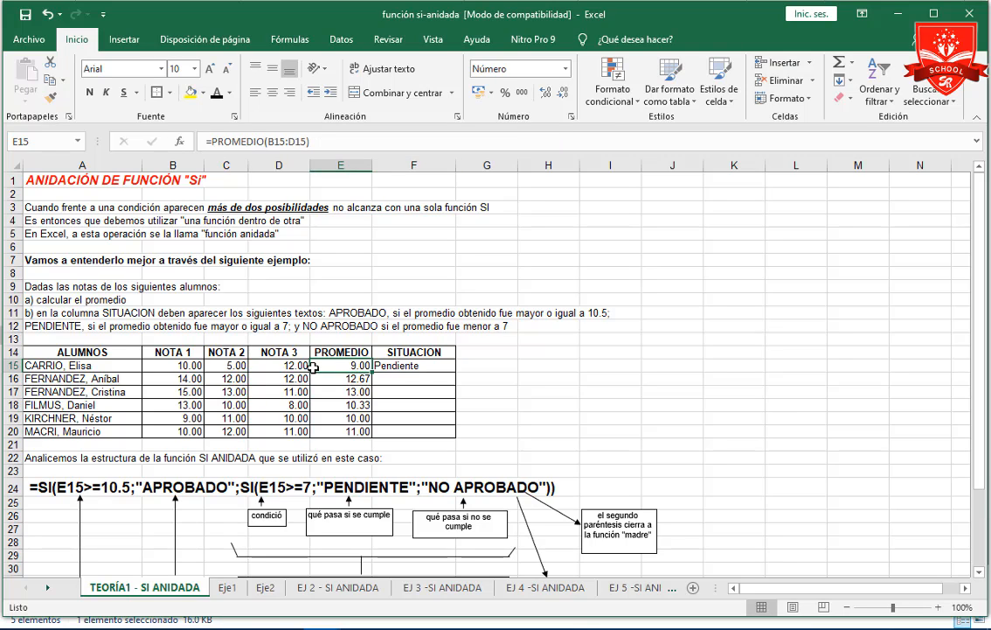
{"action": "left_click", "coordinate": [278, 365]}
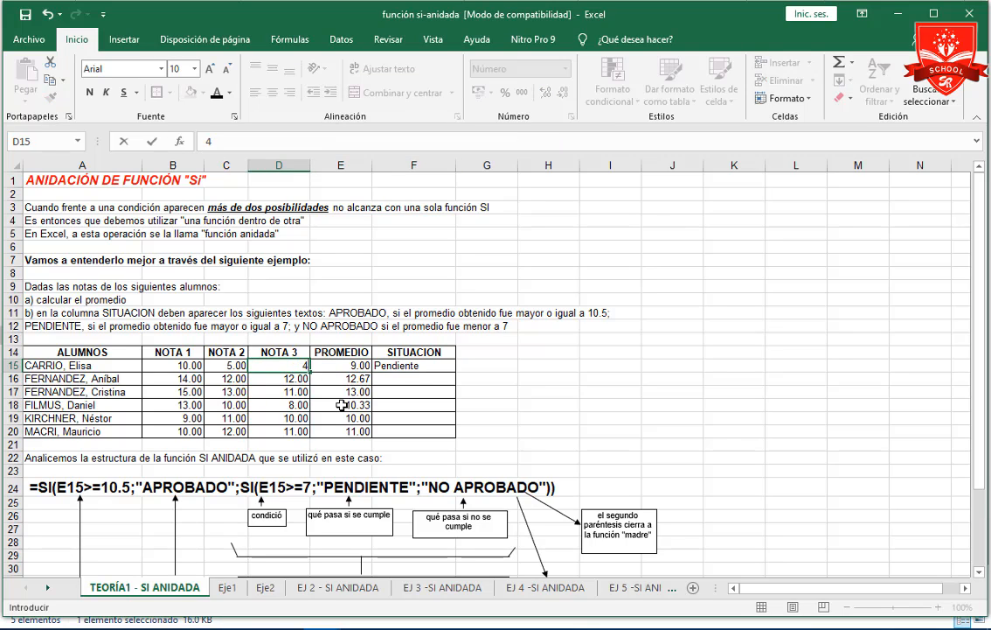
{"action": "type", "text": "4"}
{"action": "key", "text": "Return"}
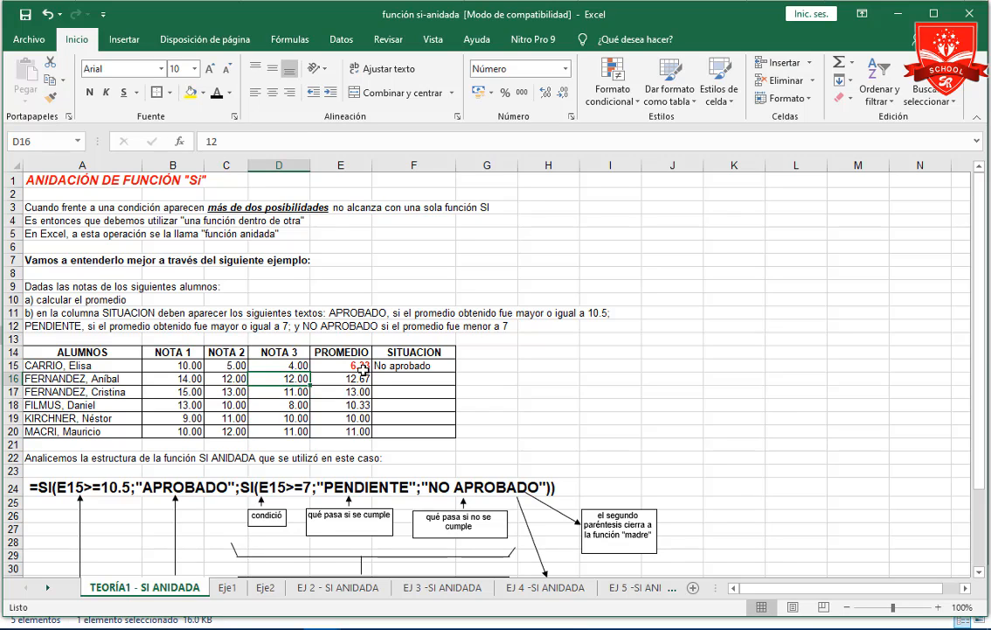
Review the average in E15, the nested SI formula in F15 and the explanatory diagram below the table.
{"action": "left_click", "coordinate": [360, 367]}
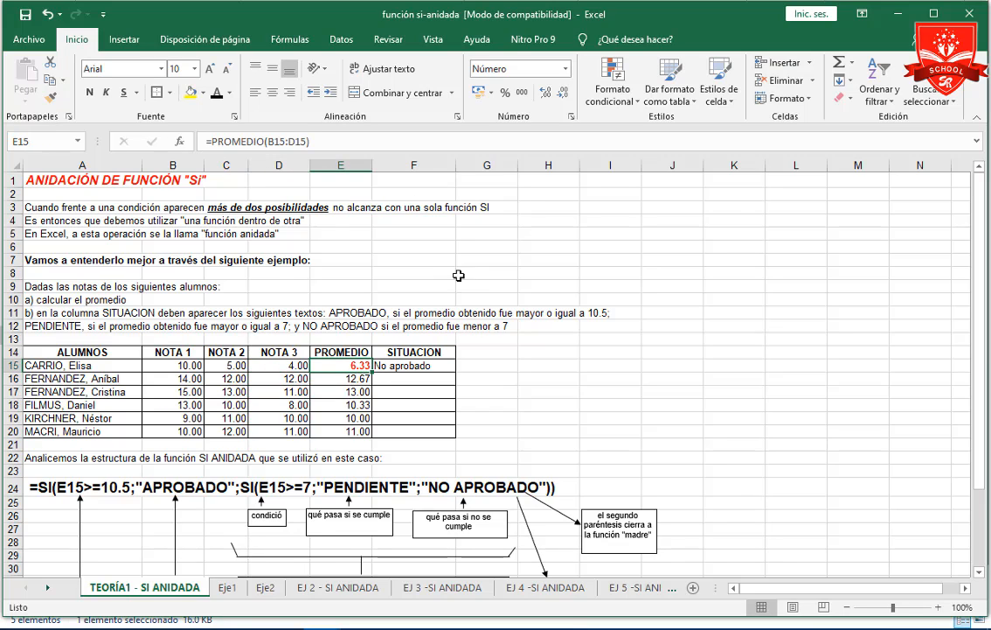
{"action": "left_click", "coordinate": [408, 365]}
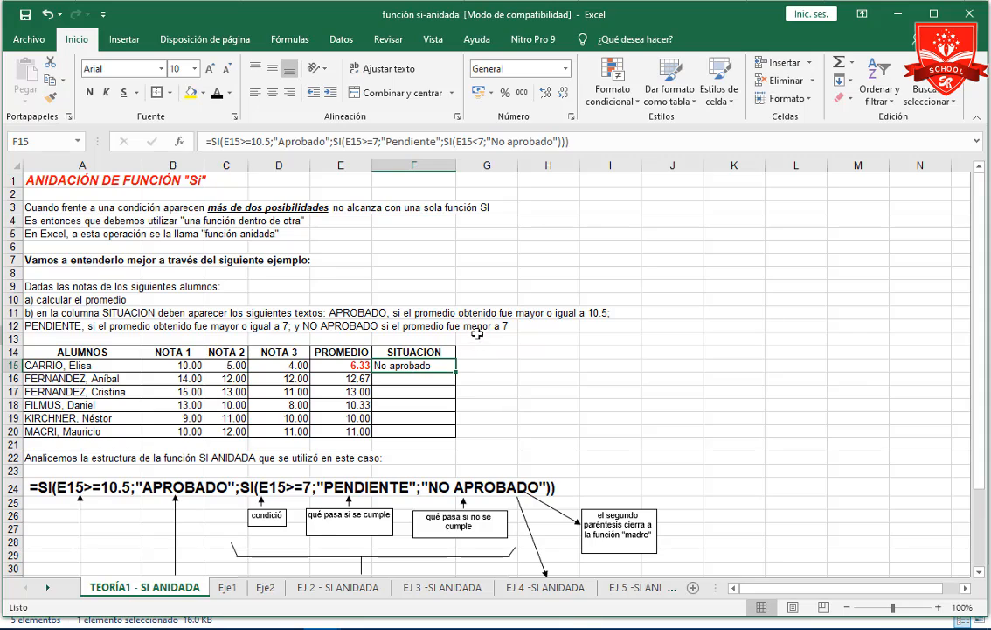
{"action": "double_click", "coordinate": [432, 365]}
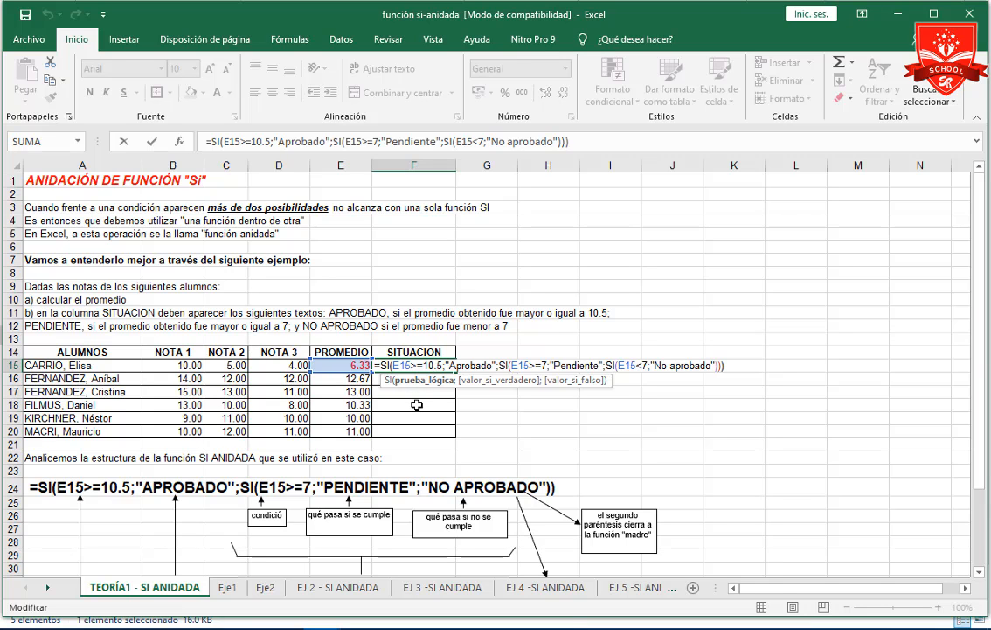
{"action": "key", "text": "ctrl+Return"}
{"action": "scroll", "coordinate": [417, 405], "scroll_direction": "down", "scroll_amount": 2}
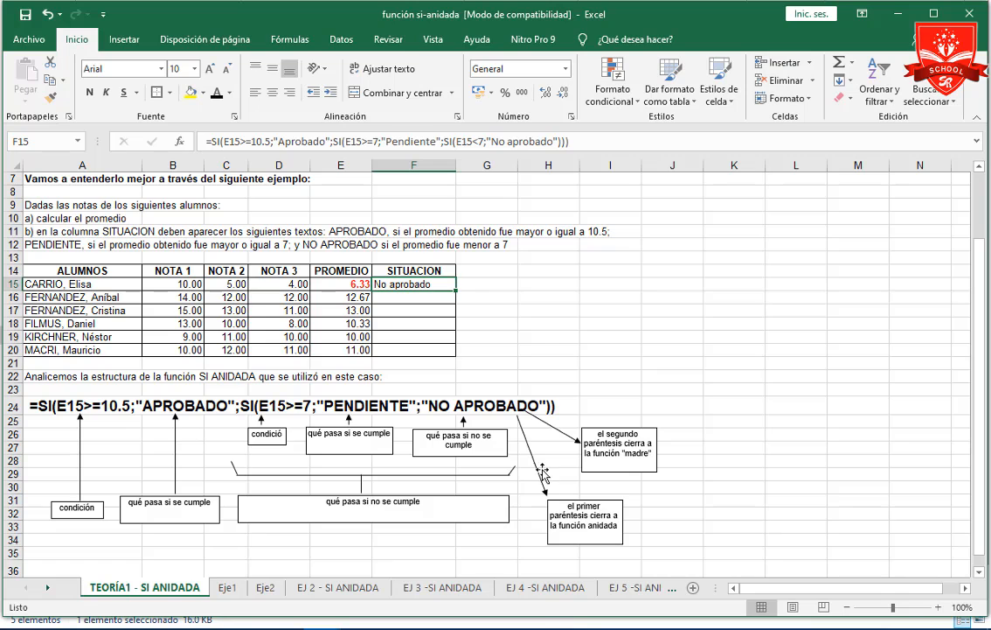
Switch to the Eje1 sheet and widen column C to fit the OBSERVACION heading.
{"action": "left_click", "coordinate": [229, 588]}
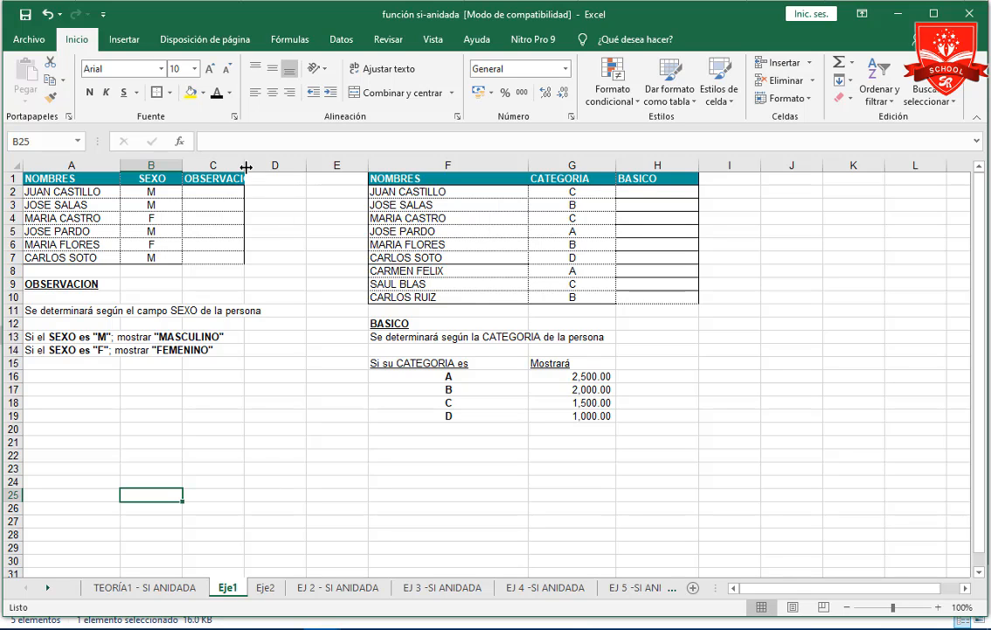
{"action": "left_click_drag", "start_coordinate": [243, 166], "coordinate": [275, 165]}
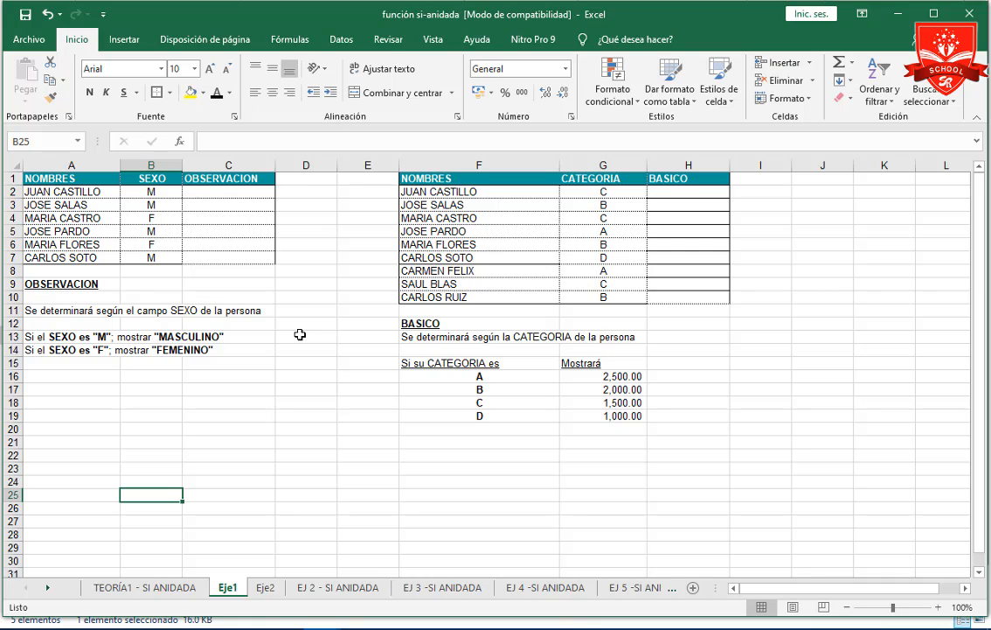
Begin a SI formula in C2 with the condition B2="M".
{"action": "left_click", "coordinate": [224, 198]}
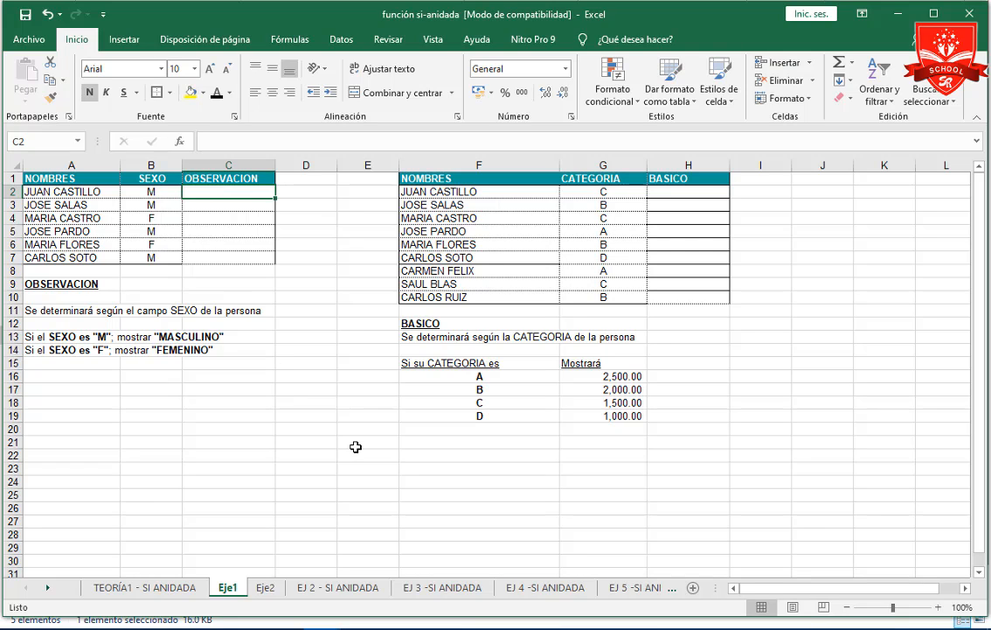
{"action": "type", "text": "="}
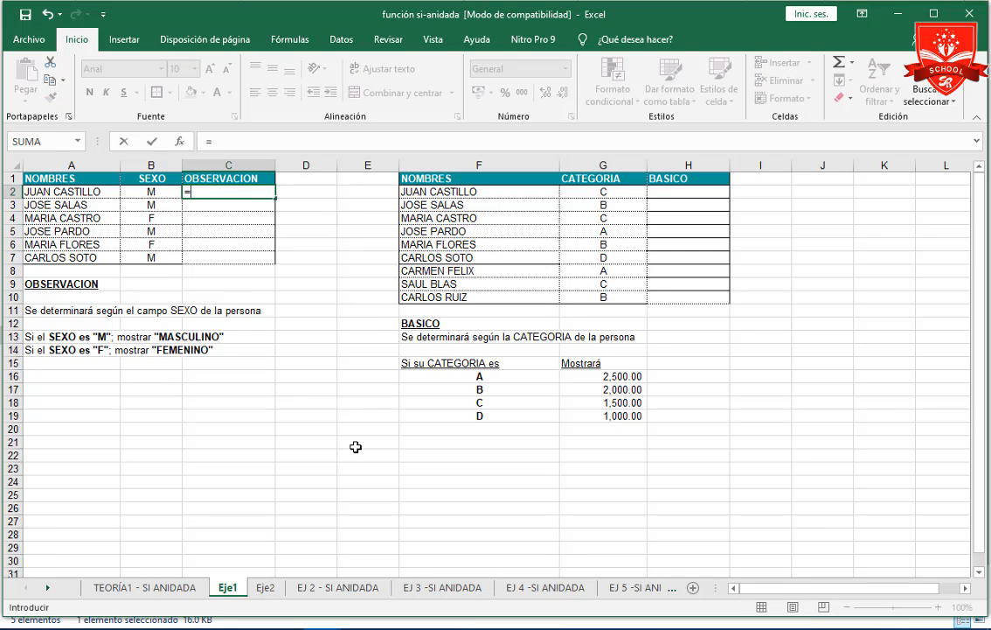
{"action": "type", "text": "si"}
{"action": "key", "text": "Tab"}
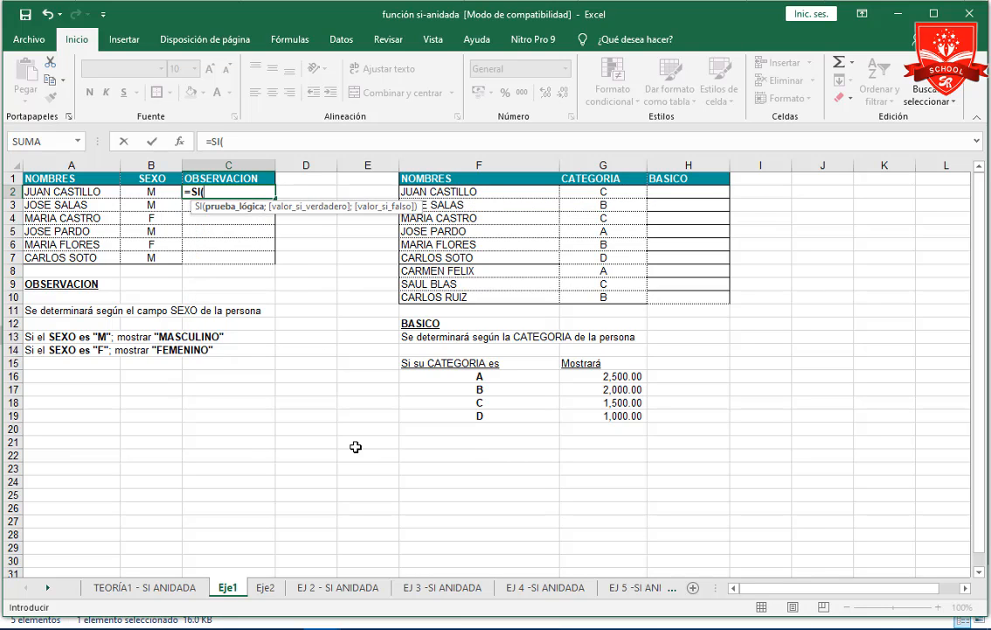
{"action": "left_click", "coordinate": [161, 193]}
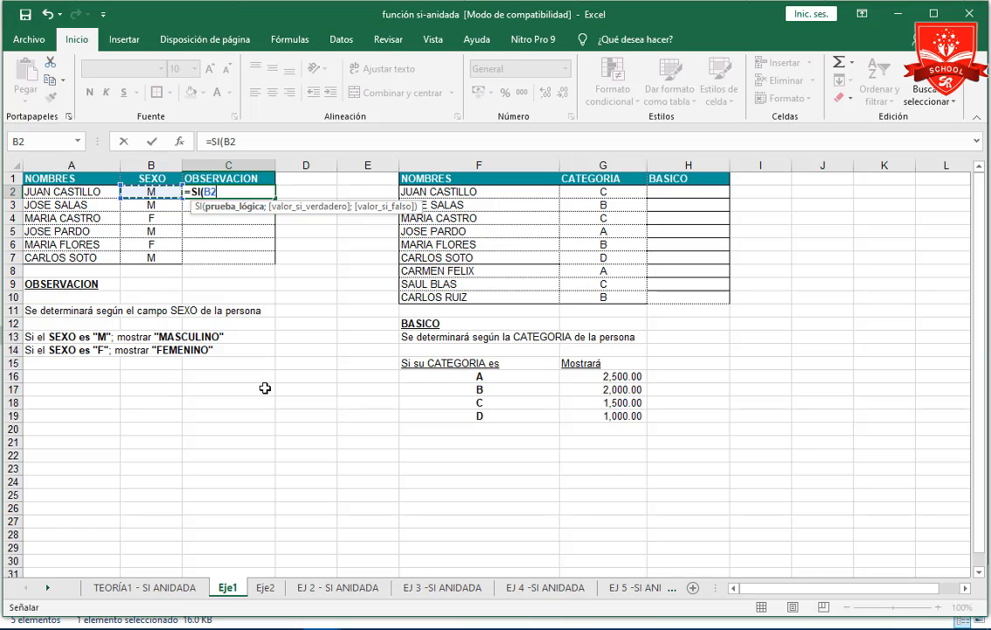
{"action": "type", "text": "=\"M"}
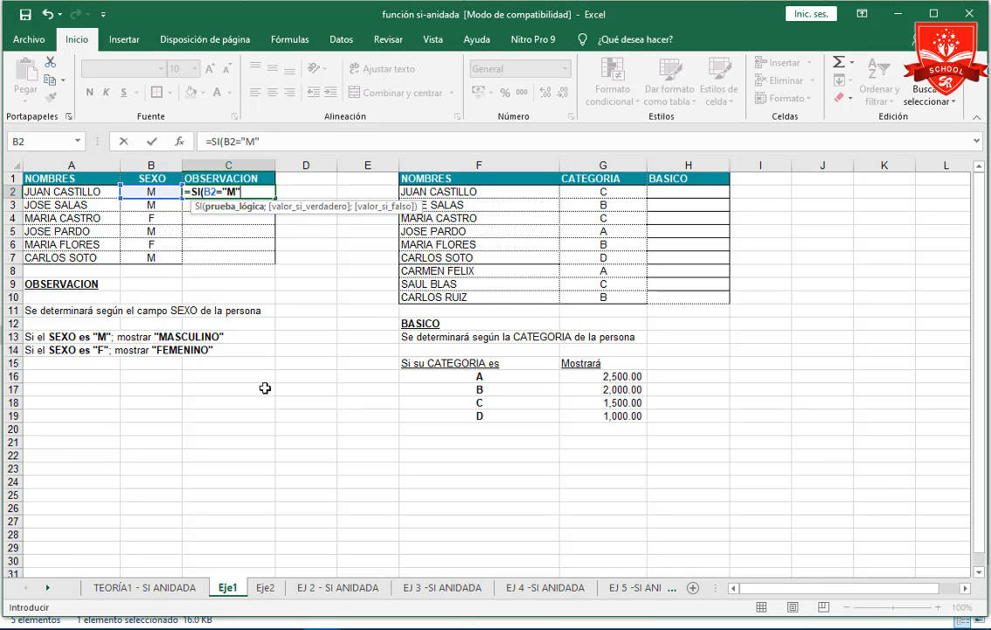
{"action": "type", "text": "\";"}
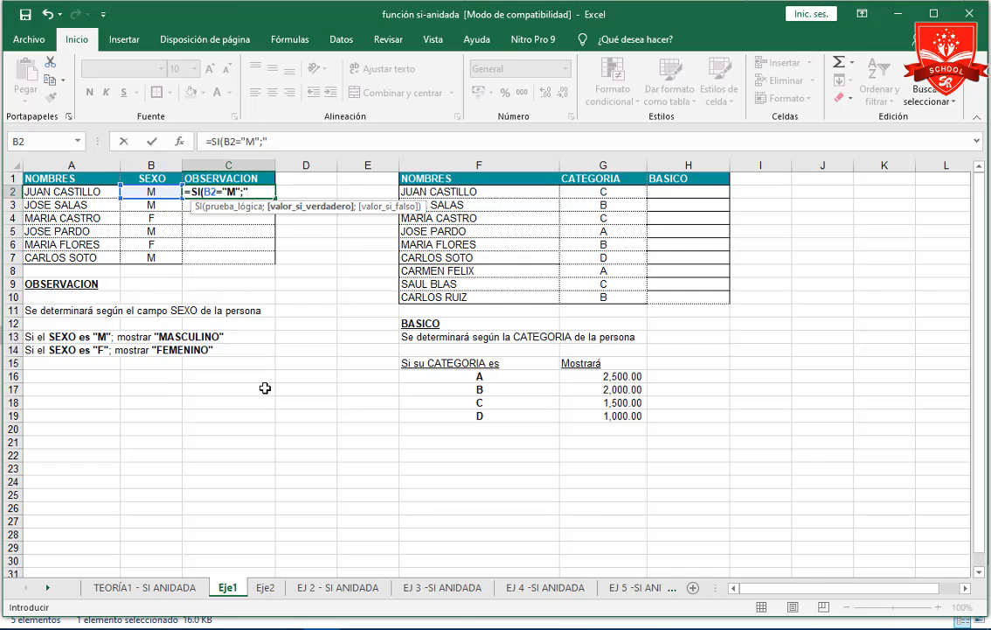
Enter "Masculino" as the true value of the C2 formula and continue to its false value.
{"action": "type", "text": "Masculino\""}
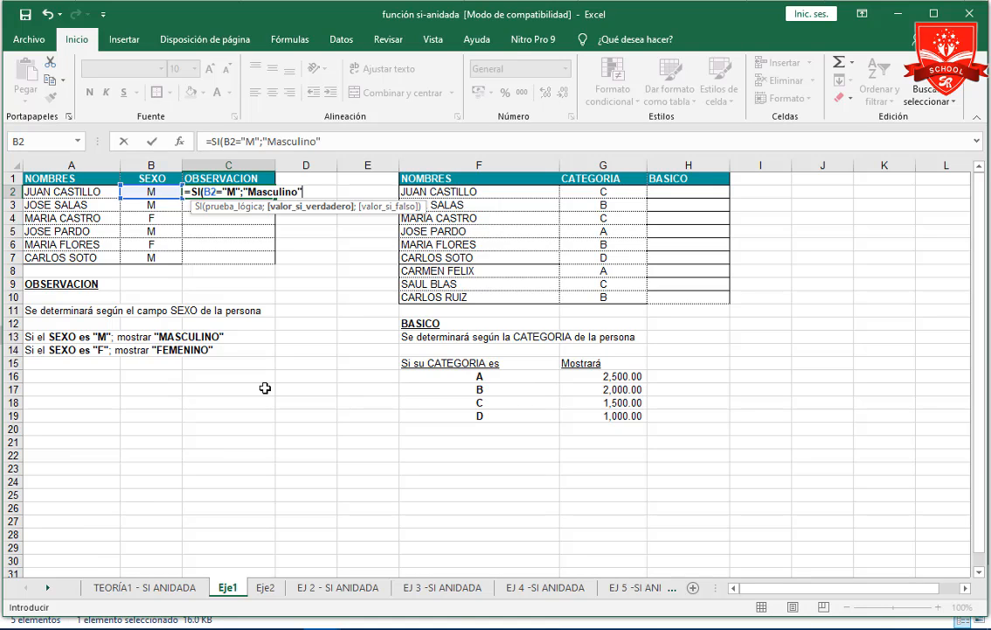
{"action": "type", "text": ";"}
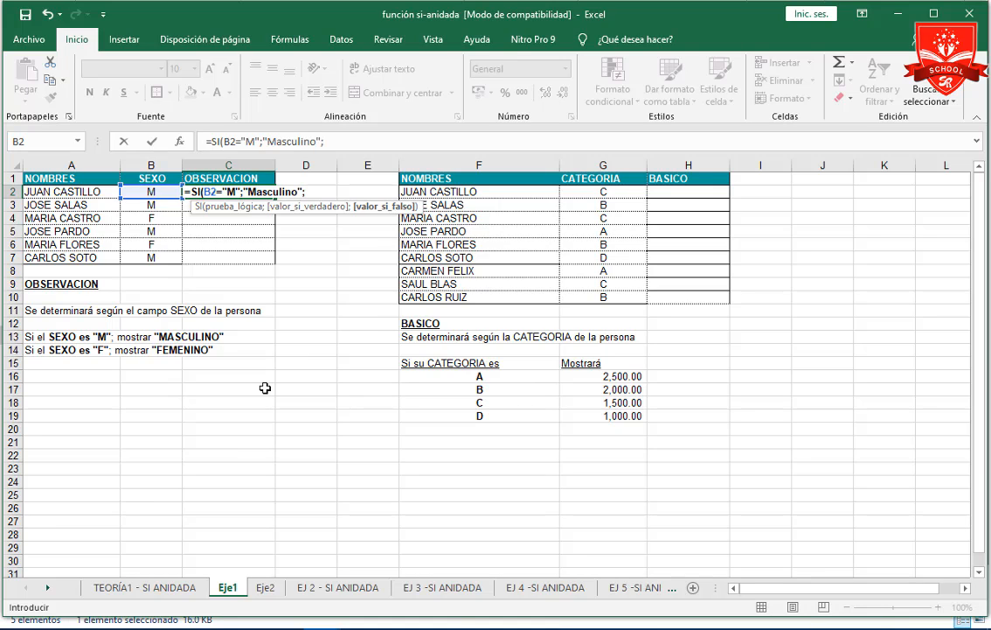
{"action": "type", "text": "si"}
Nest a second SI as the false value in the C2 formula, with the condition B2="F".
{"action": "key", "text": "Tab"}
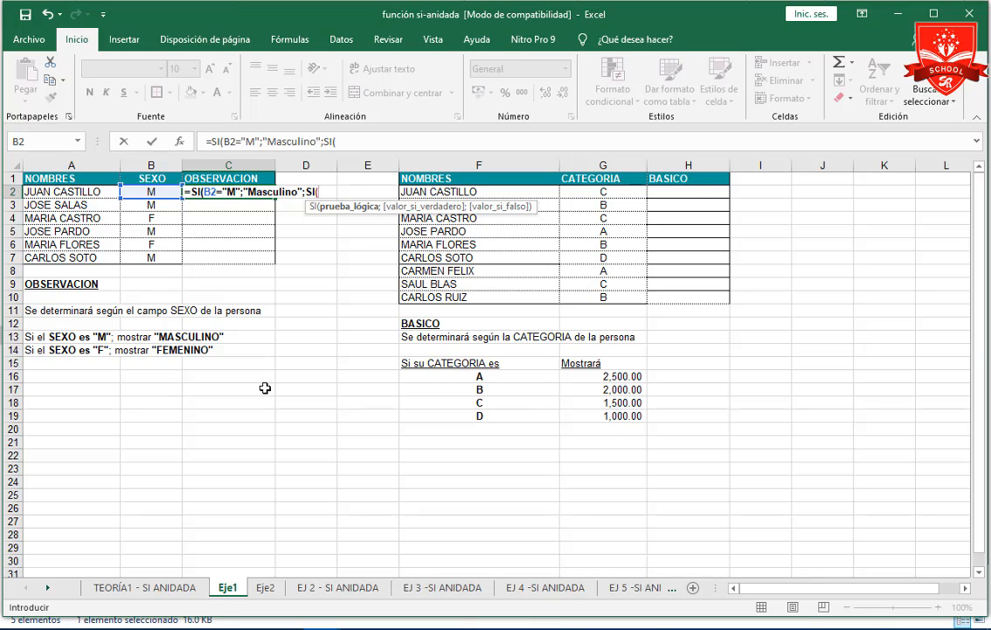
{"action": "left_click", "coordinate": [159, 191]}
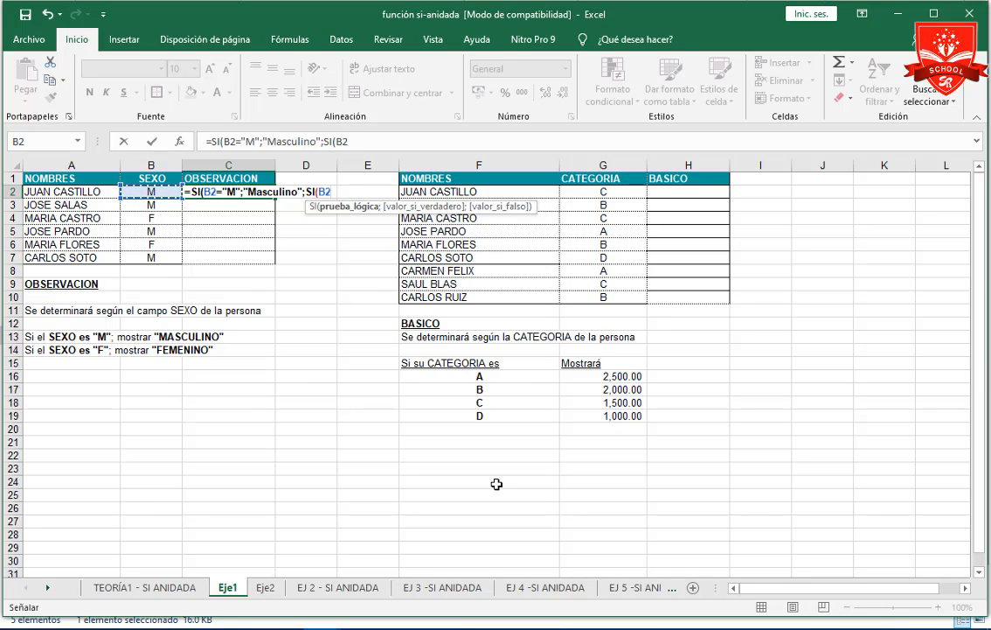
{"action": "type", "text": "=\""}
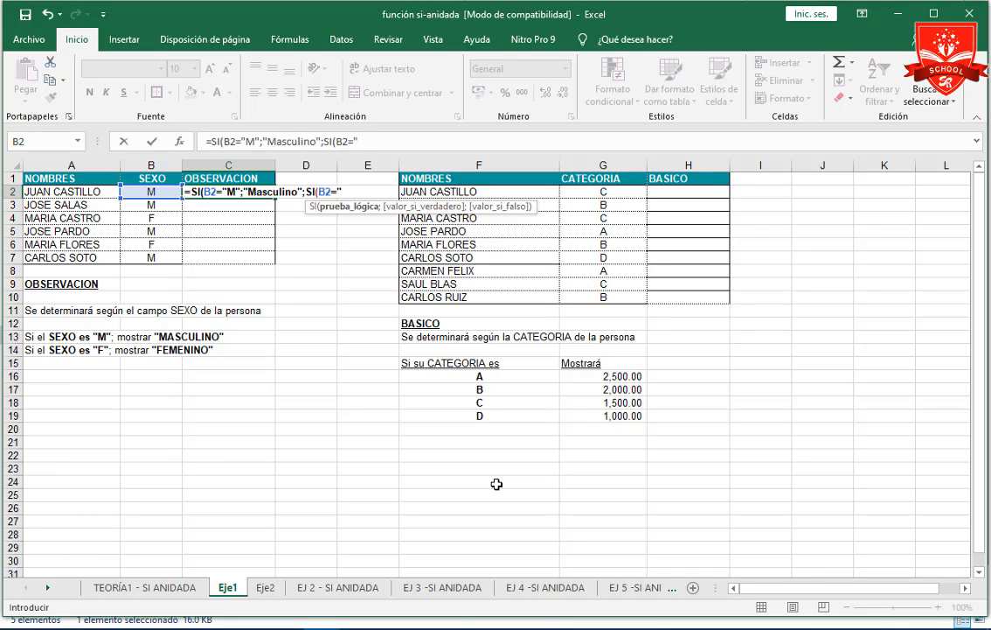
{"action": "type", "text": "F\";"}
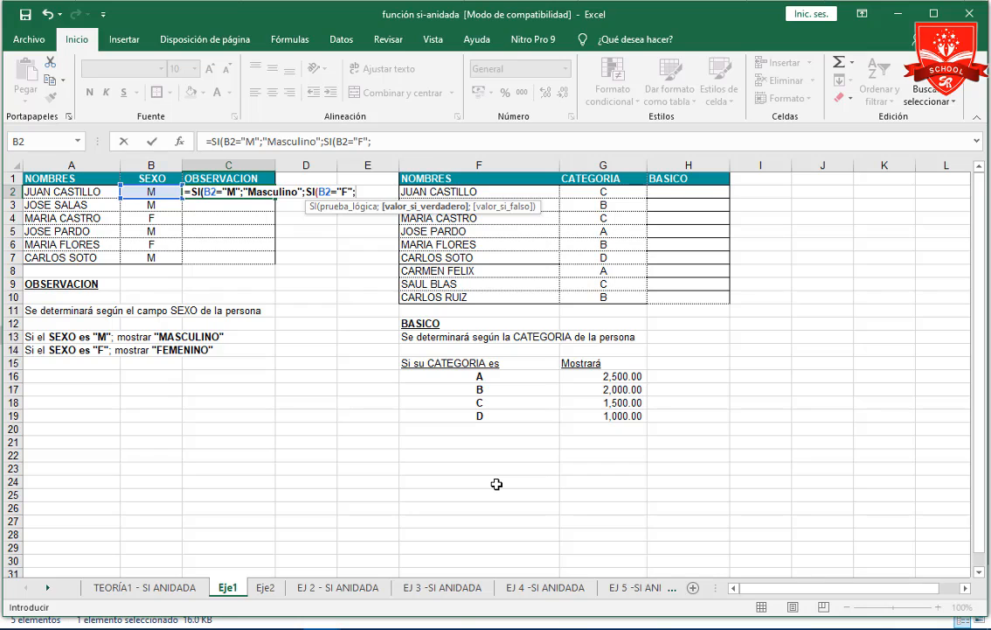
{"action": "type", "text": "\"Feminino"}
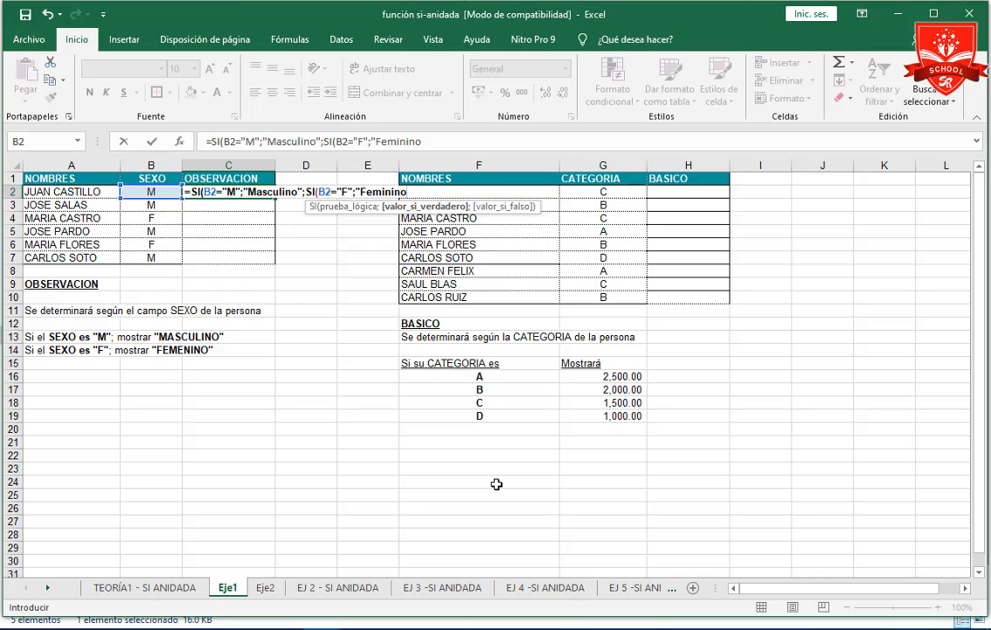
Make the nested SI in C2 return "Femenino", close both functions and enter the formula.
{"action": "key", "text": "BackSpace"}
{"action": "key", "text": "BackSpace"}
{"action": "key", "text": "BackSpace"}
{"action": "key", "text": "BackSpace"}
{"action": "key", "text": "BackSpace"}
{"action": "type", "text": "enino\")"}
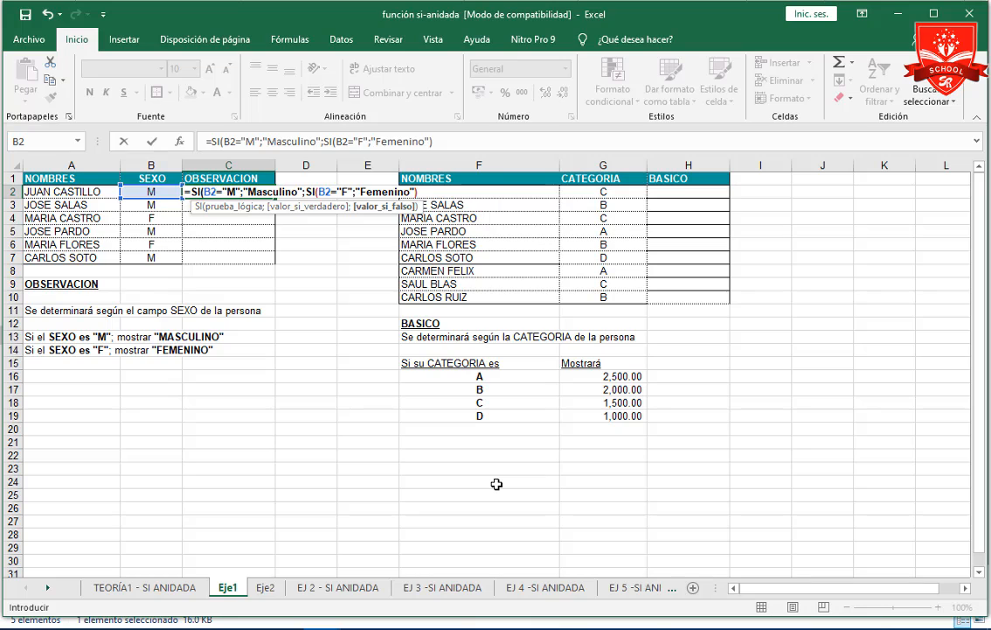
{"action": "type", "text": ")"}
{"action": "key", "text": "Return"}
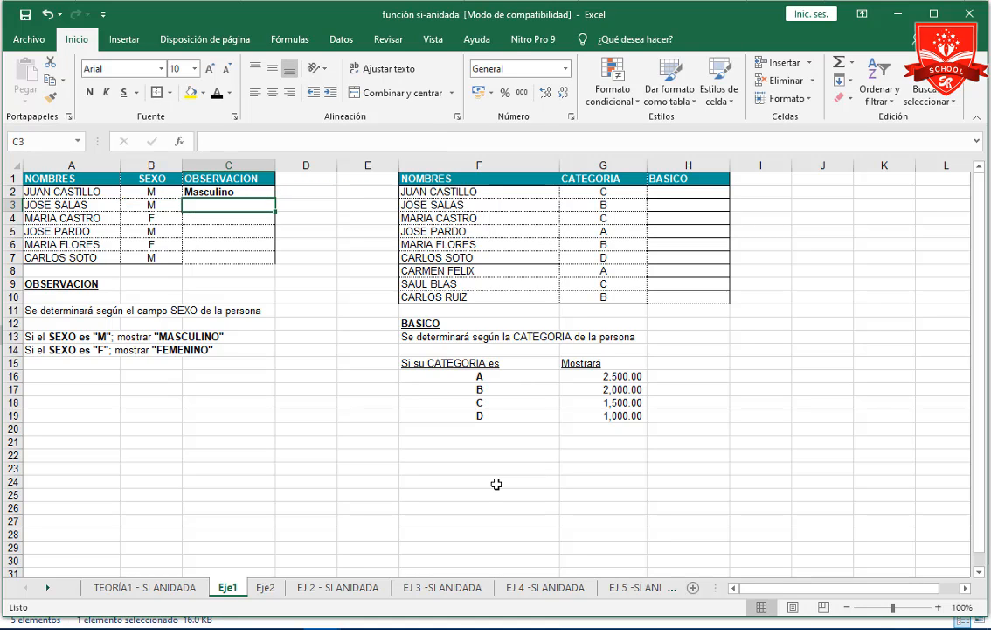
Replace the first person's name in A2 with a different full name and set SEXO in B2 to f.
{"action": "key", "text": "Up"}
{"action": "key", "text": "Left"}
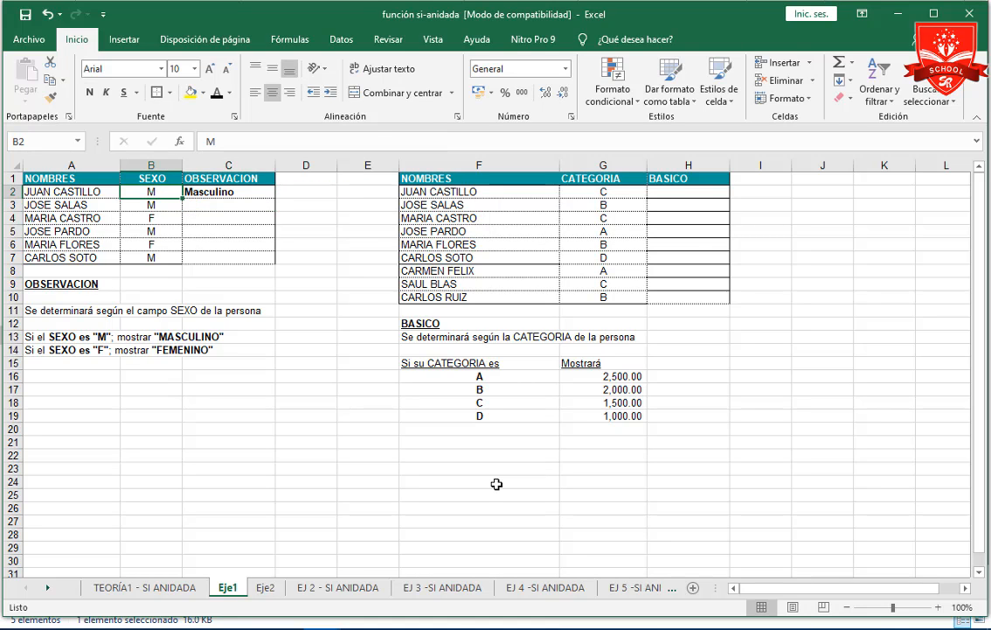
{"action": "key", "text": "Left"}
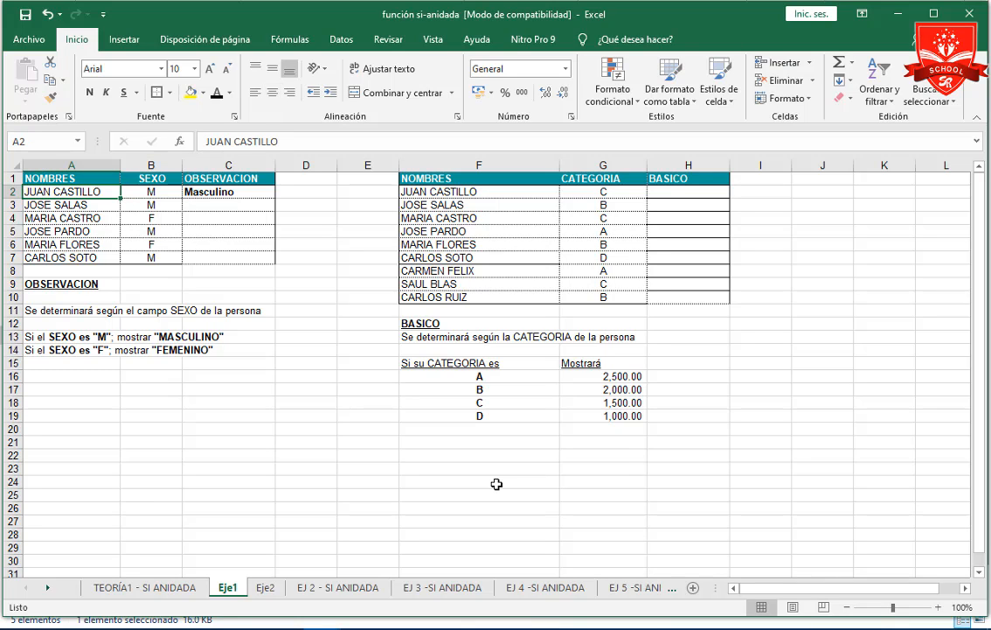
{"action": "type", "text": "Bertha"}
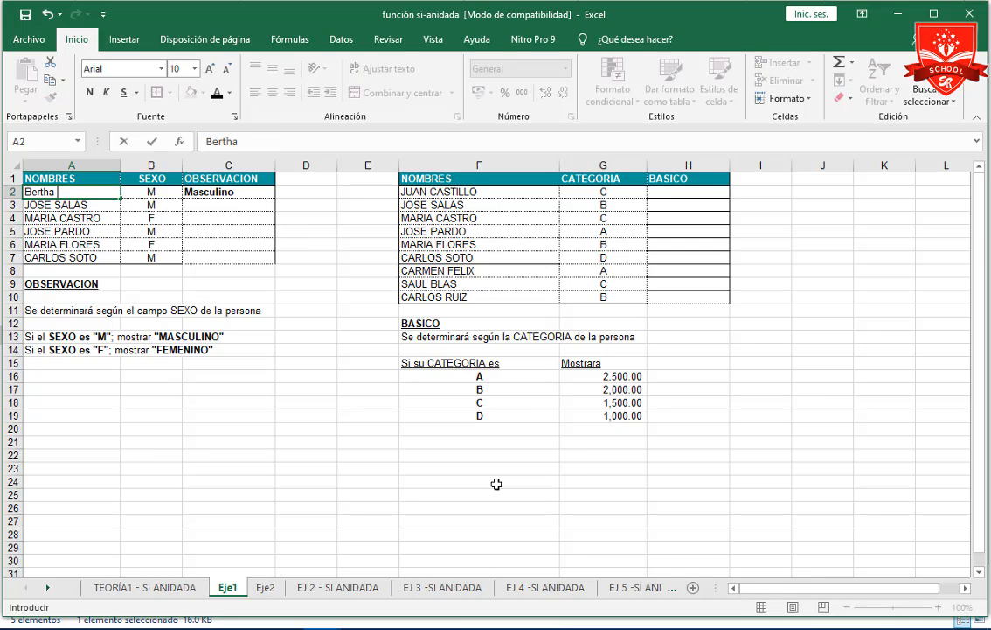
{"action": "type", "text": " Flores"}
{"action": "key", "text": "Tab"}
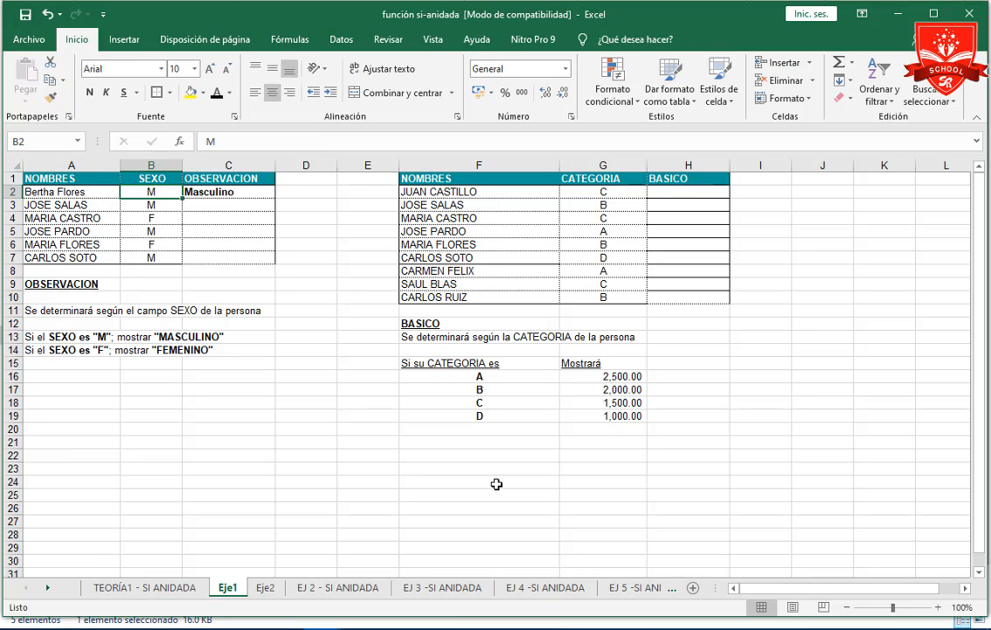
{"action": "type", "text": "f"}
{"action": "key", "text": "Return"}
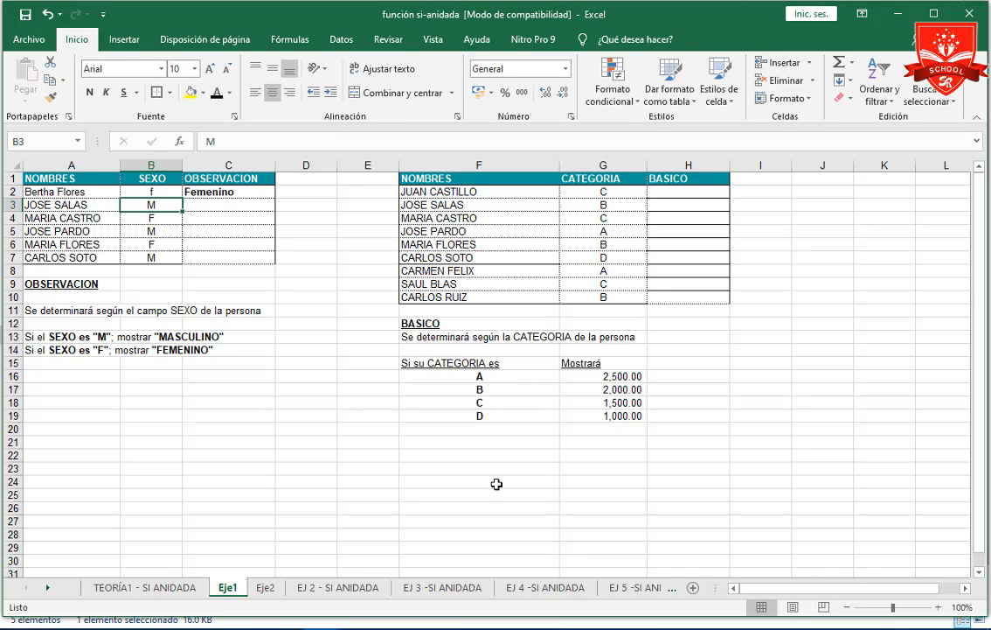
{"action": "key", "text": "Up"}
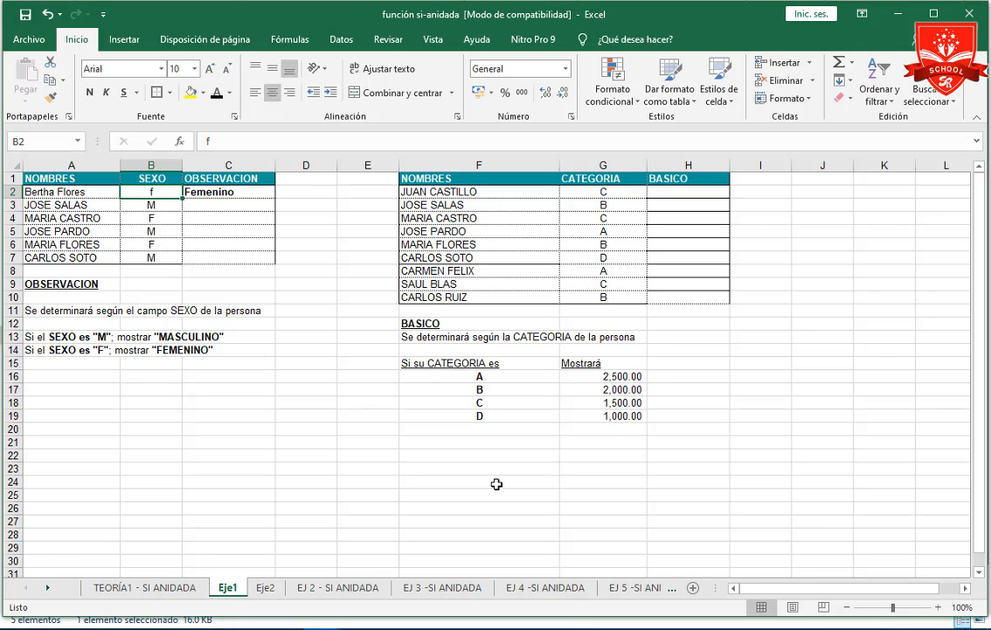
Replace the name in A2 with a different full name and set SEXO in B2 to M.
{"action": "key", "text": "Right"}
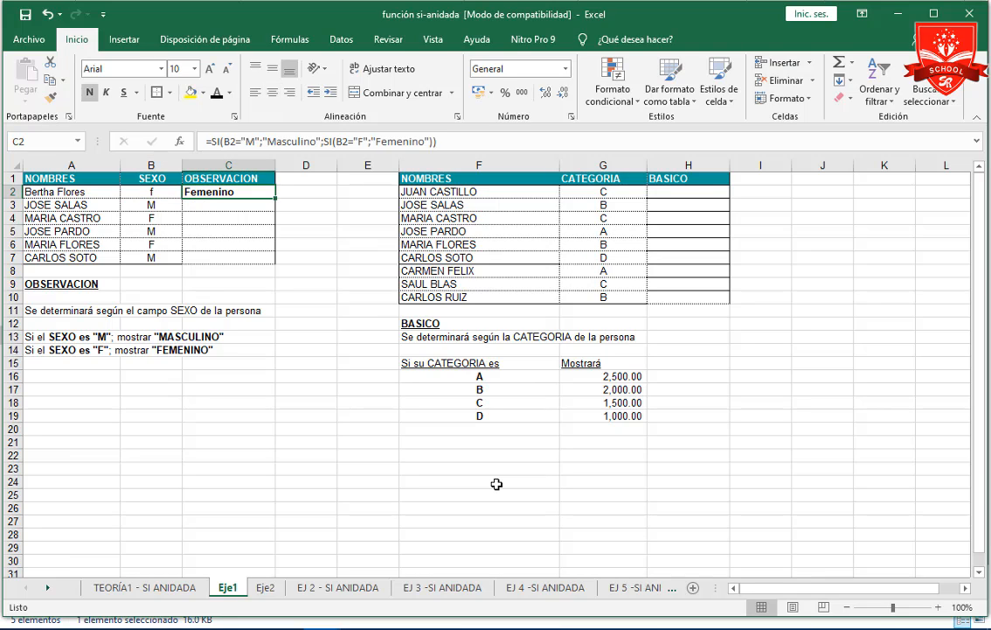
{"action": "double_click", "coordinate": [212, 193]}
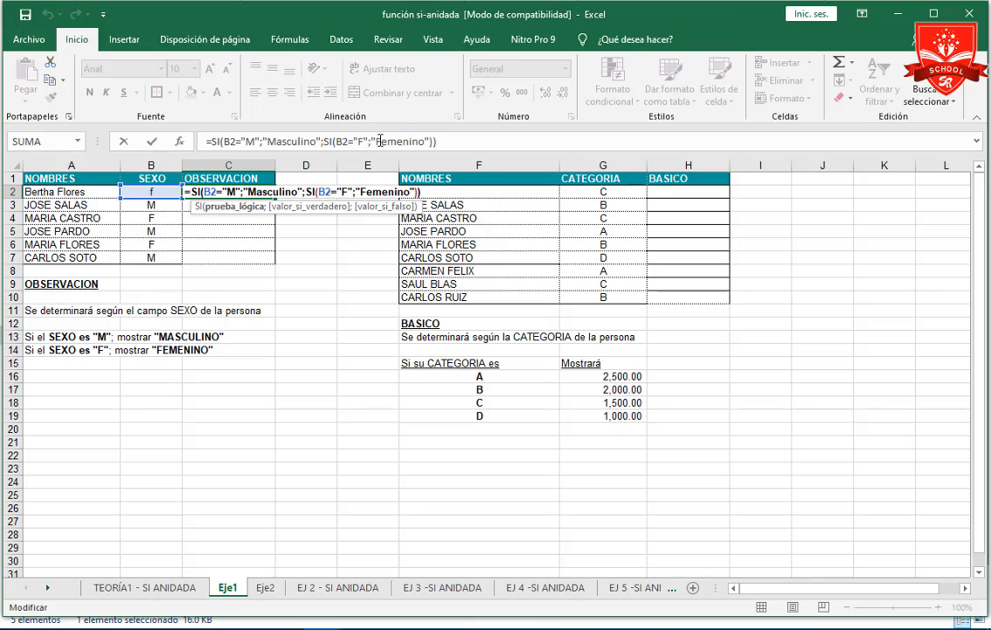
{"action": "left_click", "coordinate": [75, 195]}
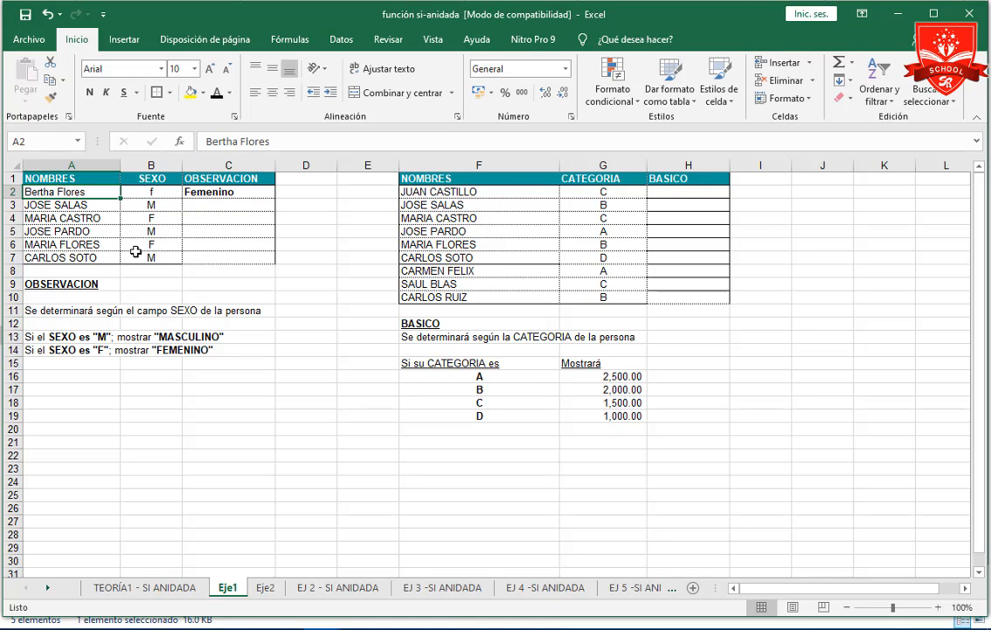
{"action": "type", "text": "Mar"}
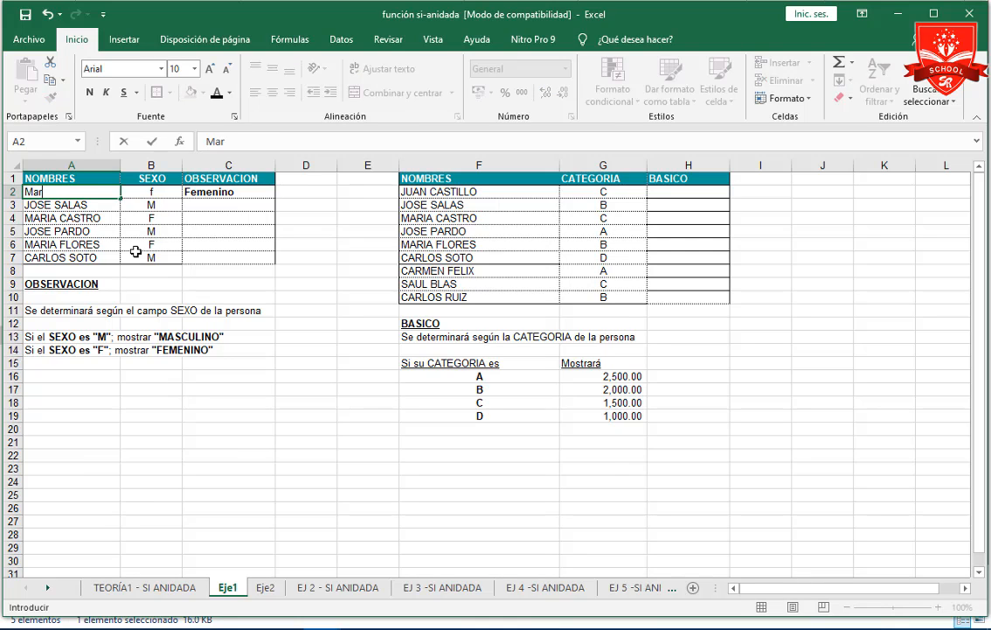
{"action": "type", "text": "io Castillo"}
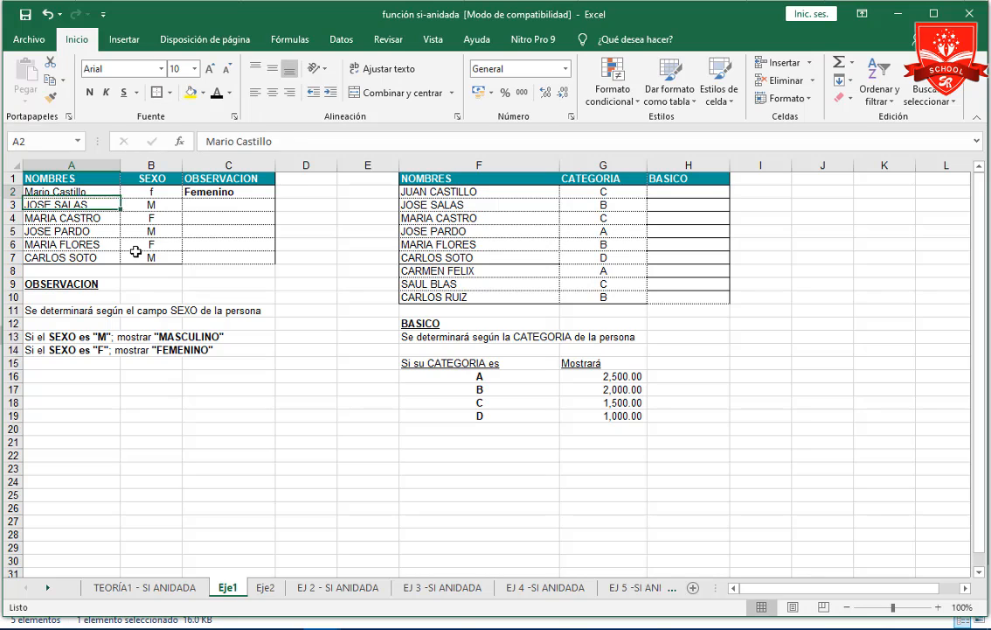
{"action": "key", "text": "Tab"}
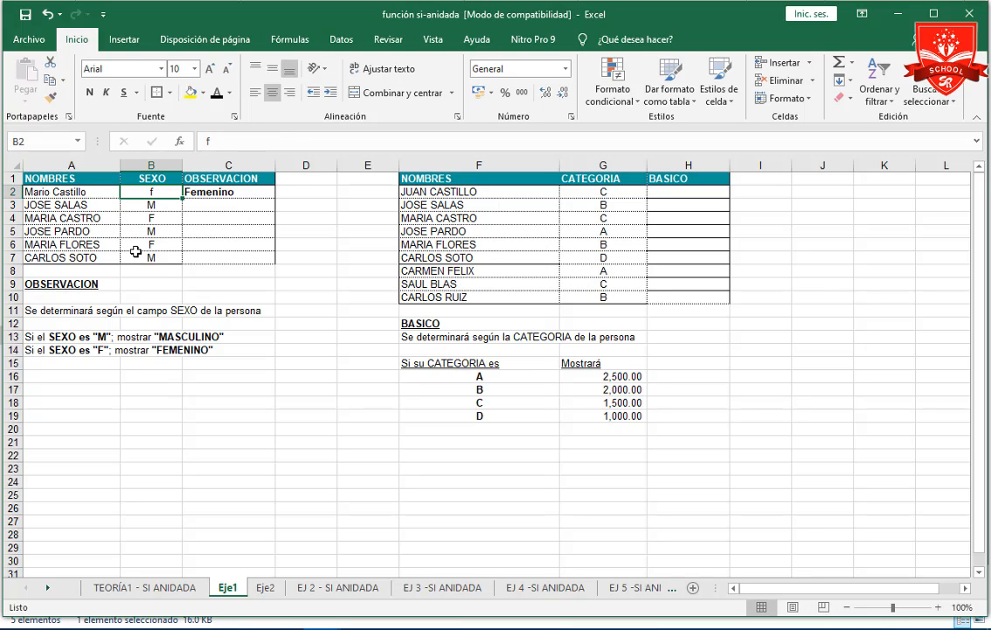
{"action": "type", "text": "M"}
{"action": "key", "text": "ctrl+Return"}
{"action": "key", "text": "Right"}
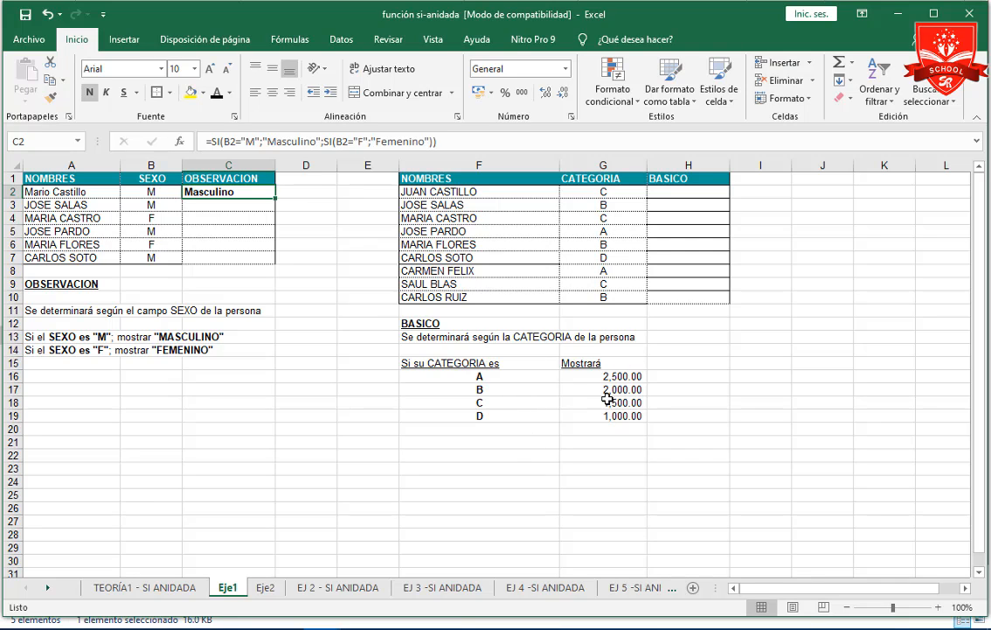
Start an SI formula in H2 under BASICO with the condition G2="A" and the true value 2500.
{"action": "left_click", "coordinate": [689, 191]}
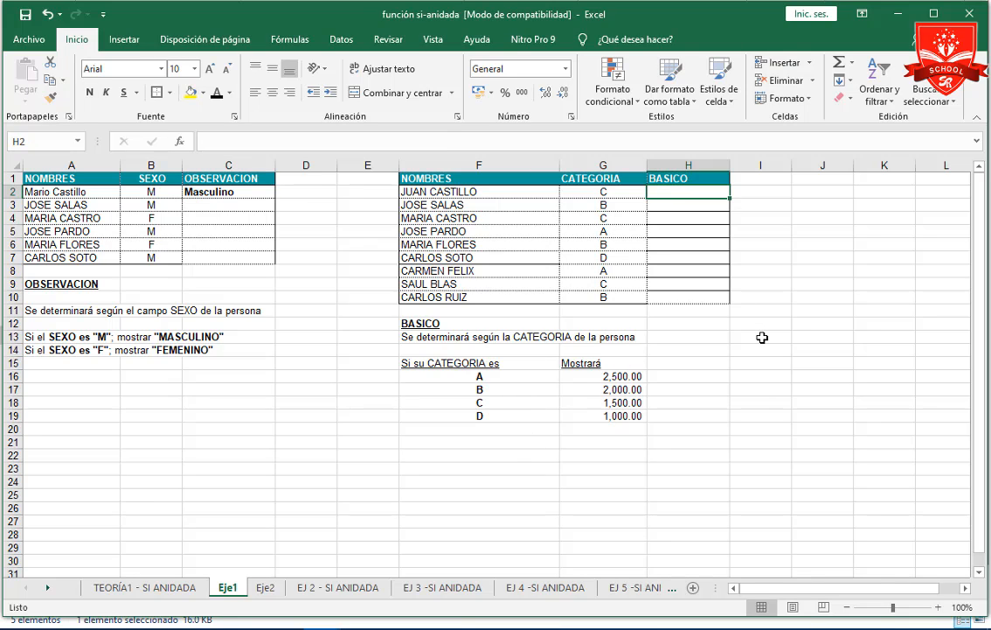
{"action": "type", "text": "="}
{"action": "key", "text": "Escape"}
{"action": "type", "text": "="}
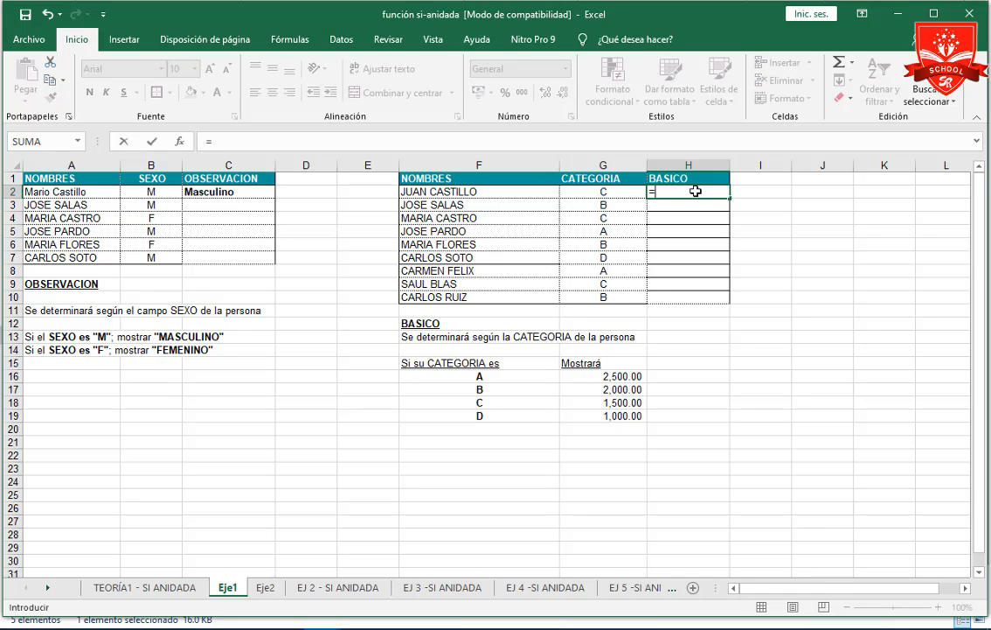
{"action": "type", "text": "si"}
{"action": "key", "text": "Tab"}
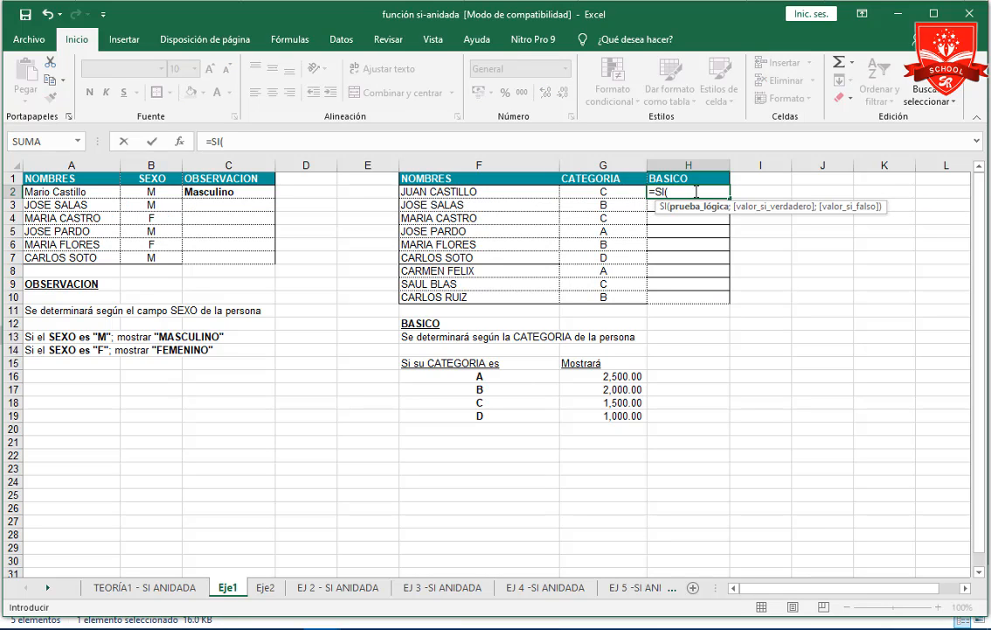
{"action": "left_click", "coordinate": [602, 191]}
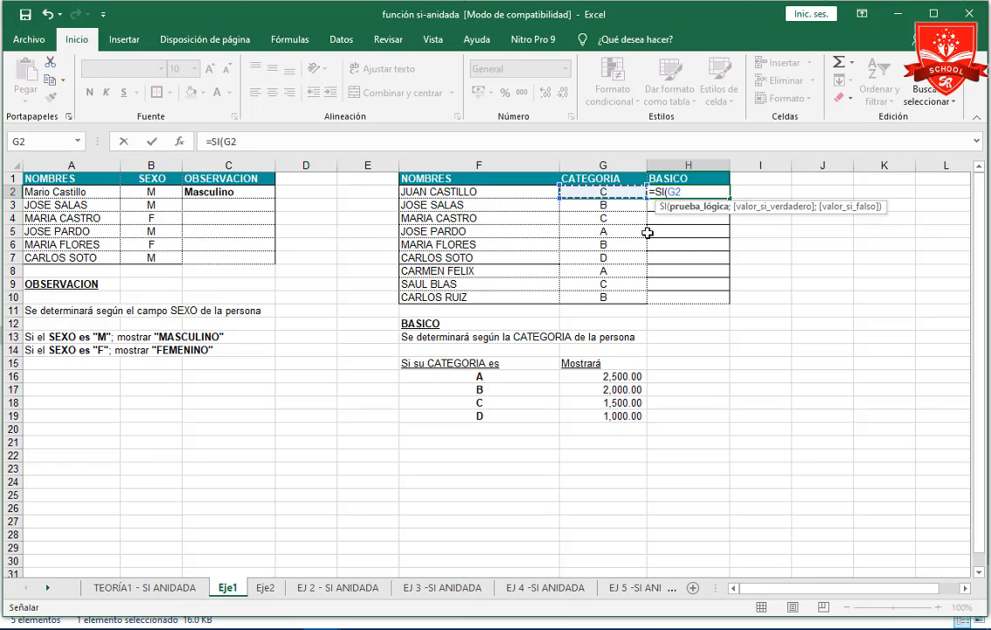
{"action": "type", "text": "="}
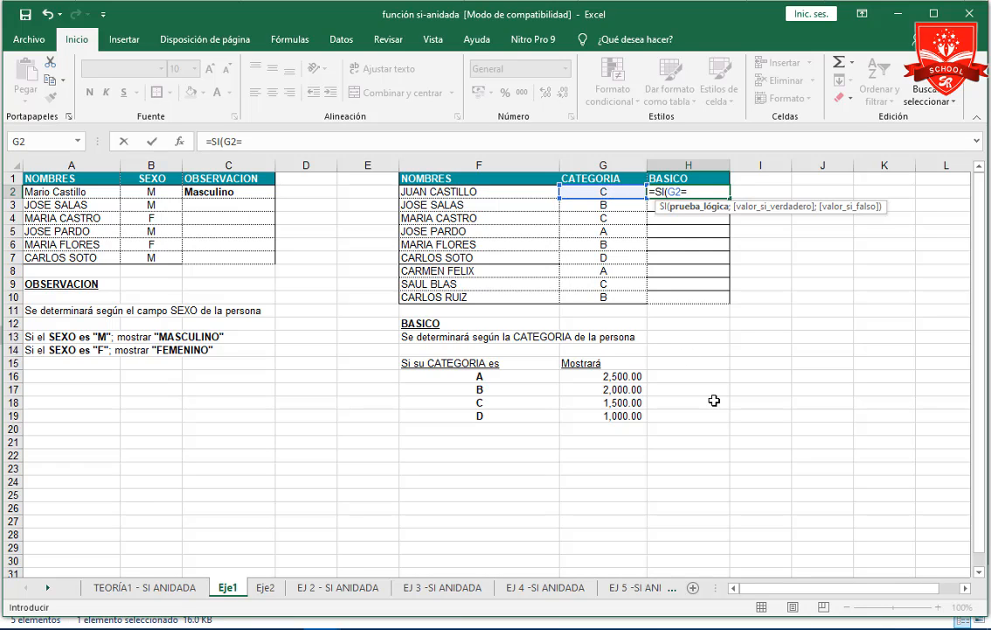
{"action": "type", "text": "\"A#"}
{"action": "key", "text": "BackSpace"}
{"action": "type", "text": "\";"}
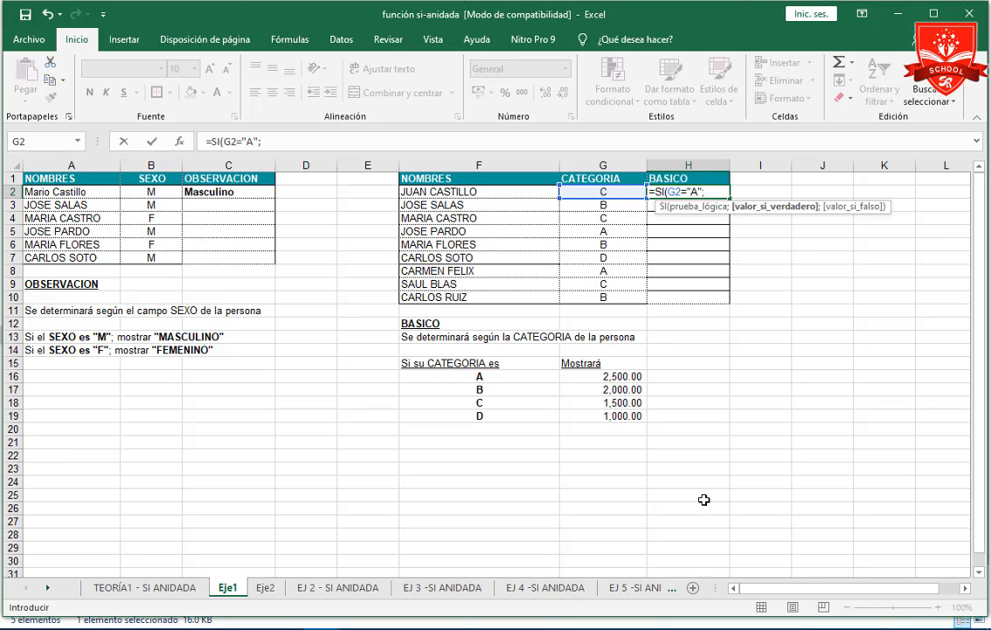
{"action": "type", "text": "2500;si"}
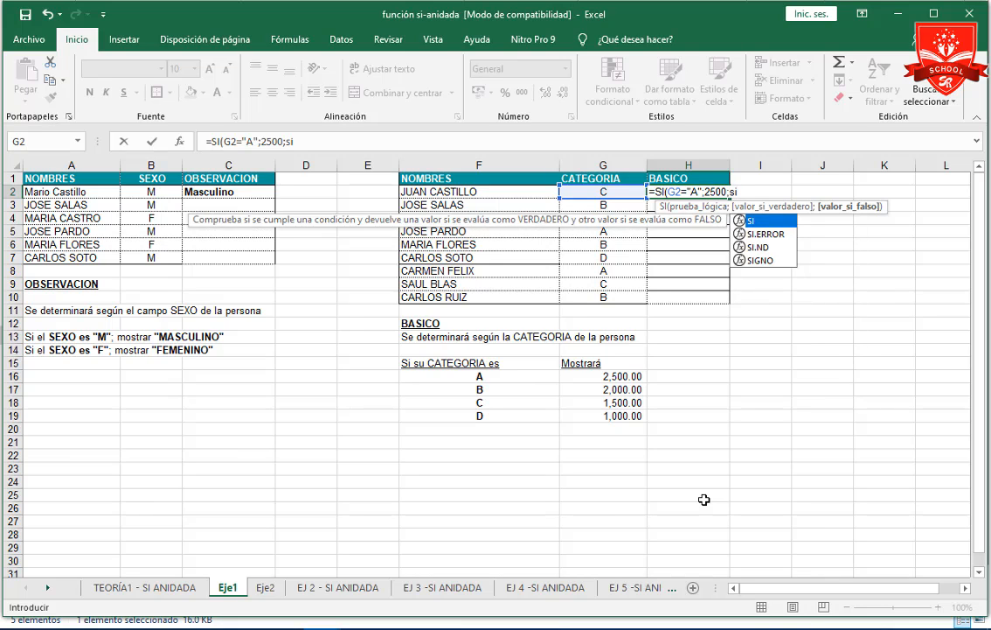
Nest a second SI as the false value in the H2 formula, with the condition G2="B" and the true value 2000.
{"action": "key", "text": "Tab"}
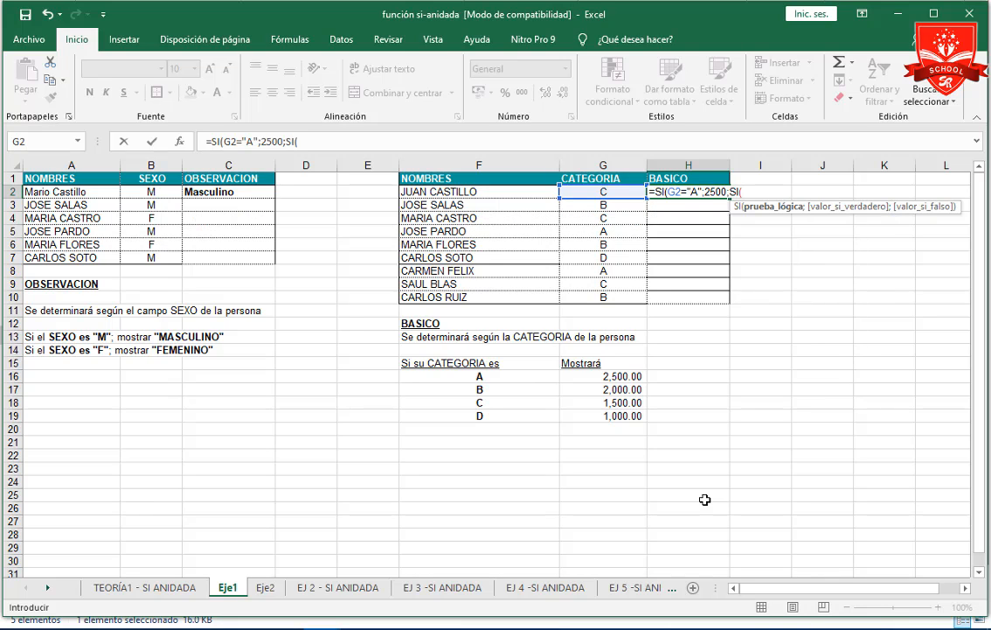
{"action": "left_click", "coordinate": [613, 191]}
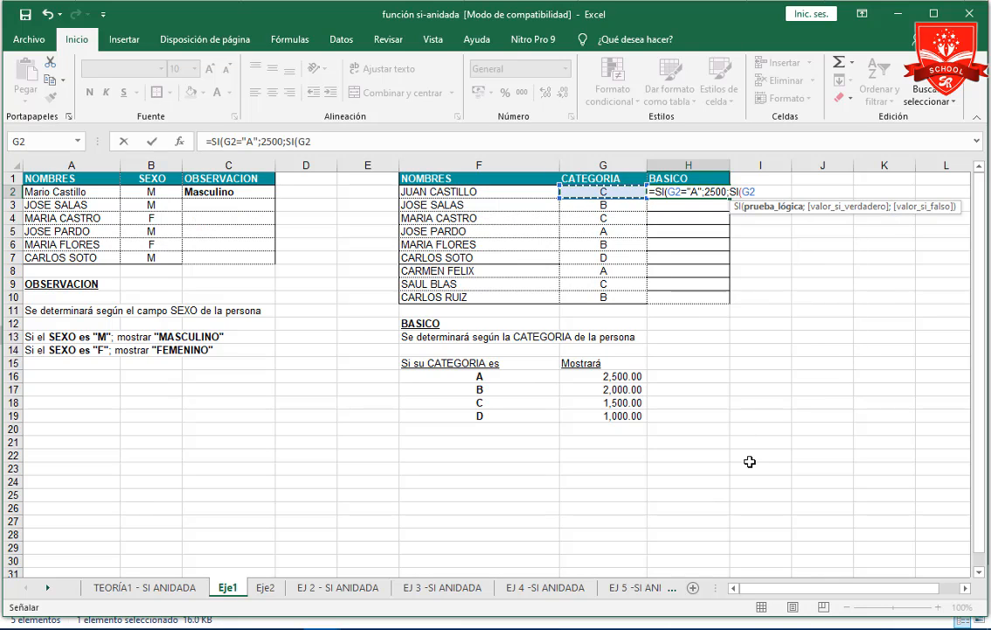
{"action": "type", "text": "=\""}
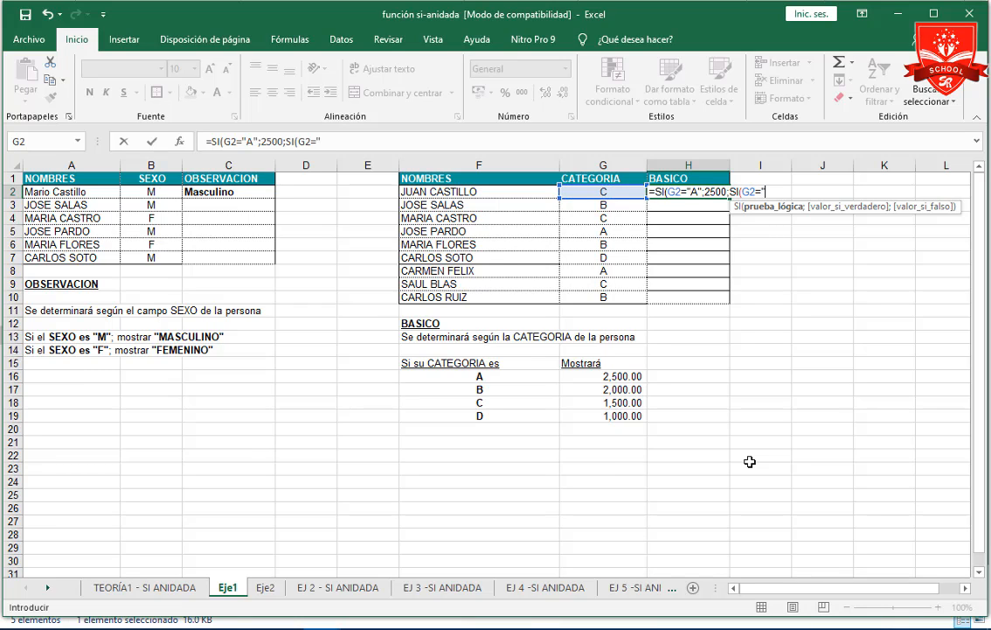
{"action": "type", "text": "B\";"}
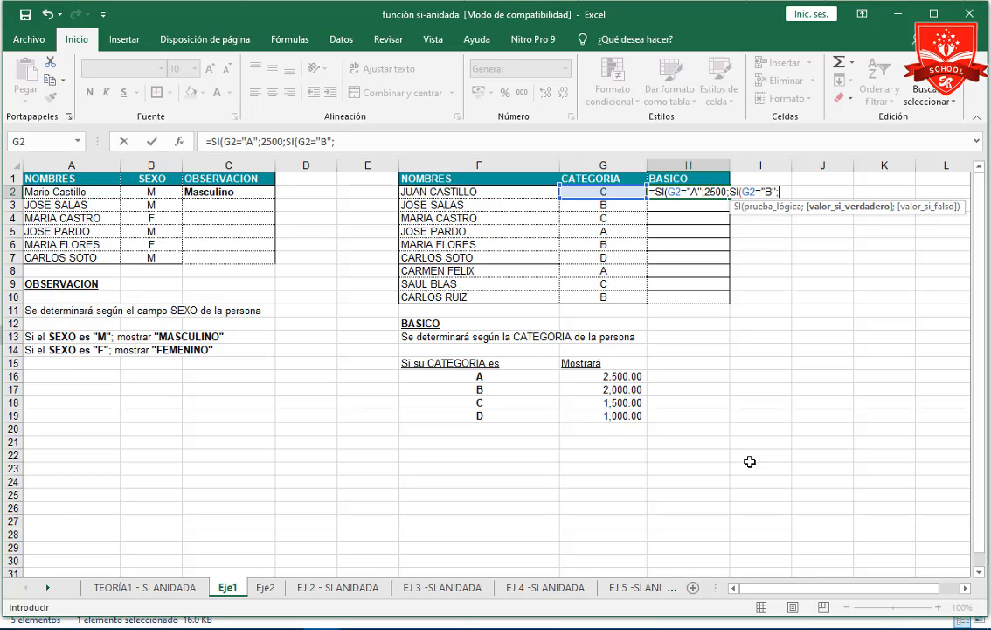
{"action": "type", "text": "2000;"}
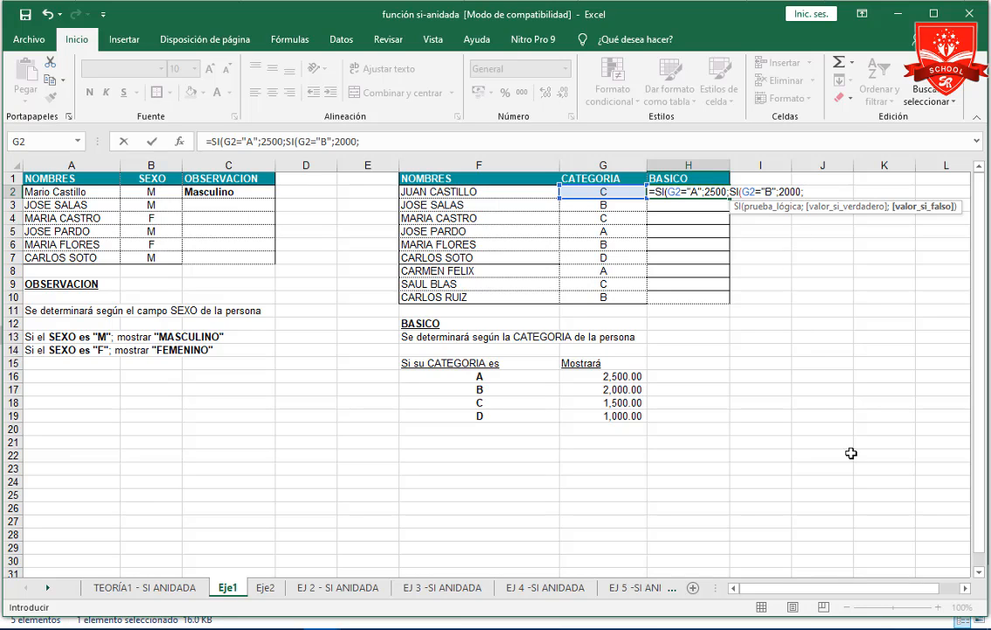
Nest a third SI in the H2 formula, with the condition G2="C" and the true value 1500.
{"action": "type", "text": "si"}
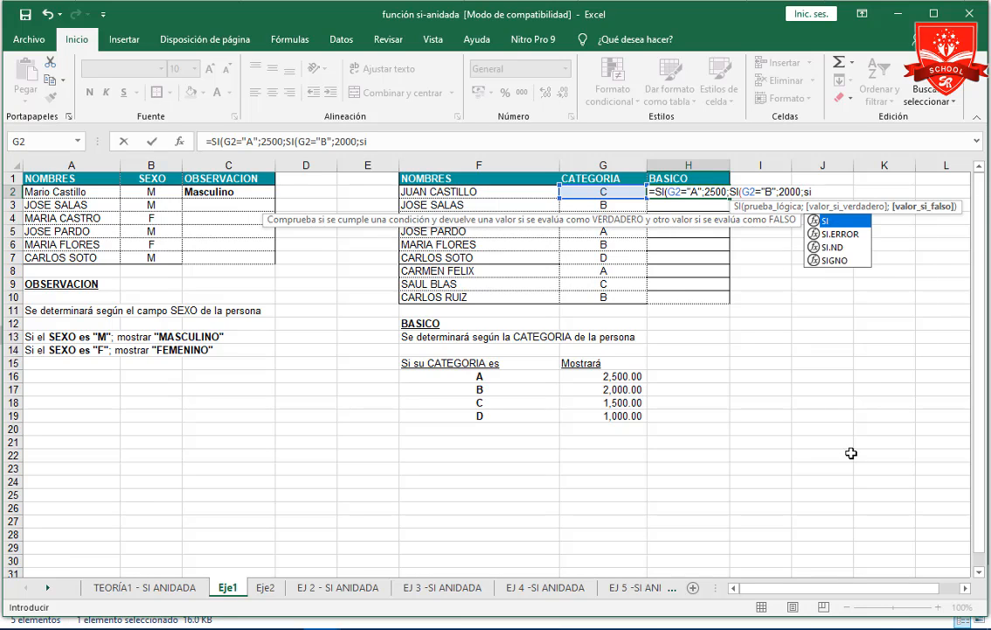
{"action": "type", "text": "("}
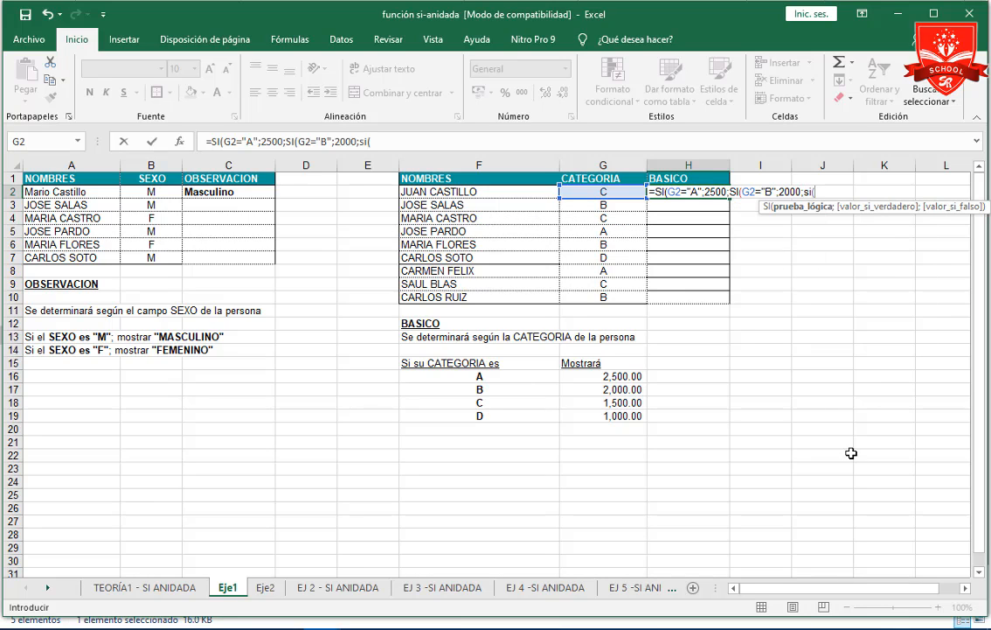
{"action": "left_click", "coordinate": [605, 191]}
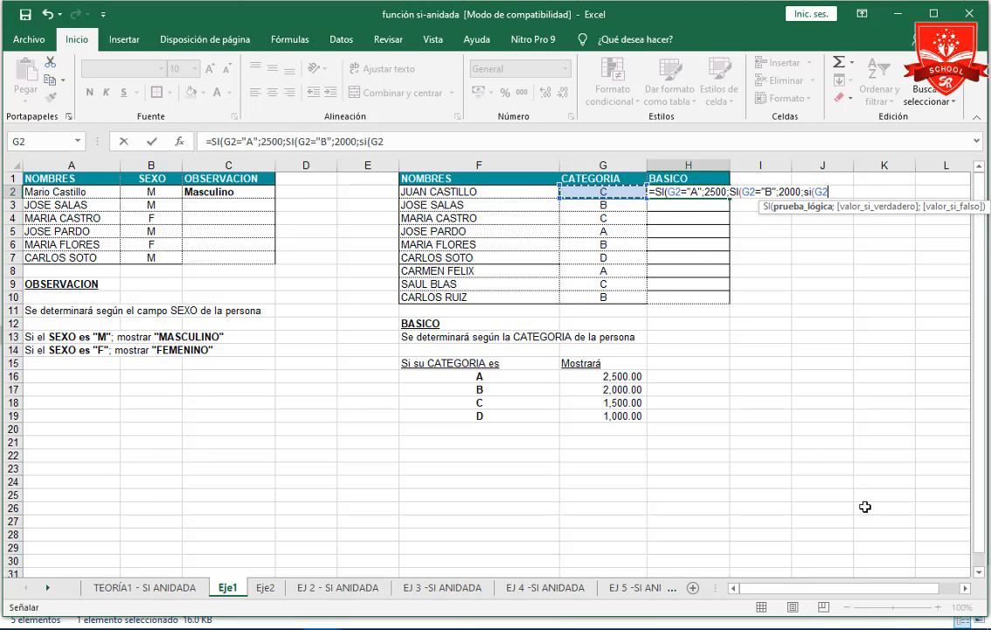
{"action": "type", "text": "=\"C"}
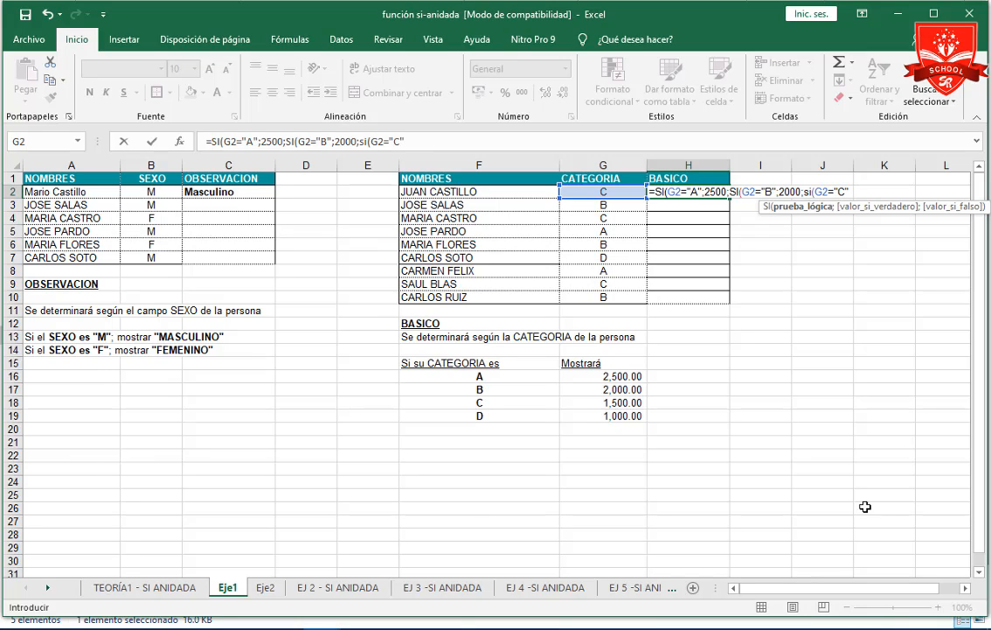
{"action": "type", "text": "\";"}
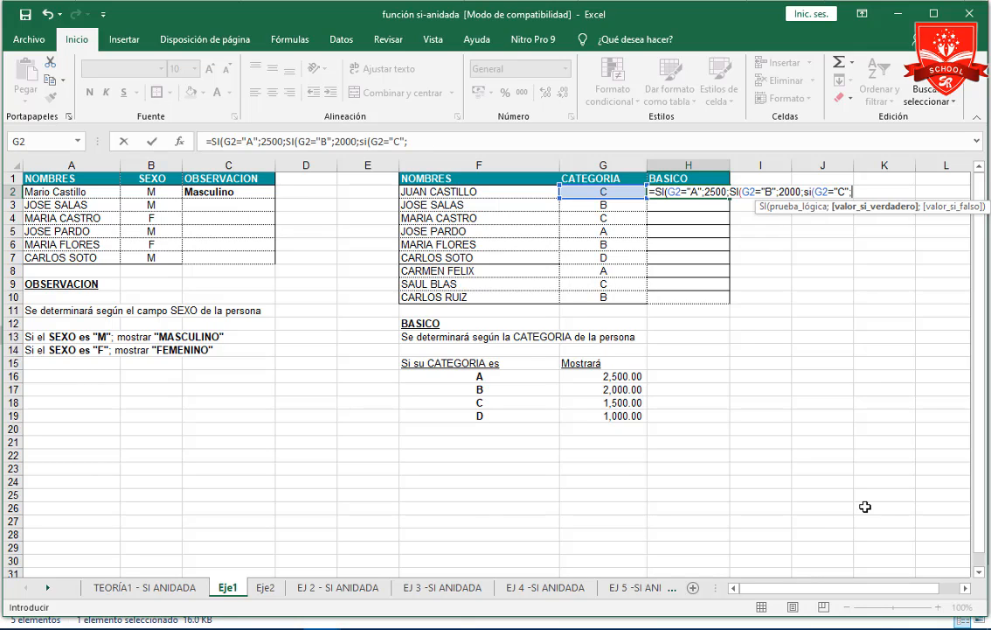
{"action": "type", "text": "1500;"}
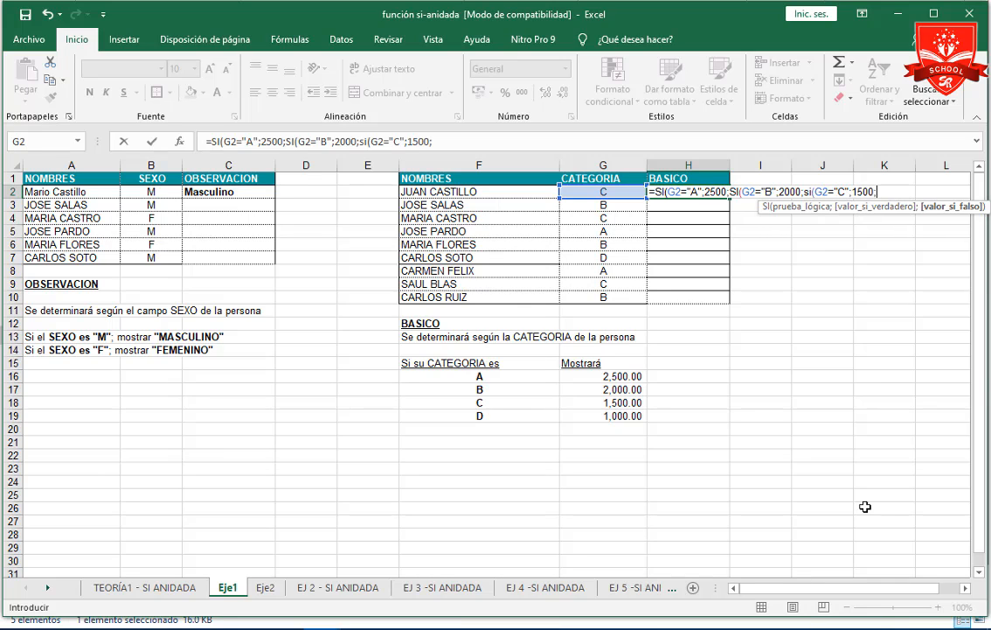
{"action": "type", "text": "si"}
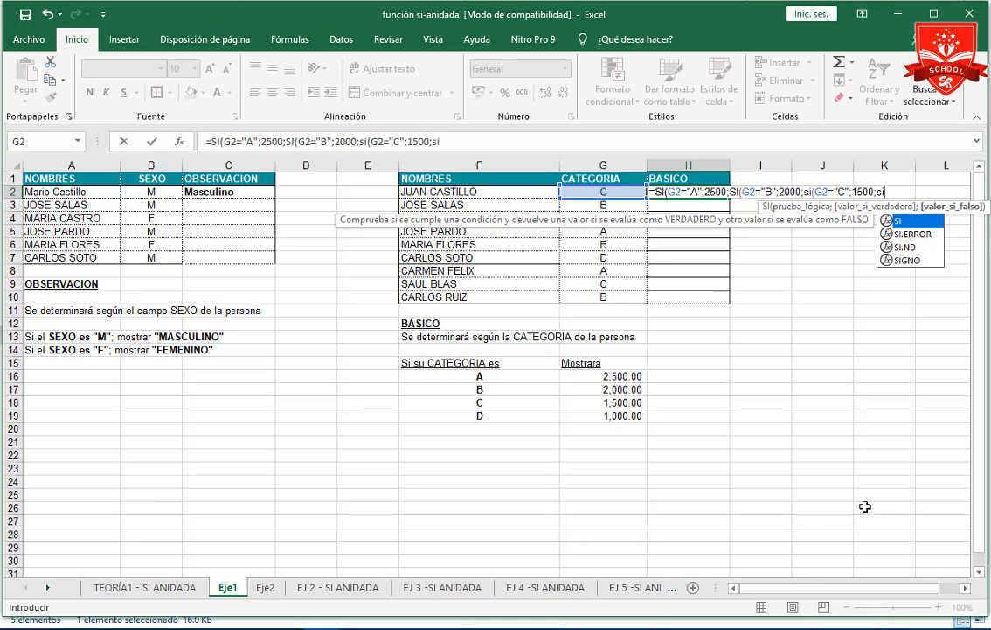
{"action": "type", "text": "("}
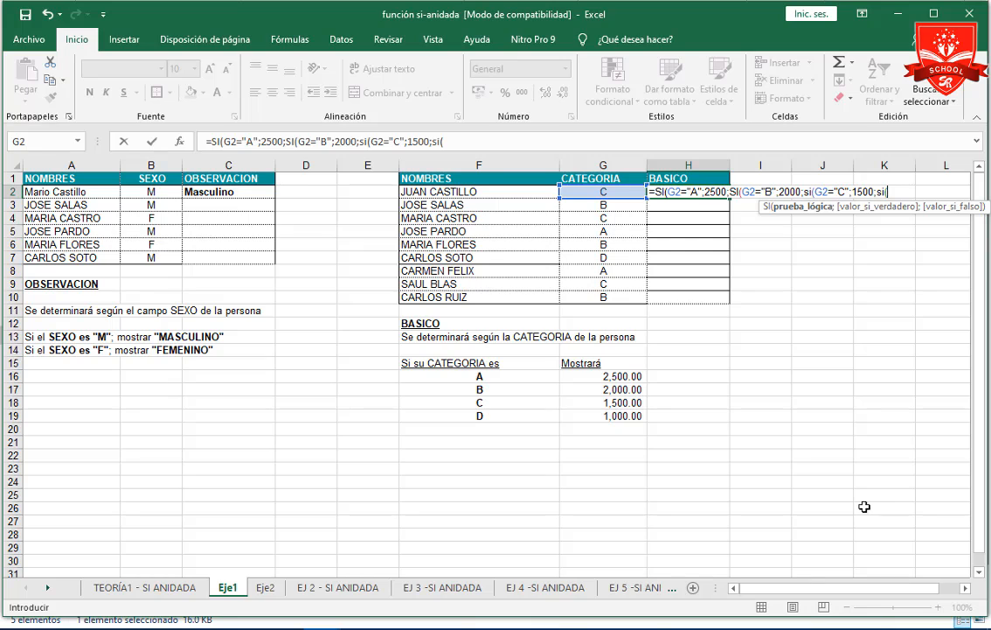
Nest a fourth SI in H2 that returns 1000 when G2="D", close all four functions and enter the formula.
{"action": "left_click", "coordinate": [595, 194]}
{"action": "type", "text": "=\""}
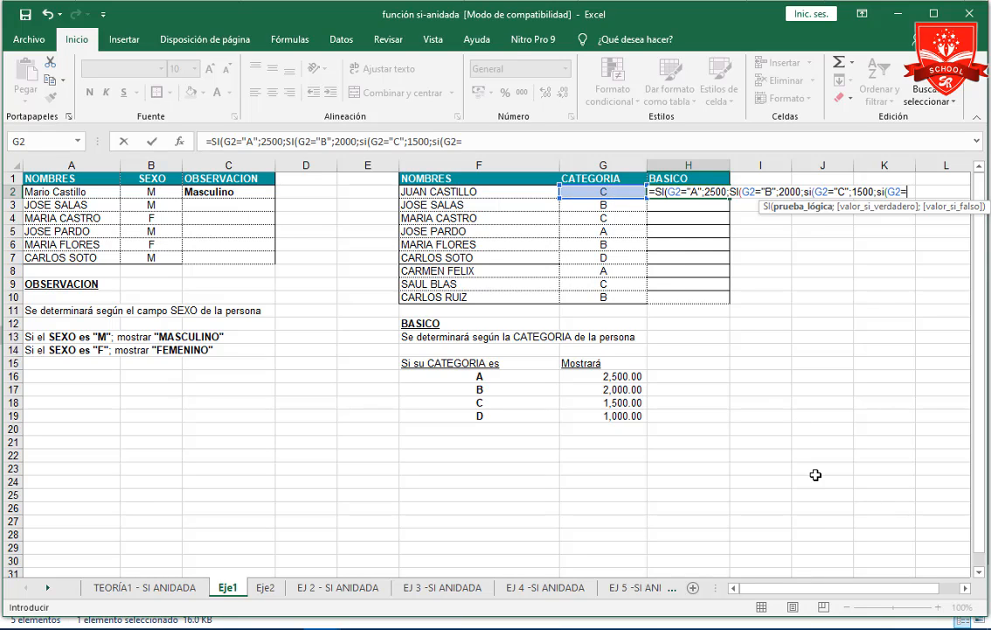
{"action": "type", "text": "D\";"}
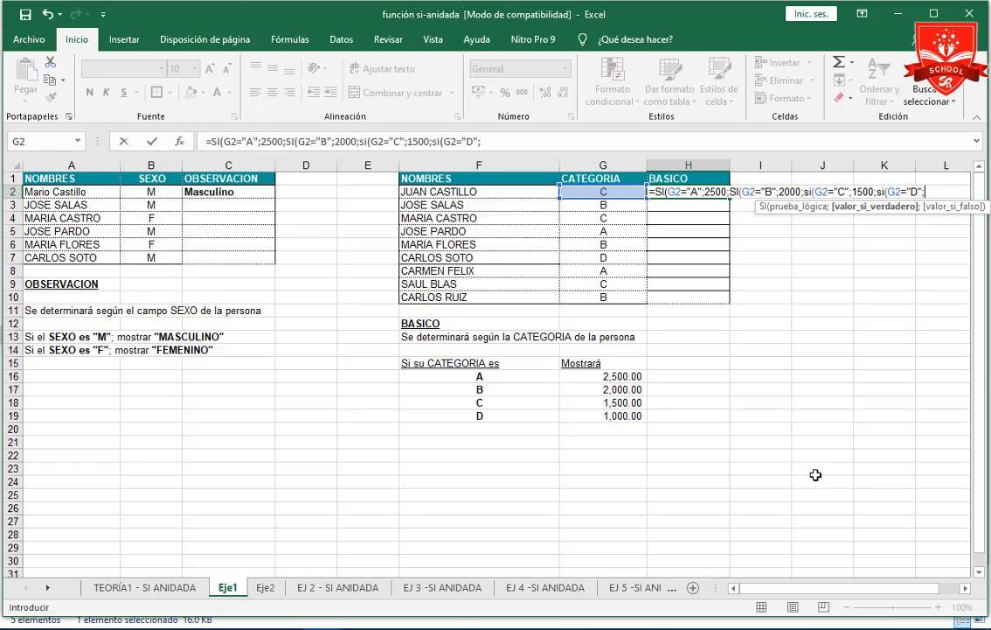
{"action": "type", "text": "1000)"}
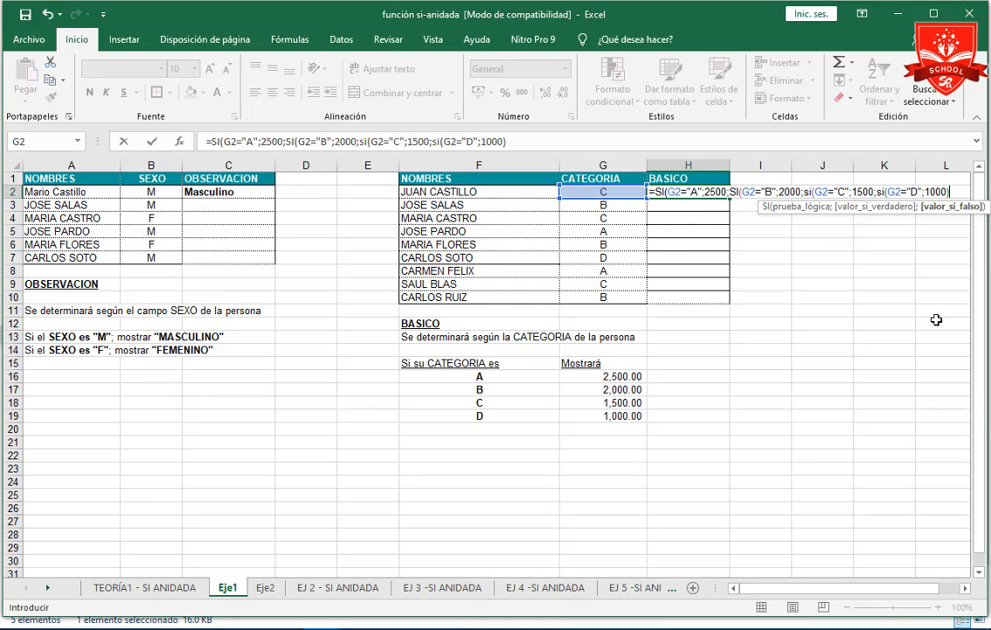
{"action": "type", "text": ")))"}
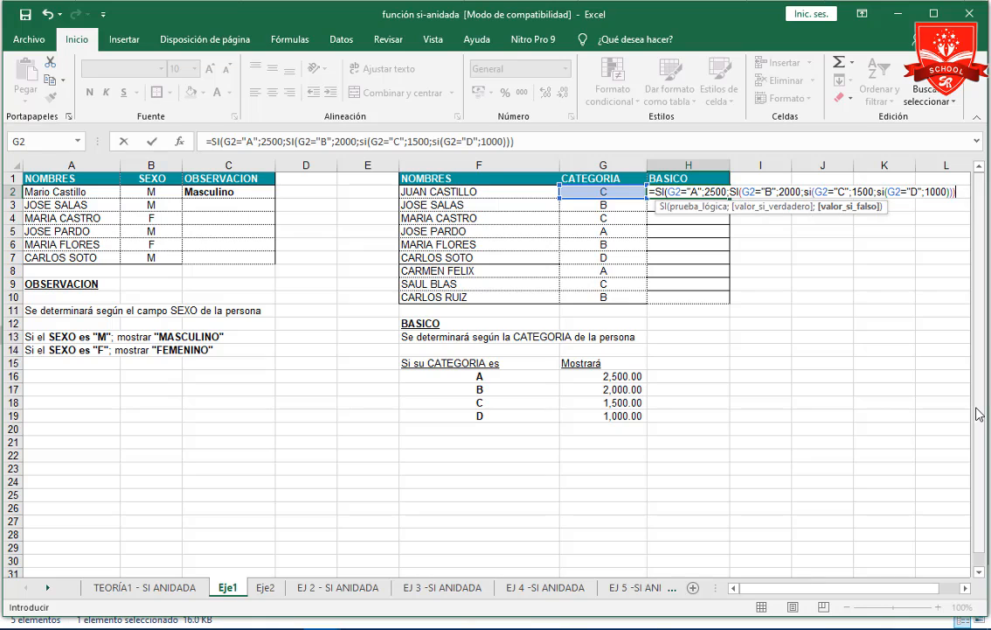
{"action": "key", "text": "Return"}
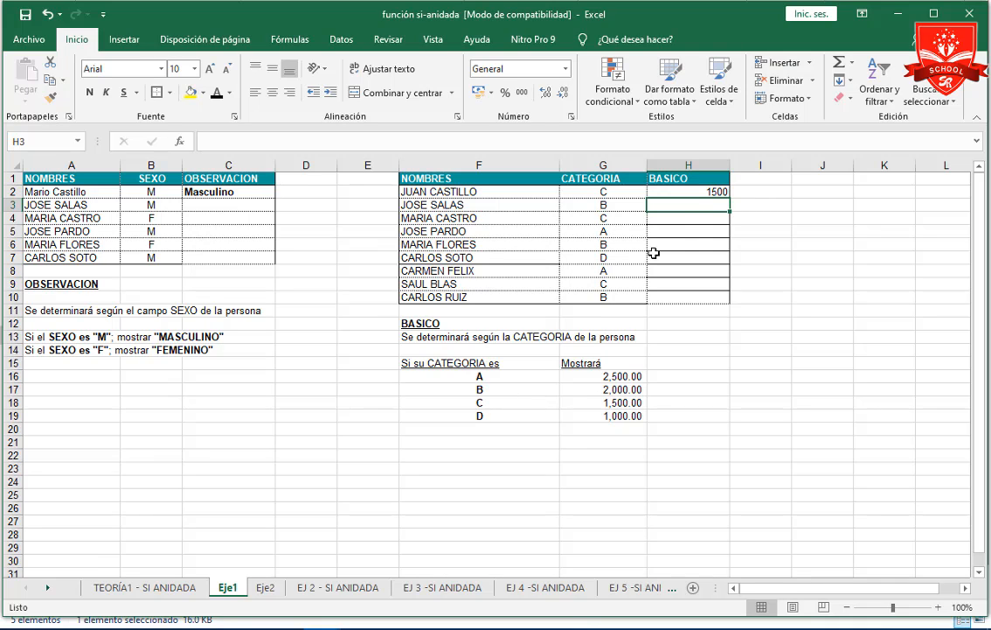
Test the BASICO formula by changing the CATEGORIA in G2 to a.
{"action": "left_click", "coordinate": [696, 193]}
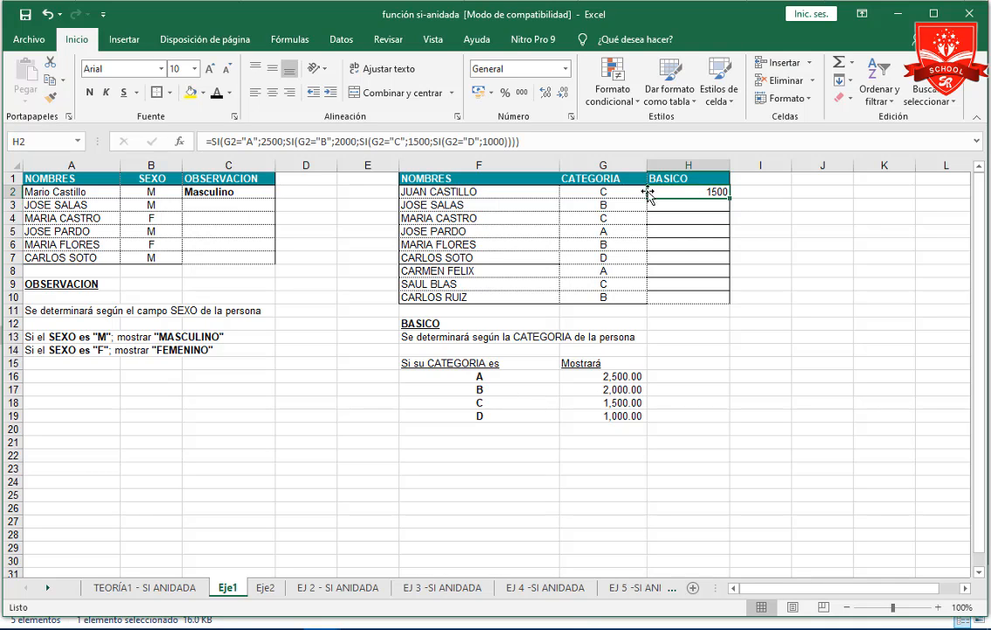
{"action": "left_click", "coordinate": [620, 192]}
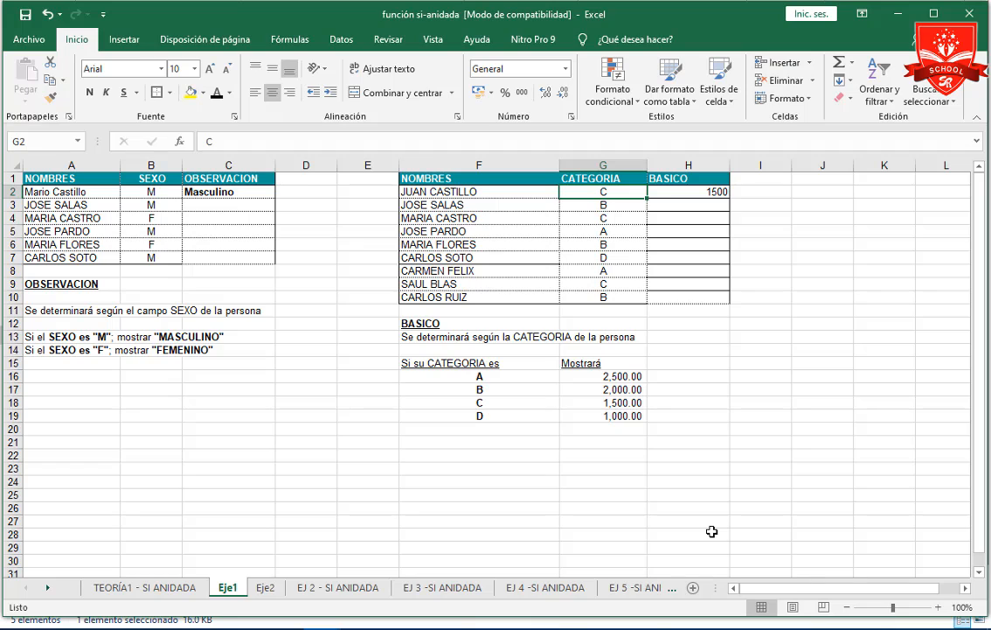
{"action": "type", "text": "a"}
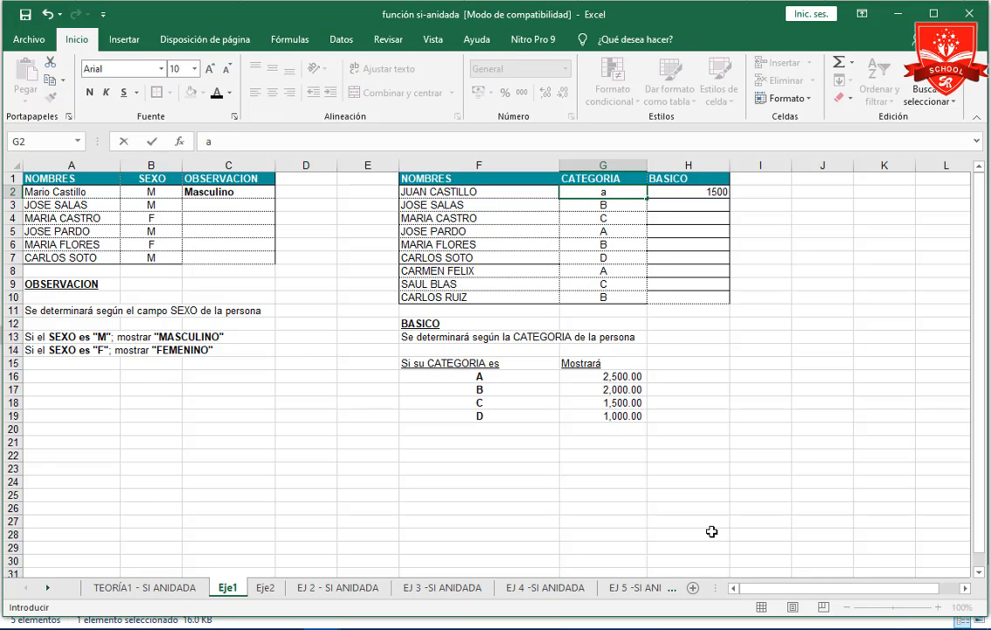
{"action": "key", "text": "ctrl+Return"}
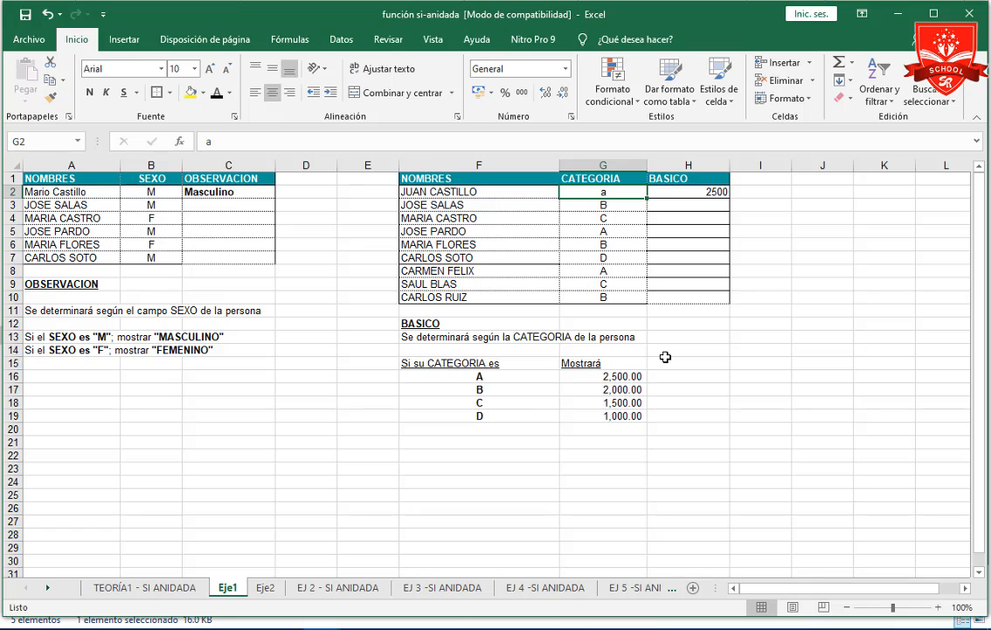
Test the BASICO formula again with the CATEGORIA in G2 set to b, and check the formula in H2.
{"action": "type", "text": "d"}
{"action": "key", "text": "BackSpace"}
{"action": "type", "text": "f"}
{"action": "key", "text": "BackSpace"}
{"action": "type", "text": "g"}
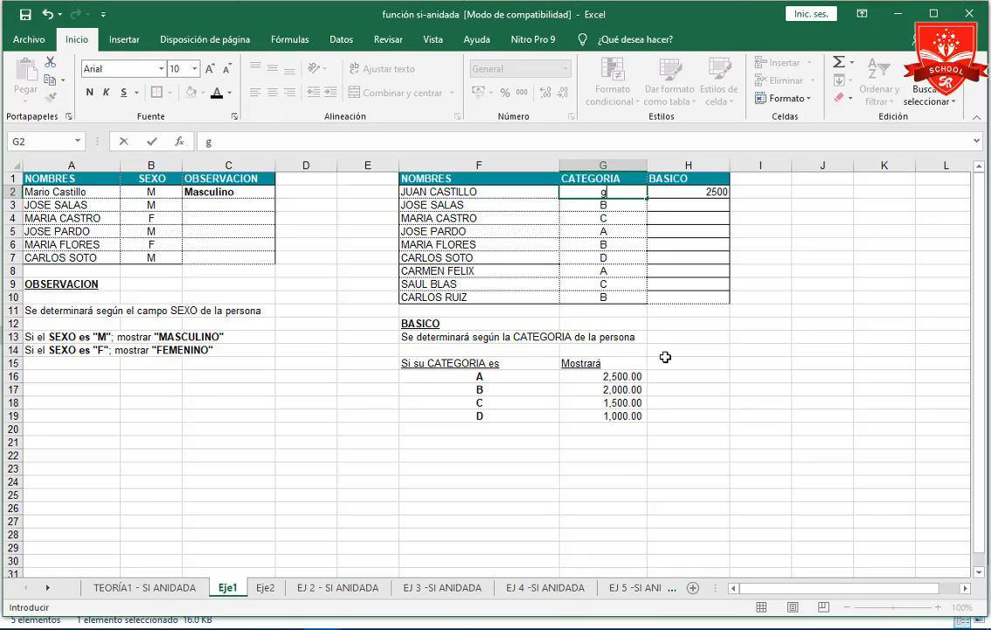
{"action": "key", "text": "BackSpace"}
{"action": "type", "text": "b"}
{"action": "key", "text": "Return"}
{"action": "key", "text": "Up"}
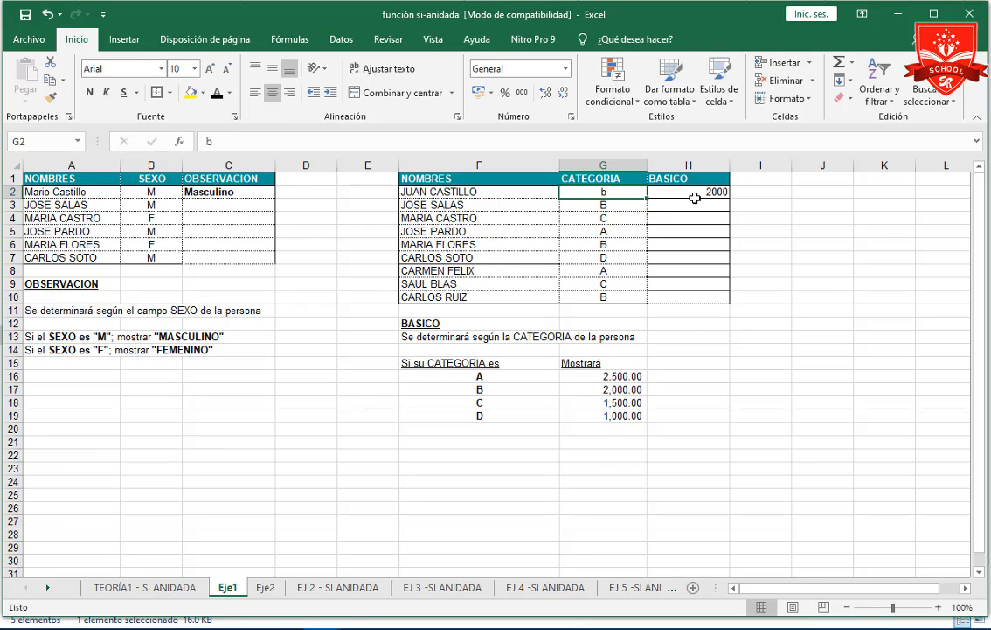
{"action": "left_click", "coordinate": [694, 195]}
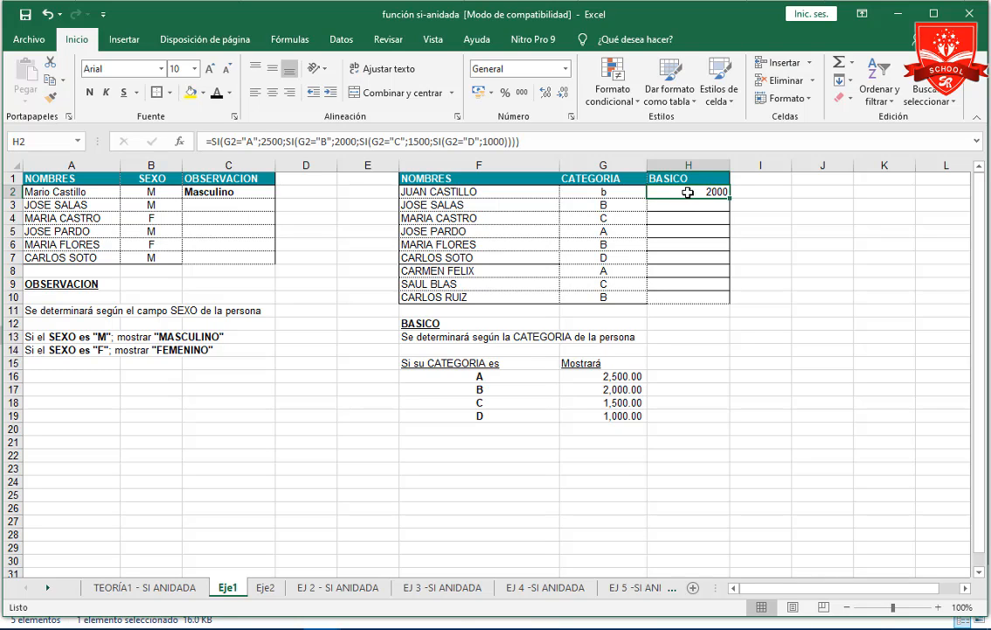
{"action": "left_click", "coordinate": [600, 192]}
{"action": "type", "text": "b"}
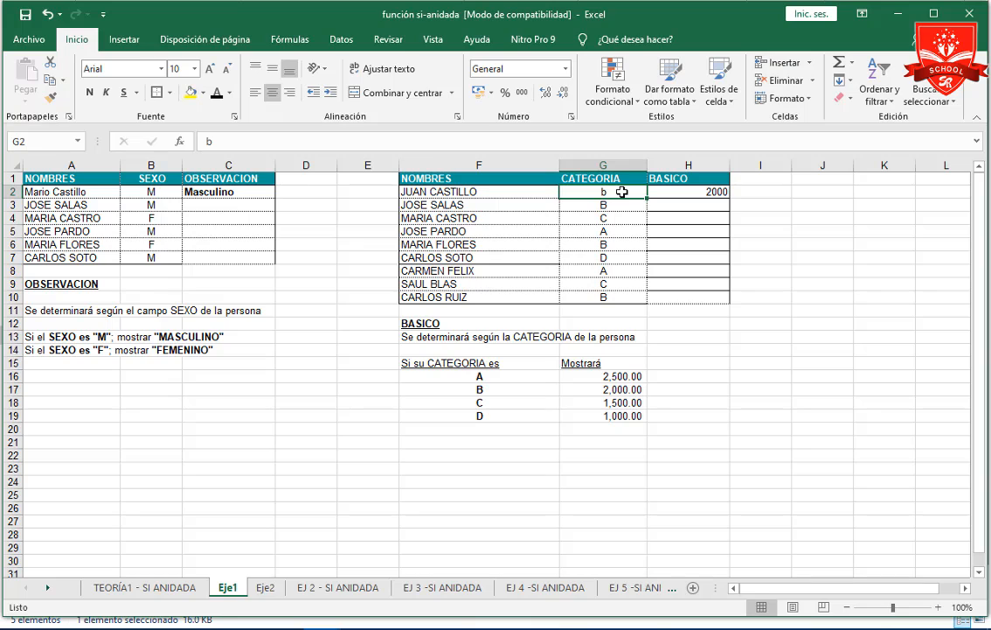
{"action": "type", "text": "c"}
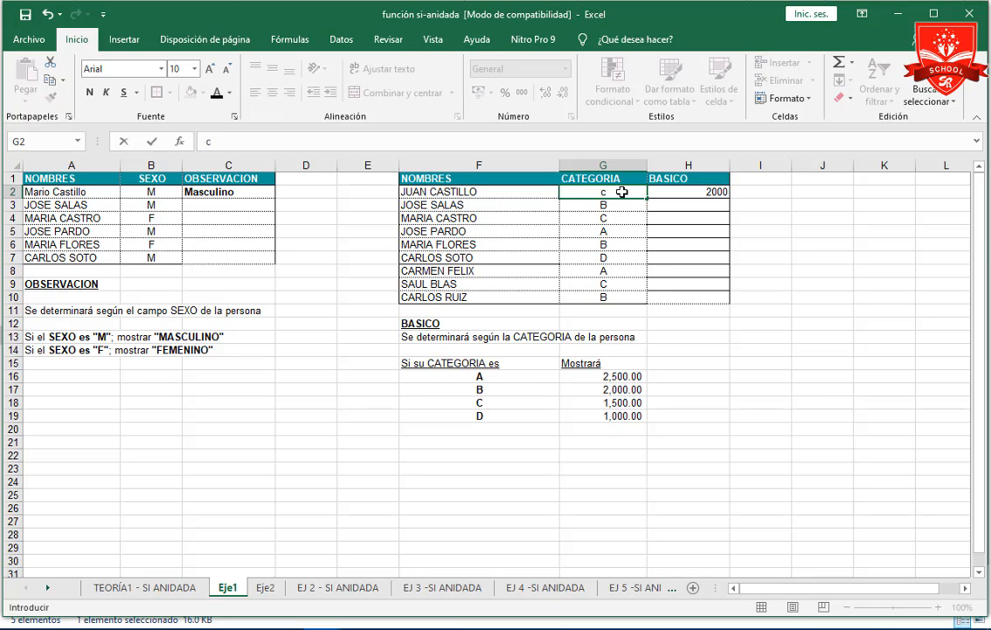
Change the CATEGORIA in G2 to c and review the nested formula in H2.
{"action": "key", "text": "Return"}
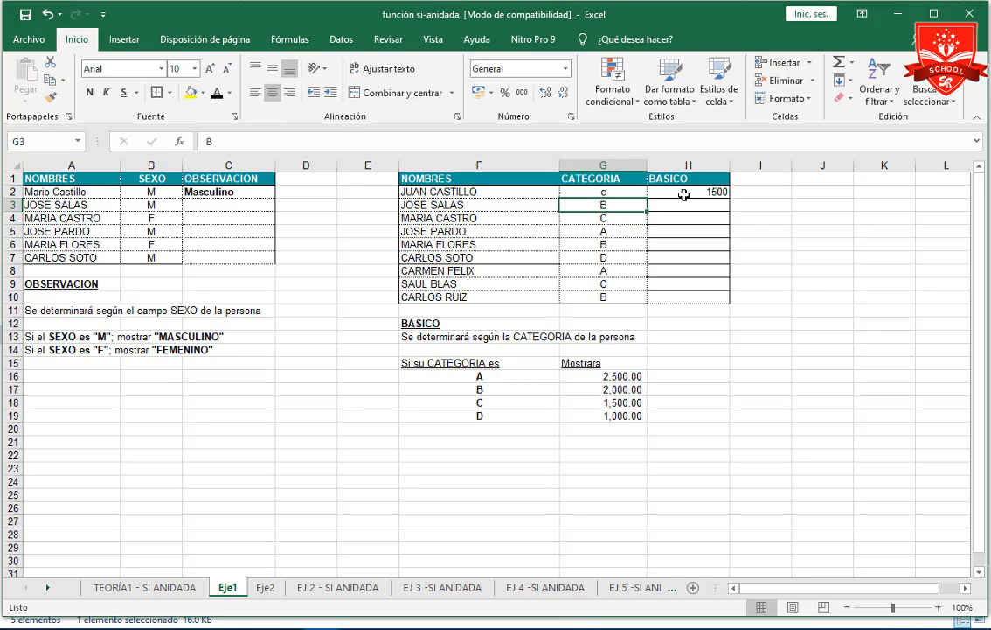
{"action": "left_click", "coordinate": [684, 191]}
{"action": "left_click", "coordinate": [522, 141]}
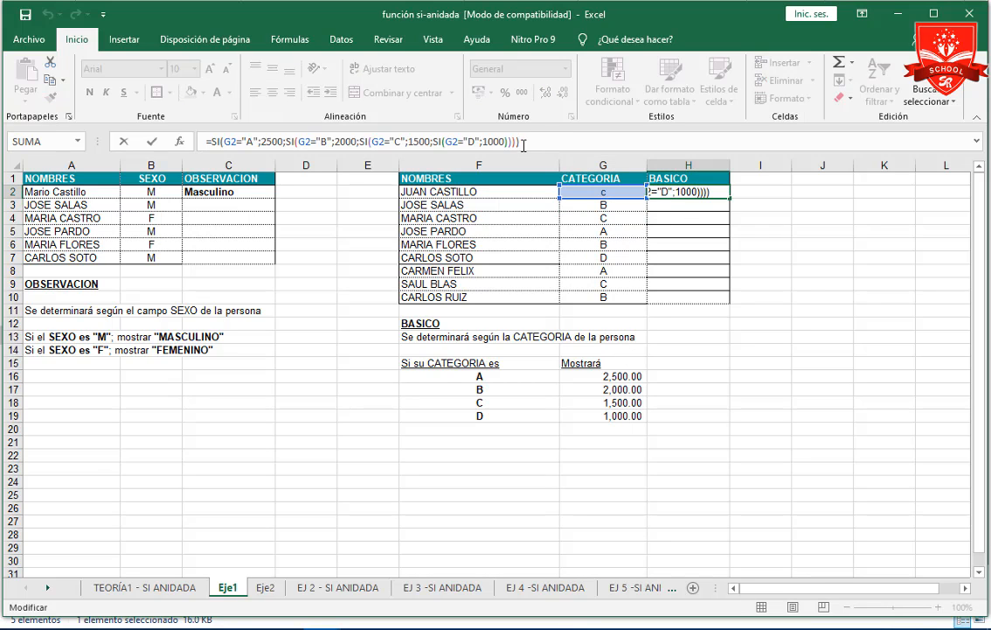
{"action": "key", "text": "Return"}
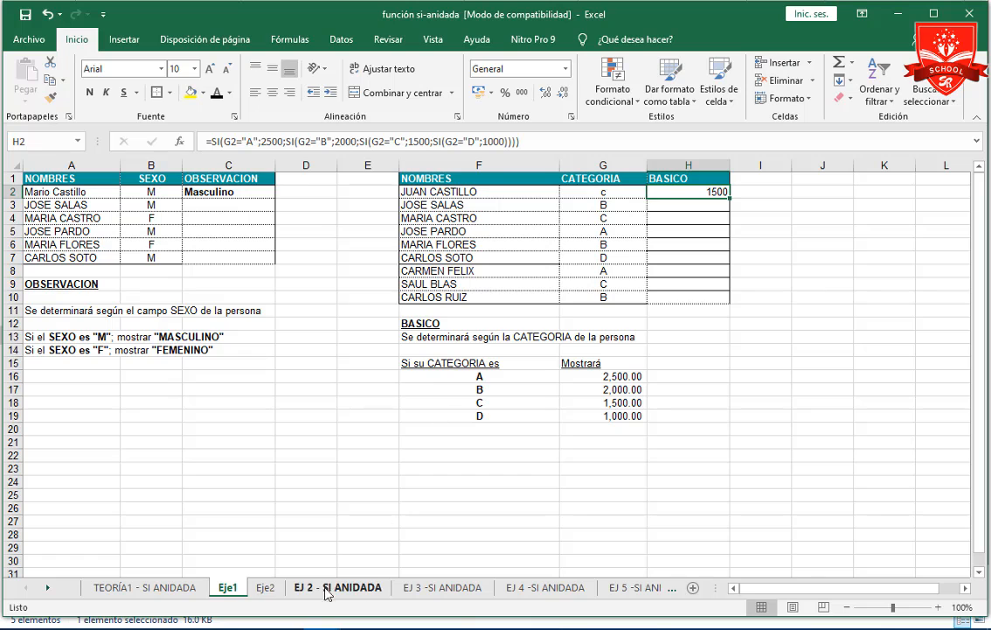
On the Eje2 sheet, start an SI formula in C2 under OBSERVACION with the condition B2="S".
{"action": "left_click", "coordinate": [273, 590]}
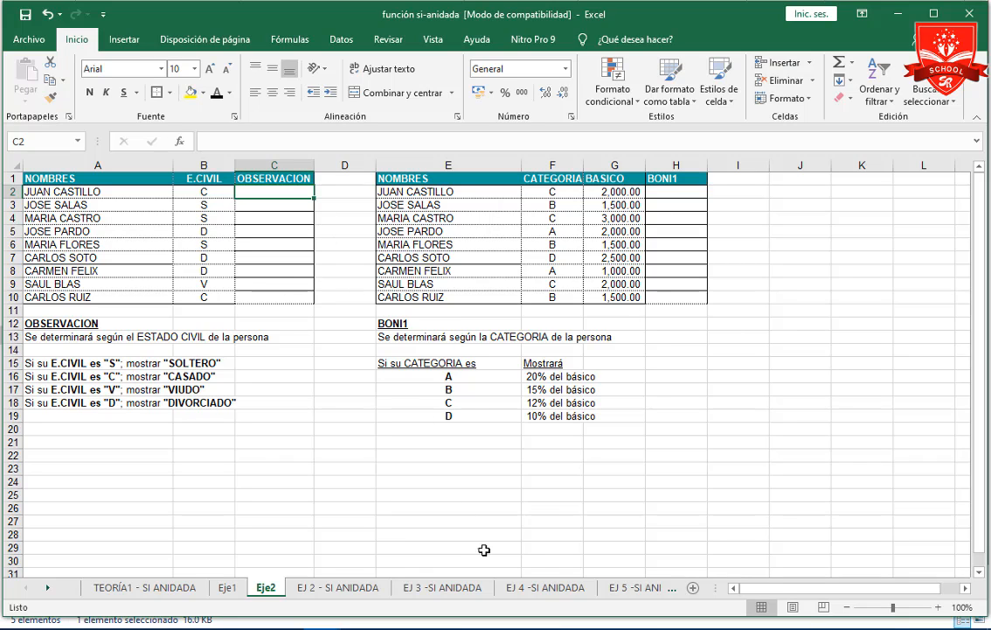
{"action": "type", "text": "="}
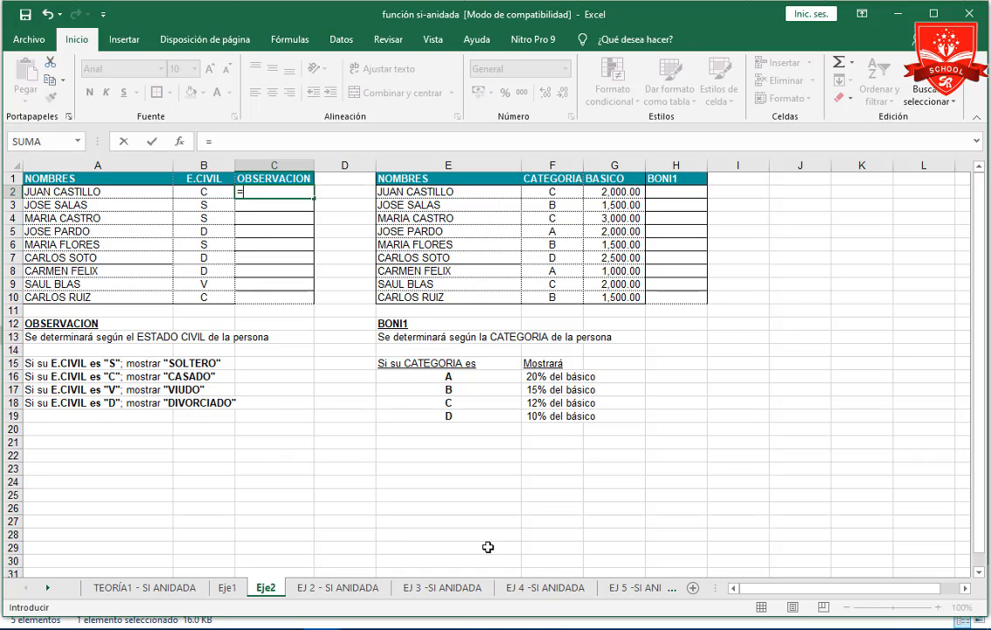
{"action": "type", "text": "si"}
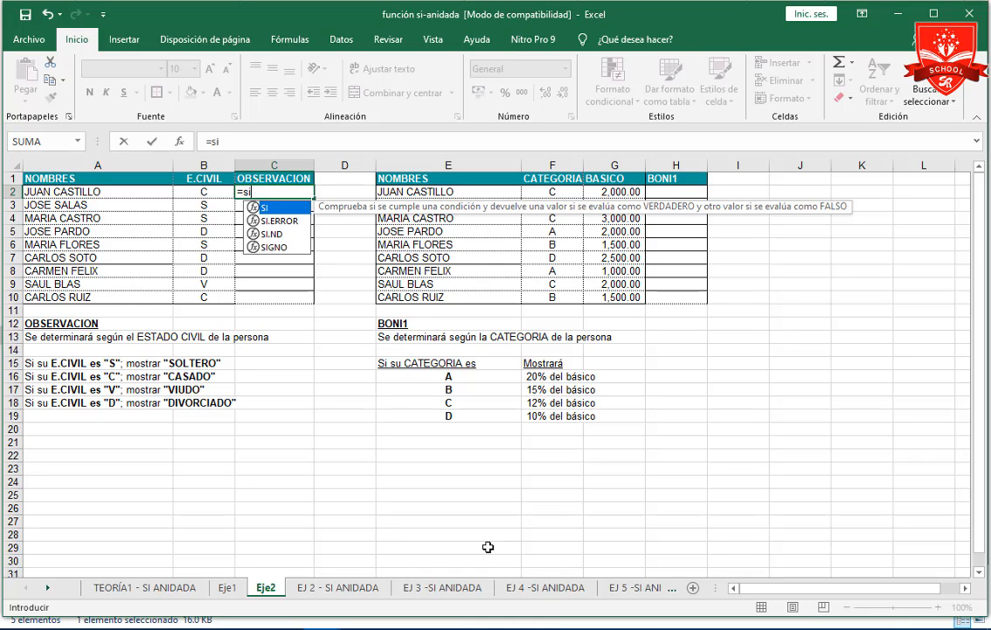
{"action": "key", "text": "Tab"}
{"action": "left_click", "coordinate": [203, 190]}
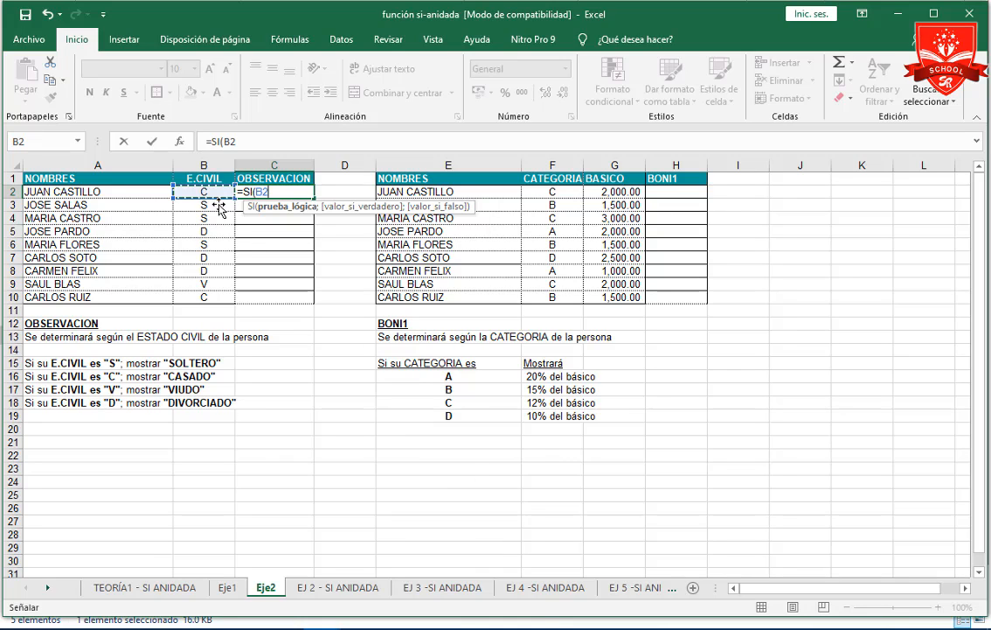
{"action": "type", "text": "="}
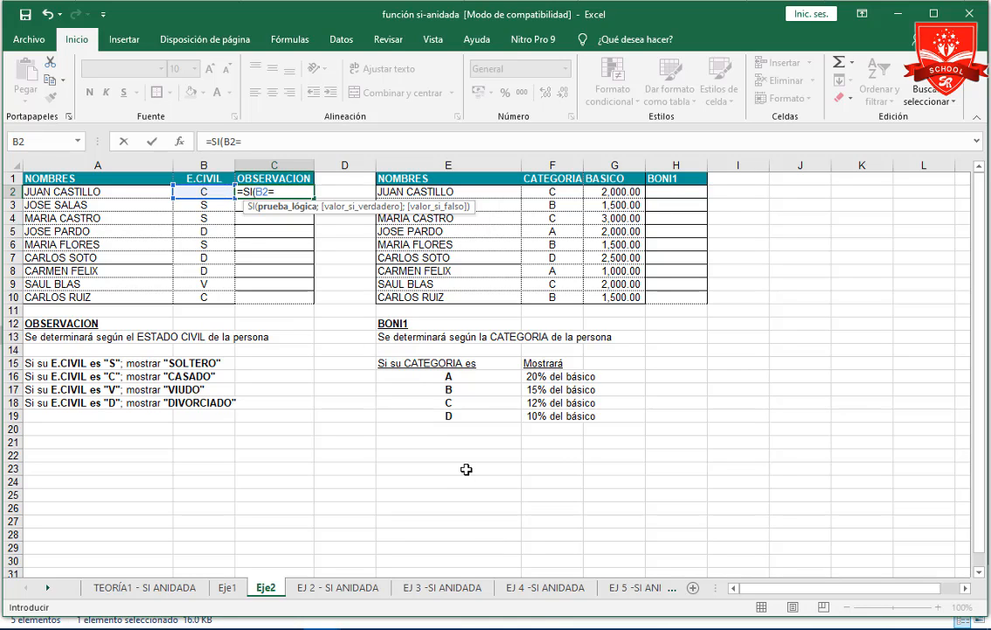
{"action": "type", "text": "\"S\";"}
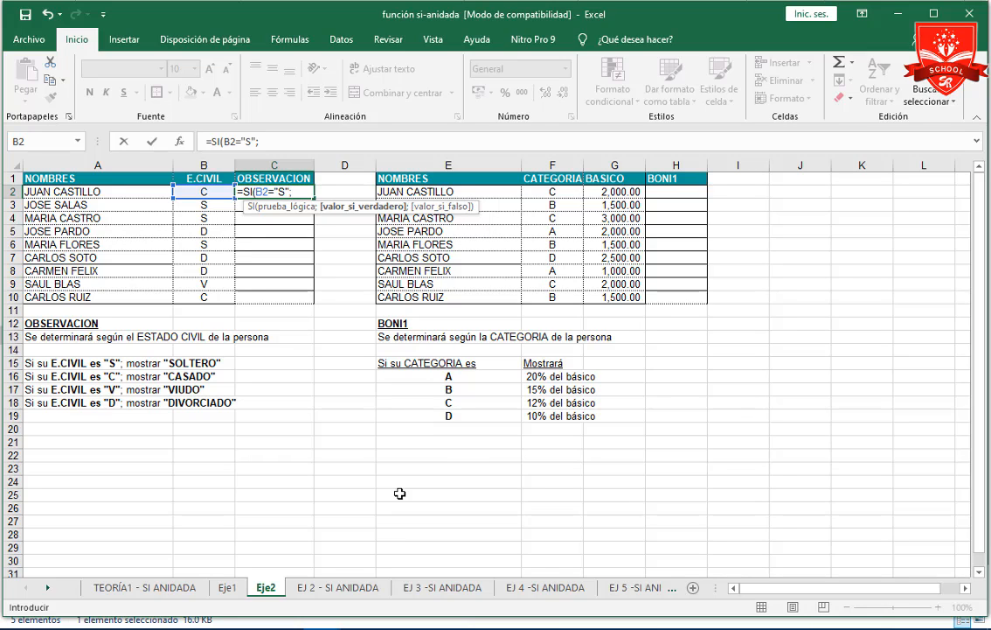
{"action": "type", "text": "\"Soletero"}
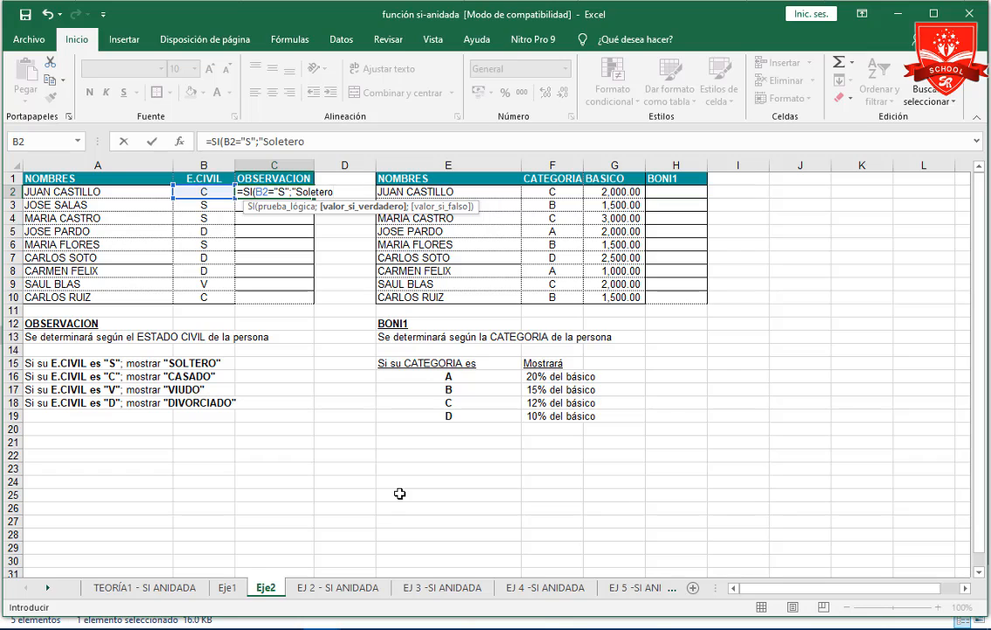
Give the first SI in the C2 formula the true value "Soltero".
{"action": "key", "text": "BackSpace"}
{"action": "key", "text": "BackSpace"}
{"action": "key", "text": "BackSpace"}
{"action": "key", "text": "BackSpace"}
{"action": "key", "text": "BackSpace"}
{"action": "type", "text": "tero\";SI("}
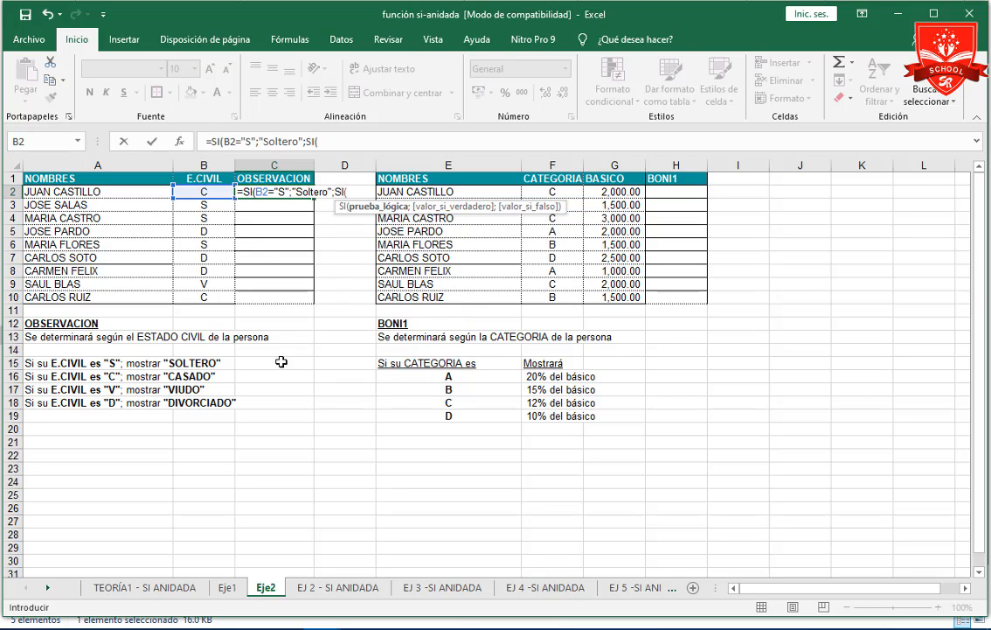
Nest a second SI as the false value in the C2 formula, with the condition B2="C" and the true value "Casado".
{"action": "left_click", "coordinate": [203, 192]}
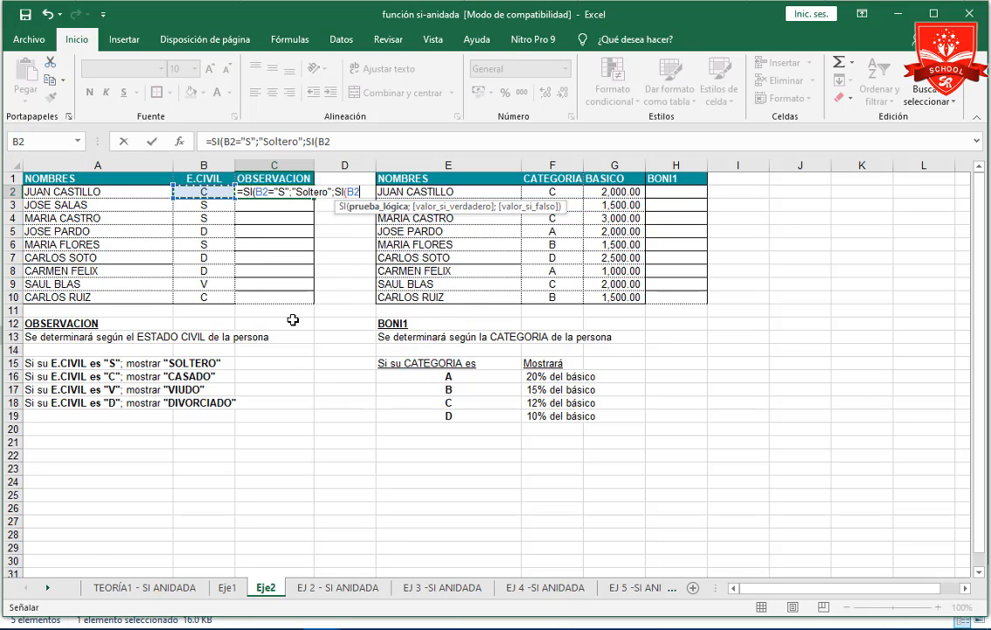
{"action": "type", "text": "=\"C\""}
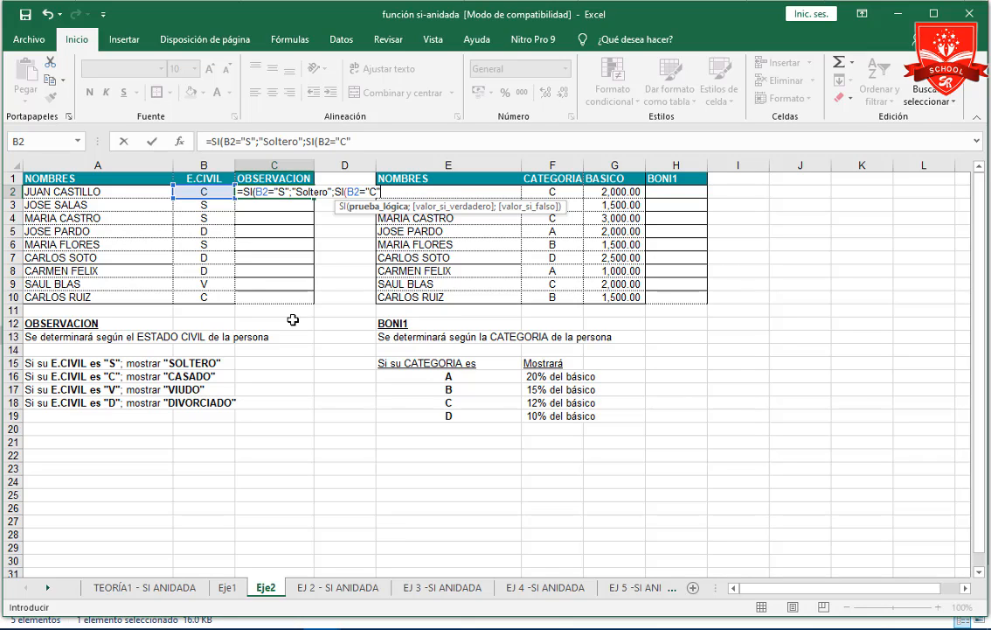
{"action": "type", "text": ";"}
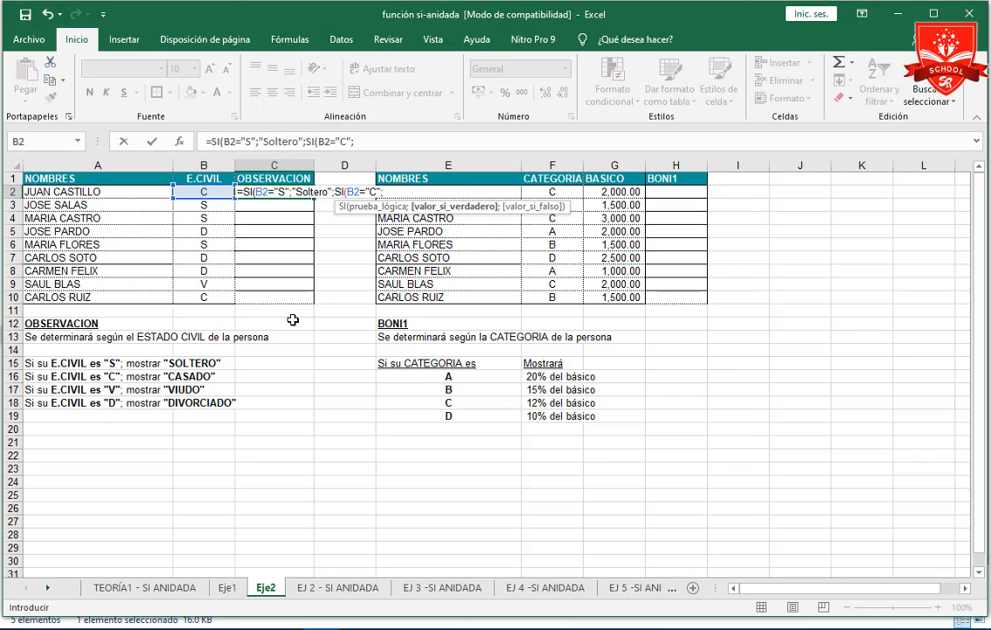
{"action": "type", "text": "\"Casado\";si"}
Nest a third SI in the C2 formula with the condition B2="V".
{"action": "key", "text": "Tab"}
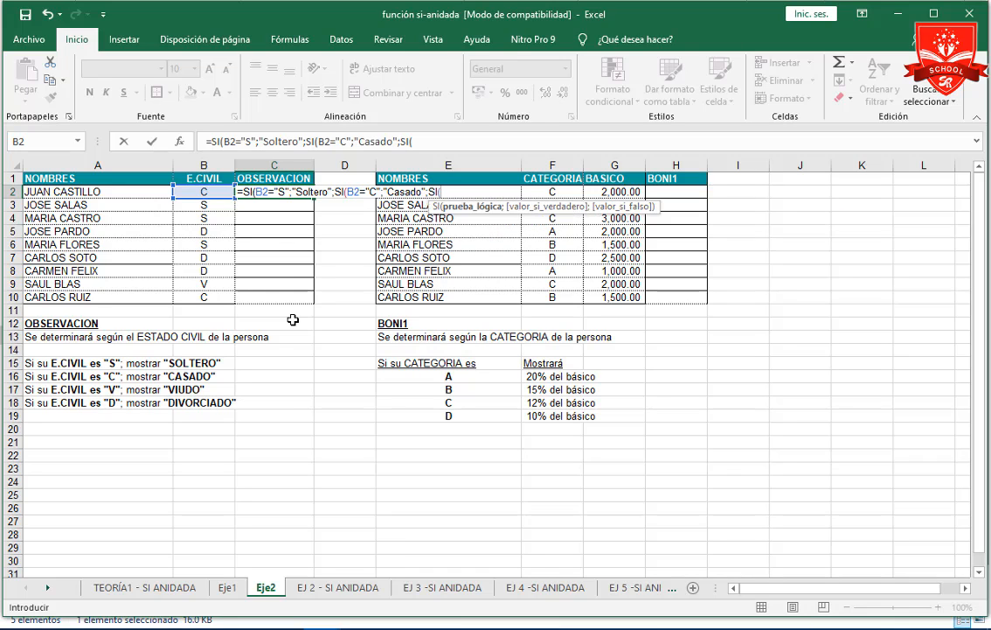
{"action": "left_click", "coordinate": [203, 191]}
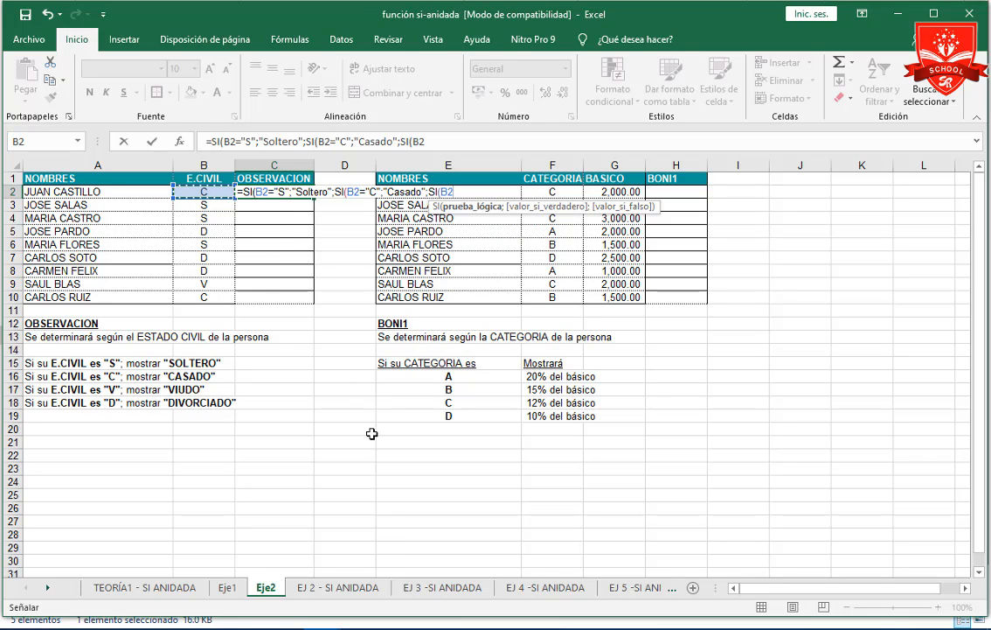
{"action": "type", "text": "=\"V\";\""}
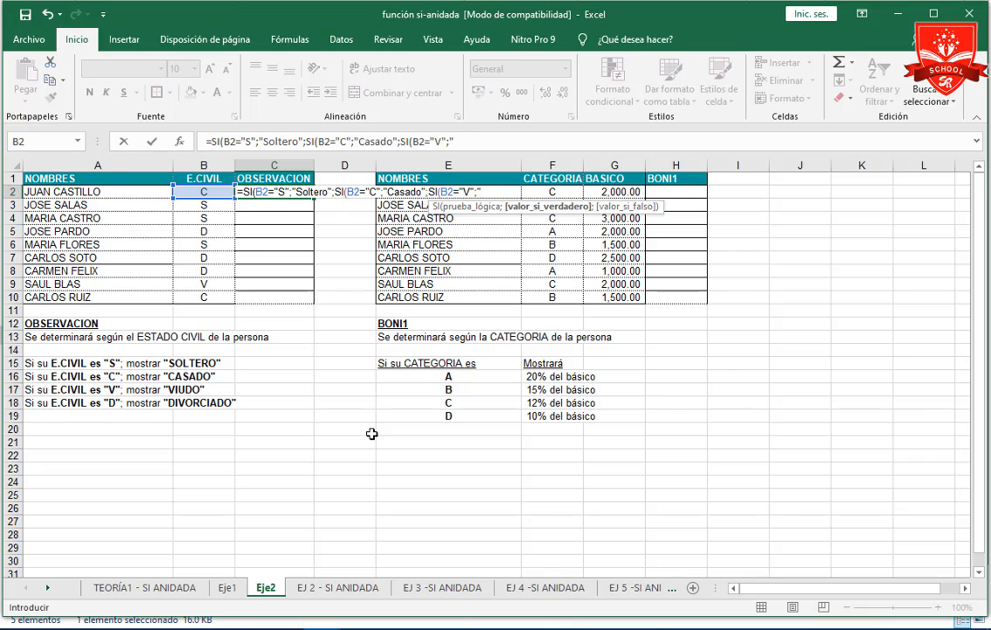
{"action": "type", "text": "Viudo\";"}
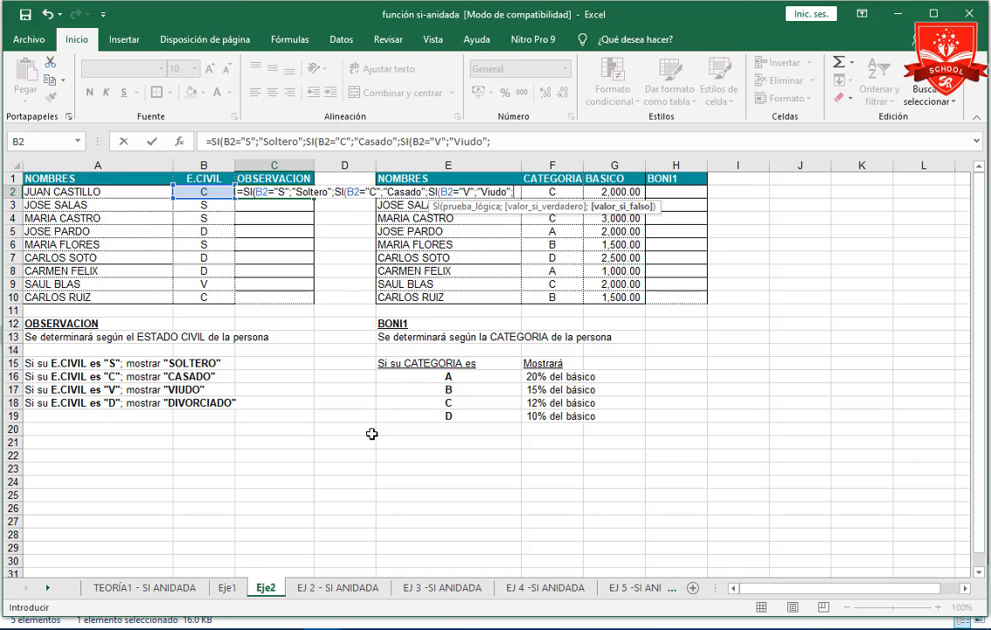
Give the third SI in the C2 formula the true value "Viudo".
{"action": "type", "text": "si"}
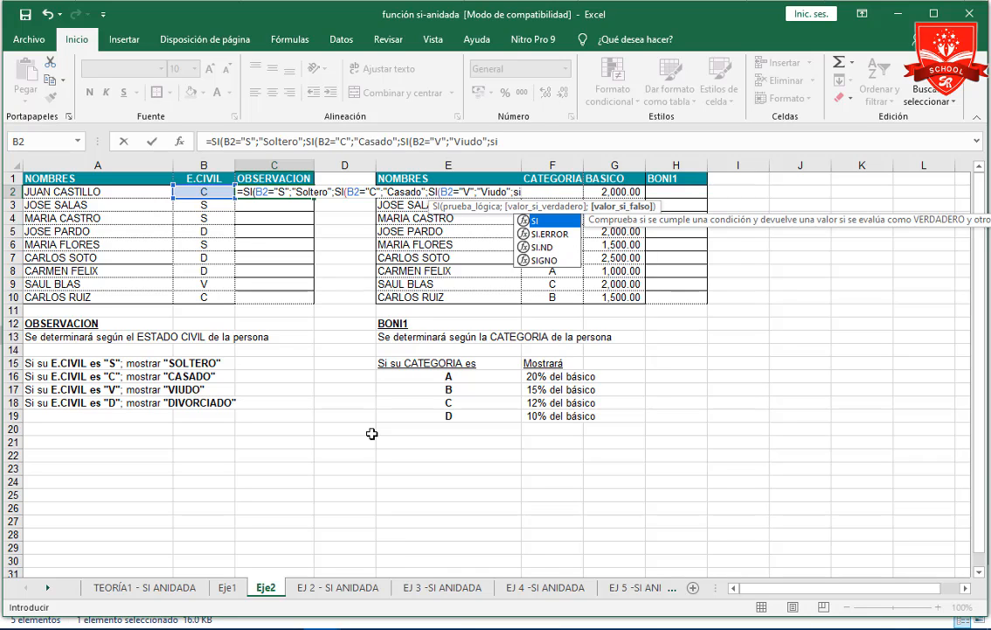
Nest a fourth SI in the C2 formula with the condition B2="D".
{"action": "key", "text": "Tab"}
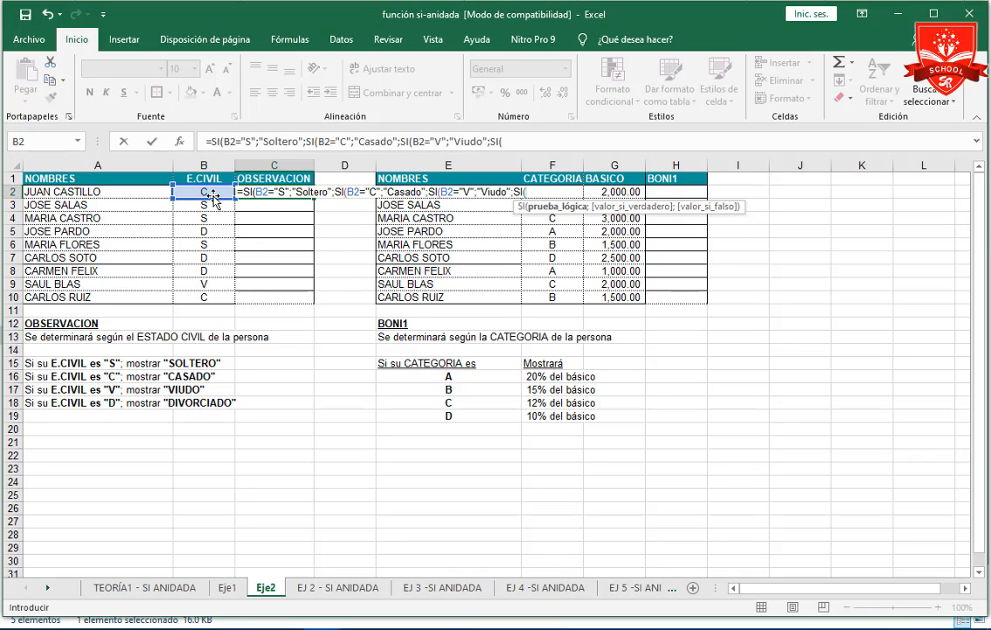
{"action": "left_click", "coordinate": [207, 191]}
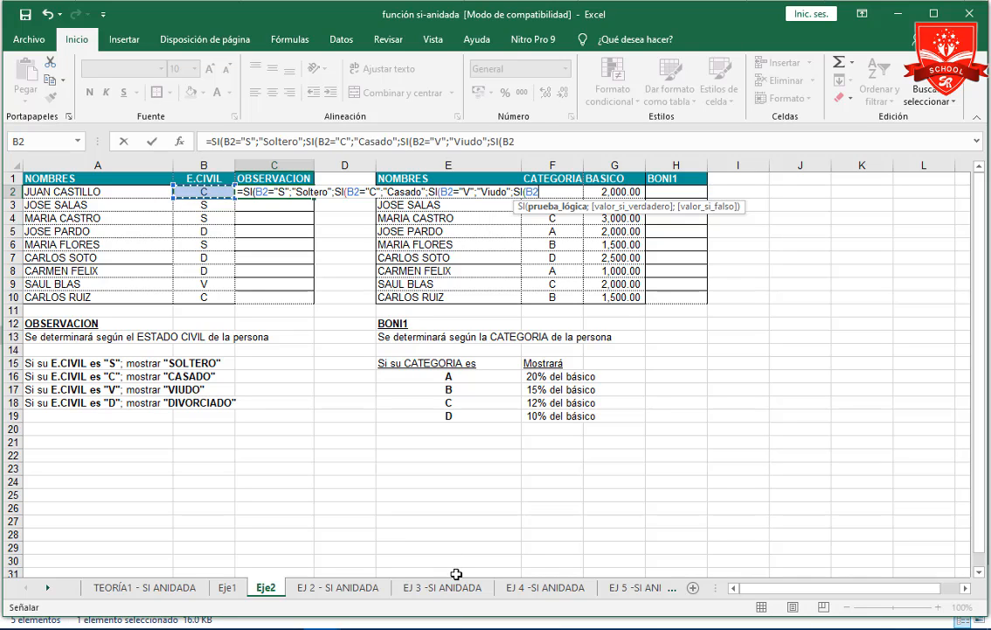
{"action": "type", "text": "=D"}
{"action": "key", "text": "BackSpace"}
{"action": "key", "text": "BackSpace"}
{"action": "type", "text": "=\"D\""}
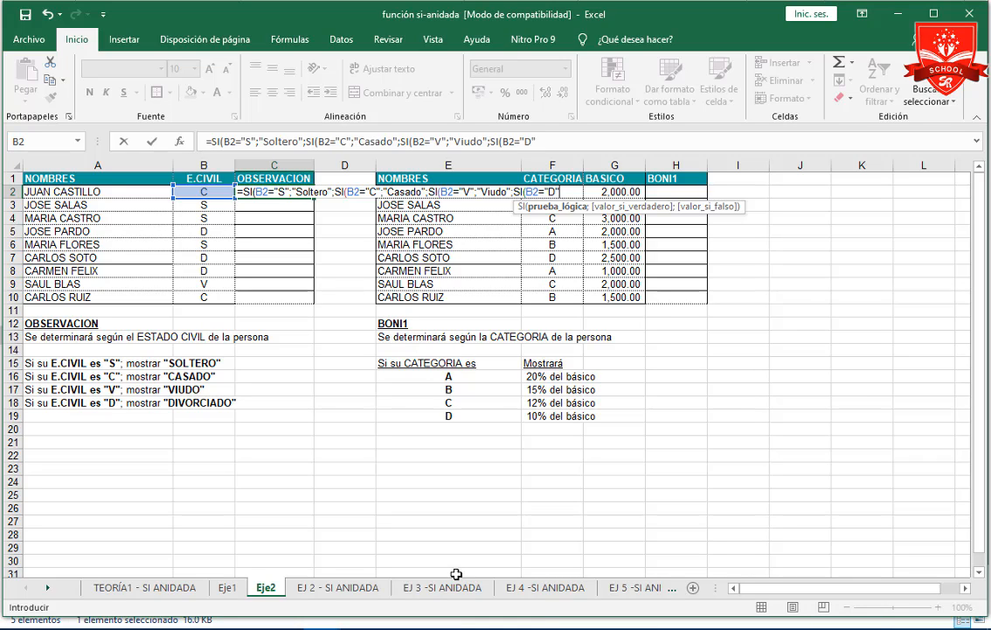
{"action": "type", "text": ";\""}
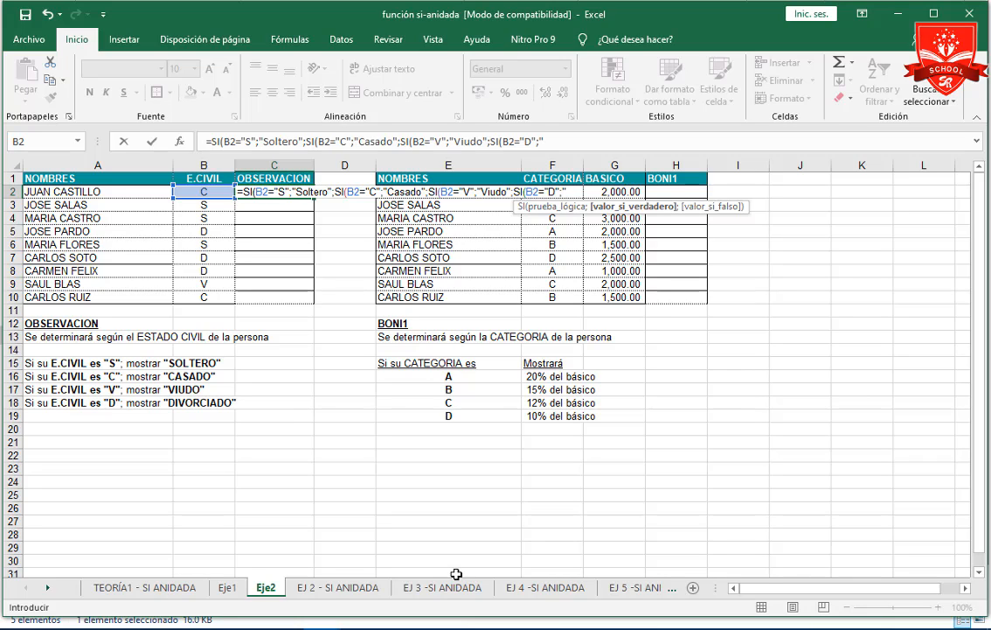
{"action": "type", "text": "Divor"}
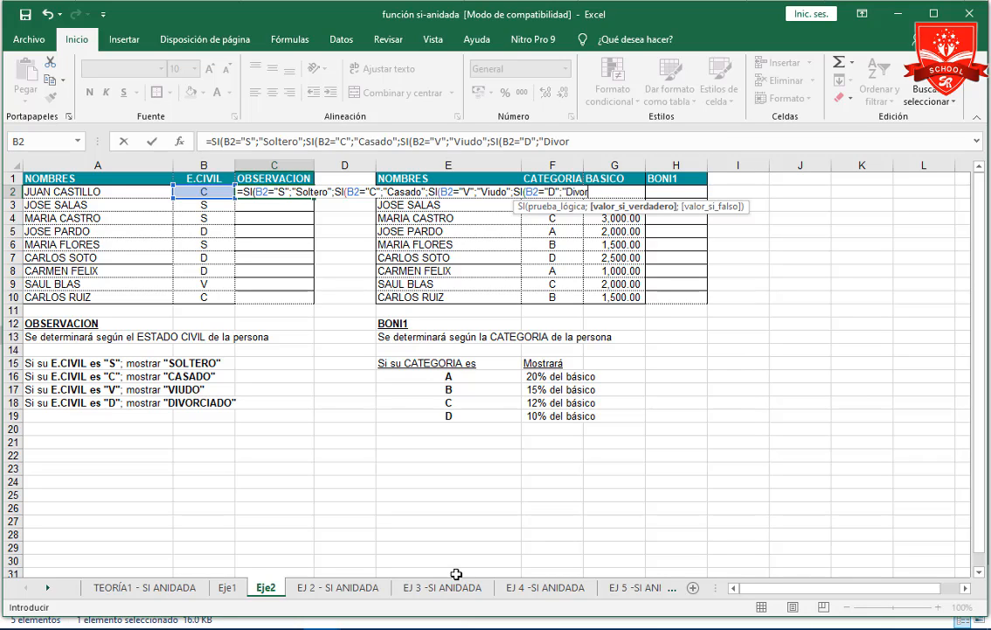
{"action": "type", "text": "ciado\"))))"}
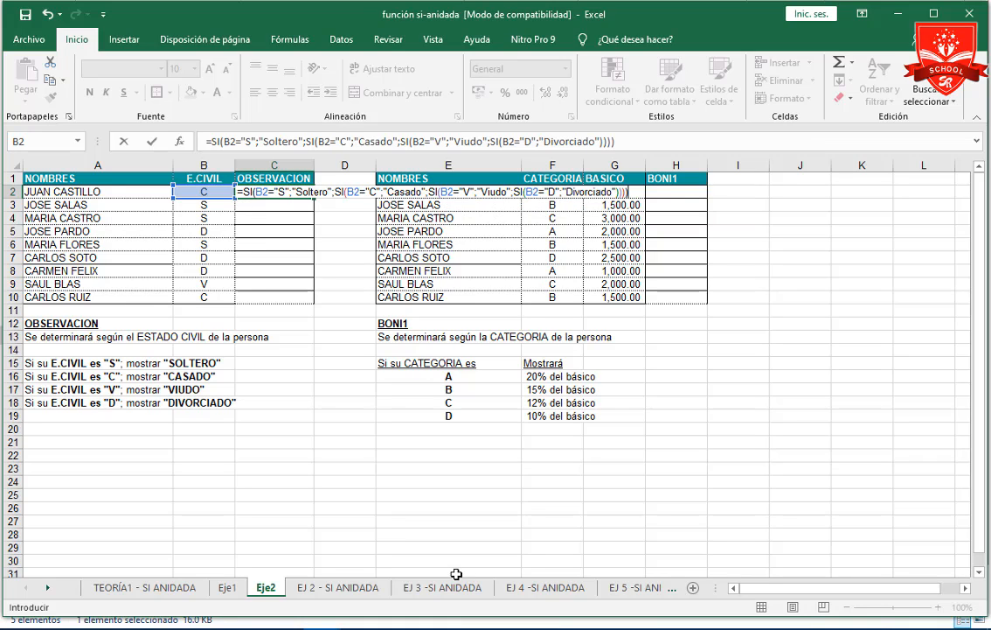
Give the fourth SI in C2 the true value "Divorciado", close all four functions and enter the formula.
{"action": "key", "text": "Return"}
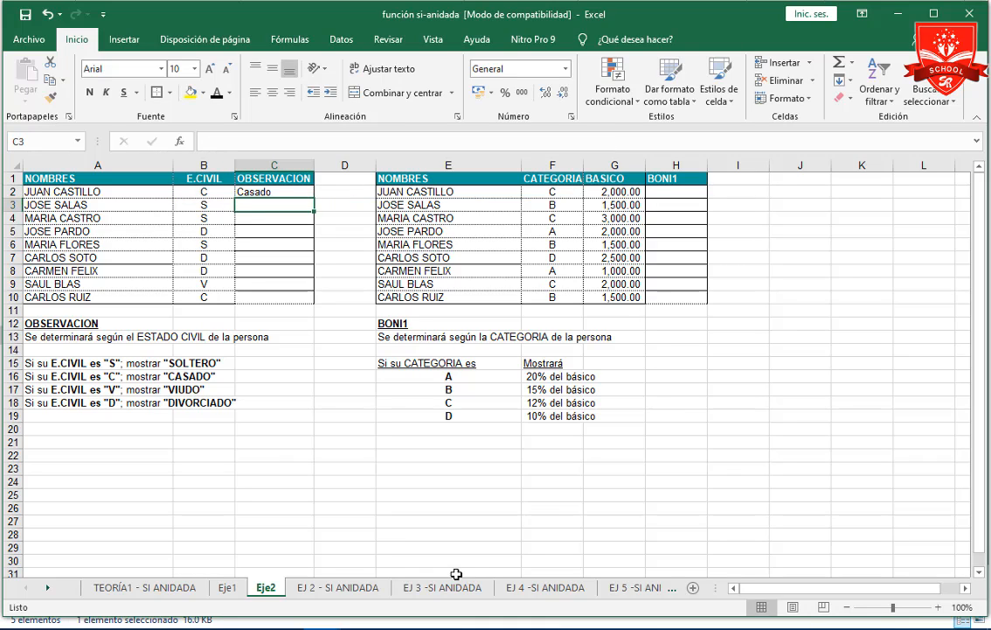
Test the C2 formula by setting the marital status in B2 to d and then to v.
{"action": "left_click", "coordinate": [203, 192]}
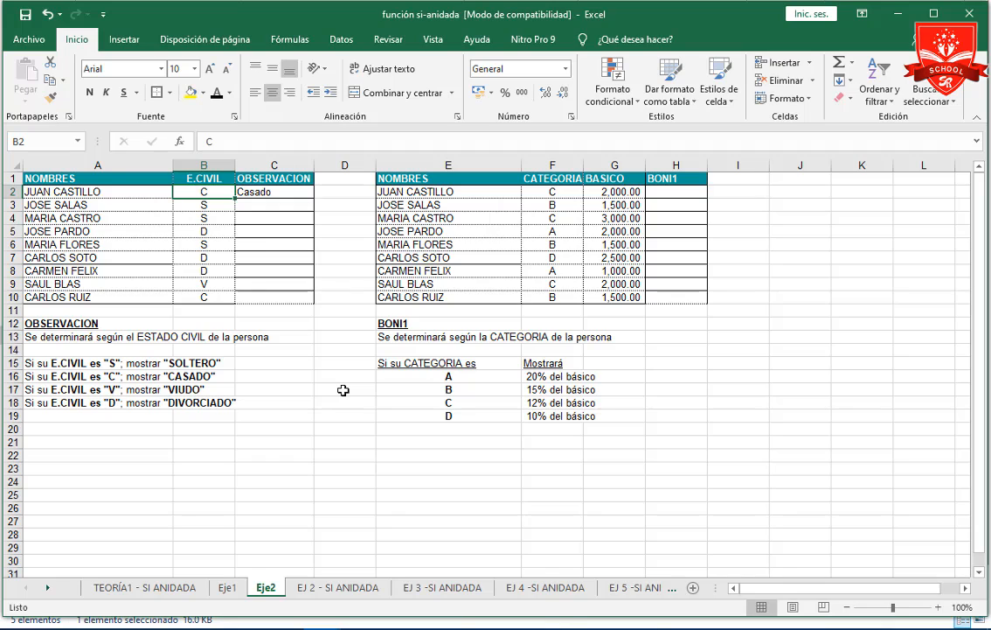
{"action": "type", "text": "d"}
{"action": "key", "text": "Return"}
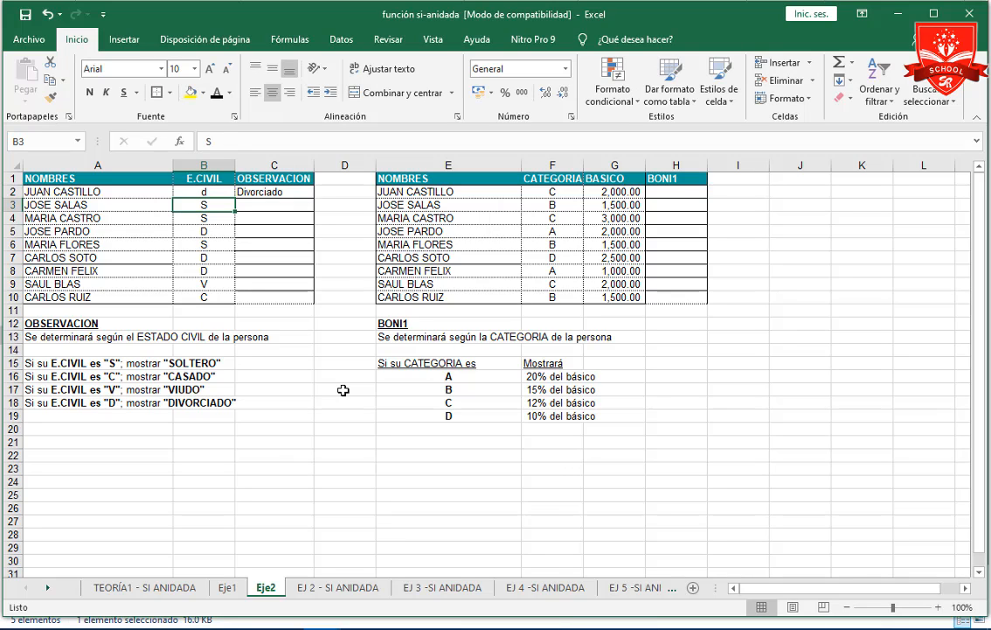
{"action": "key", "text": "Up"}
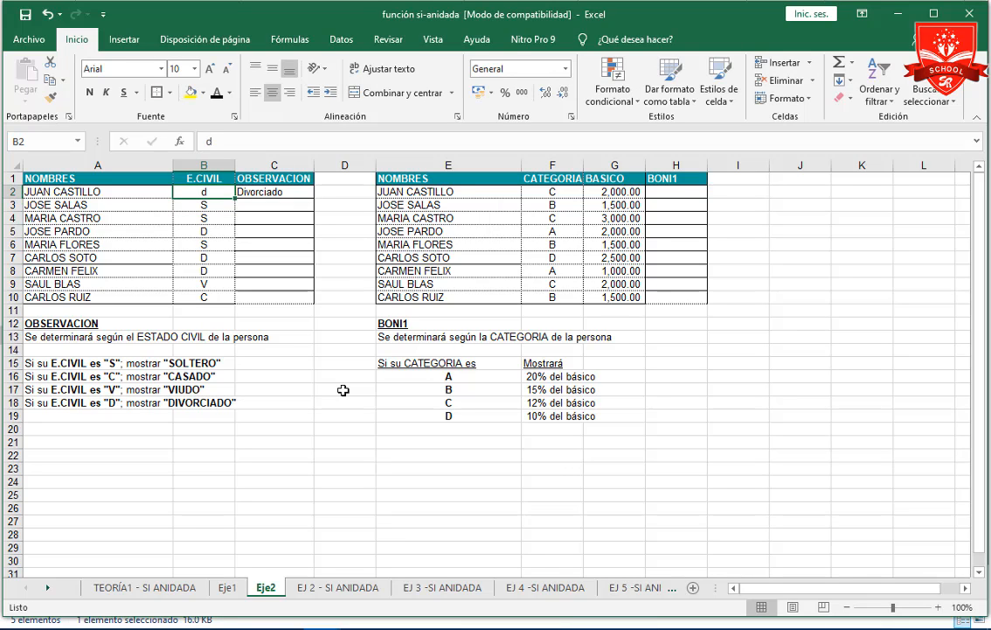
{"action": "type", "text": "v"}
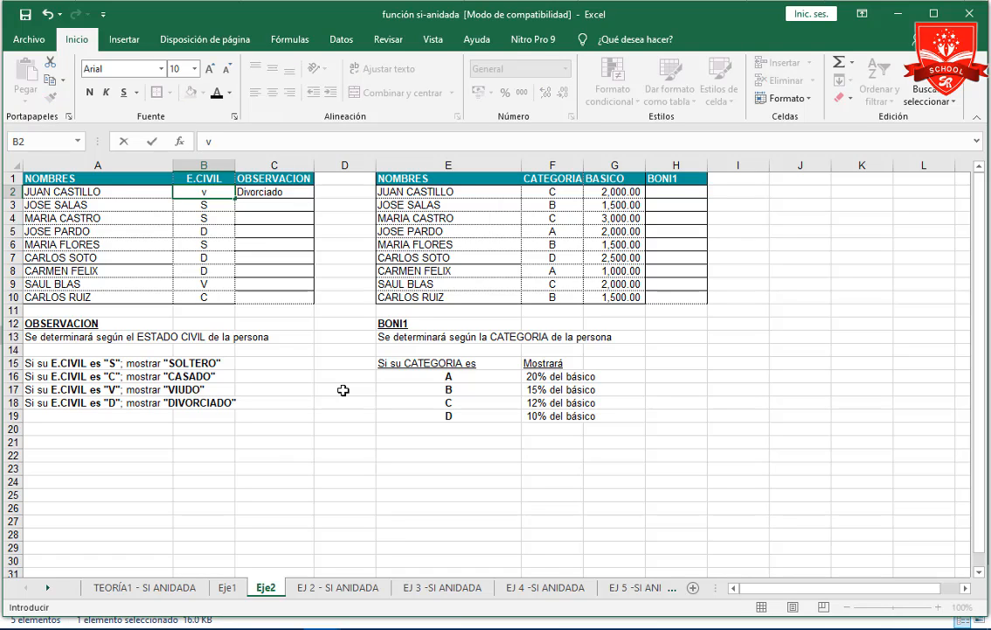
{"action": "key", "text": "Return"}
{"action": "key", "text": "Up"}
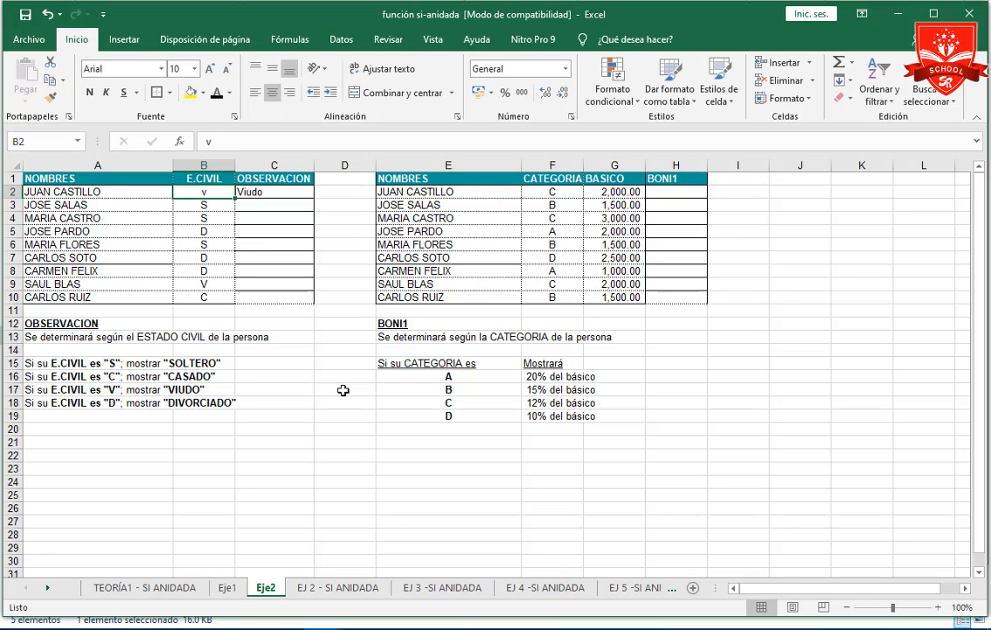
Test the C2 formula with s in B2, set B2 to c and return to C2.
{"action": "type", "text": "s"}
{"action": "key", "text": "Up"}
{"action": "type", "text": "c"}
{"action": "key", "text": "Return"}
{"action": "key", "text": "Up"}
{"action": "key", "text": "Right"}
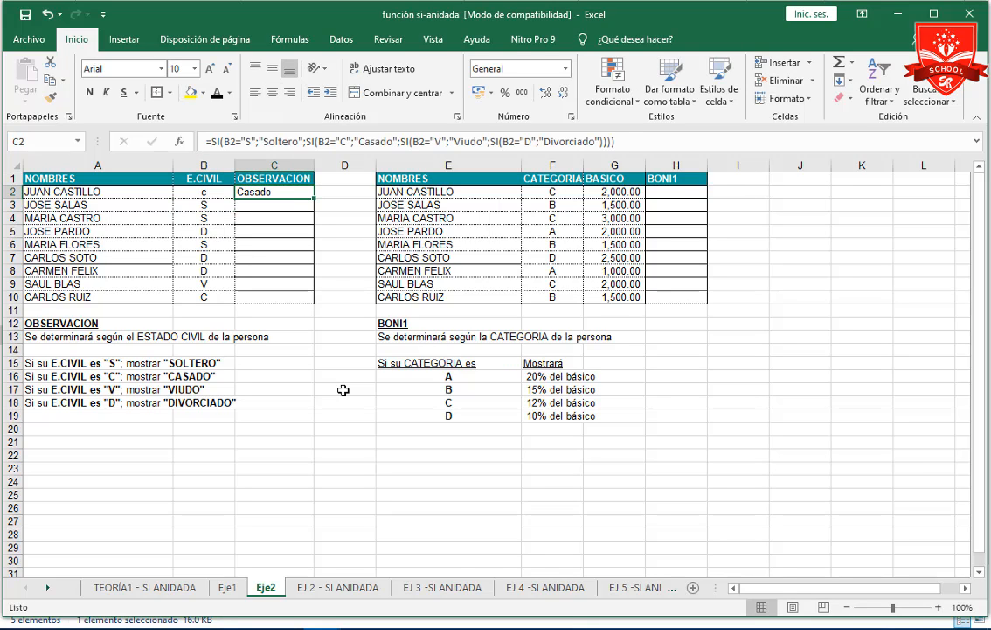
Examine each of the four nested SI functions in the C2 formula, keeping the formula as it is.
{"action": "left_click", "coordinate": [609, 140]}
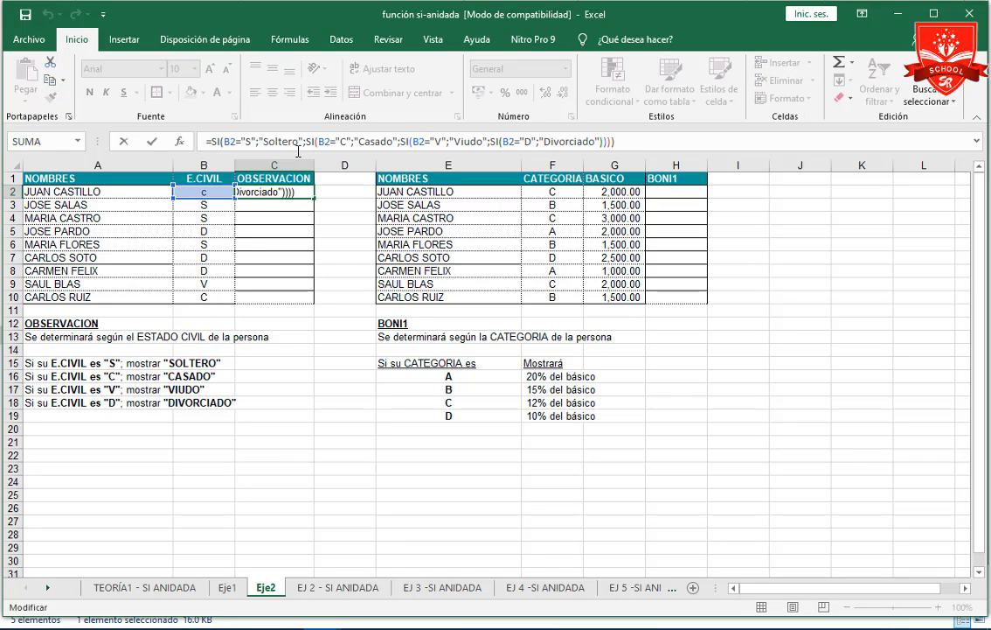
{"action": "left_click", "coordinate": [213, 141]}
{"action": "left_click", "coordinate": [306, 141]}
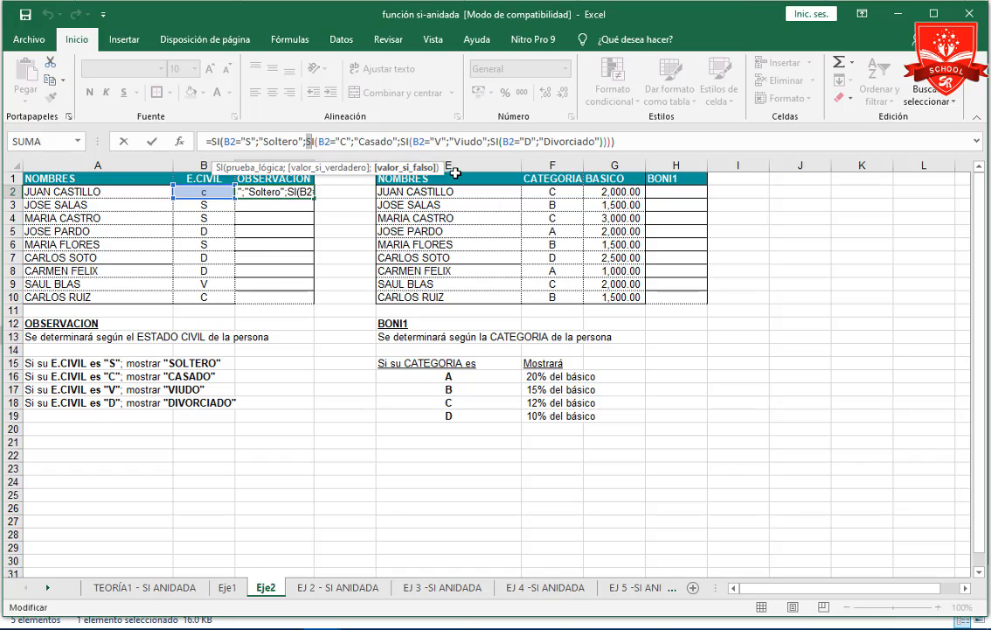
{"action": "left_click", "coordinate": [401, 141]}
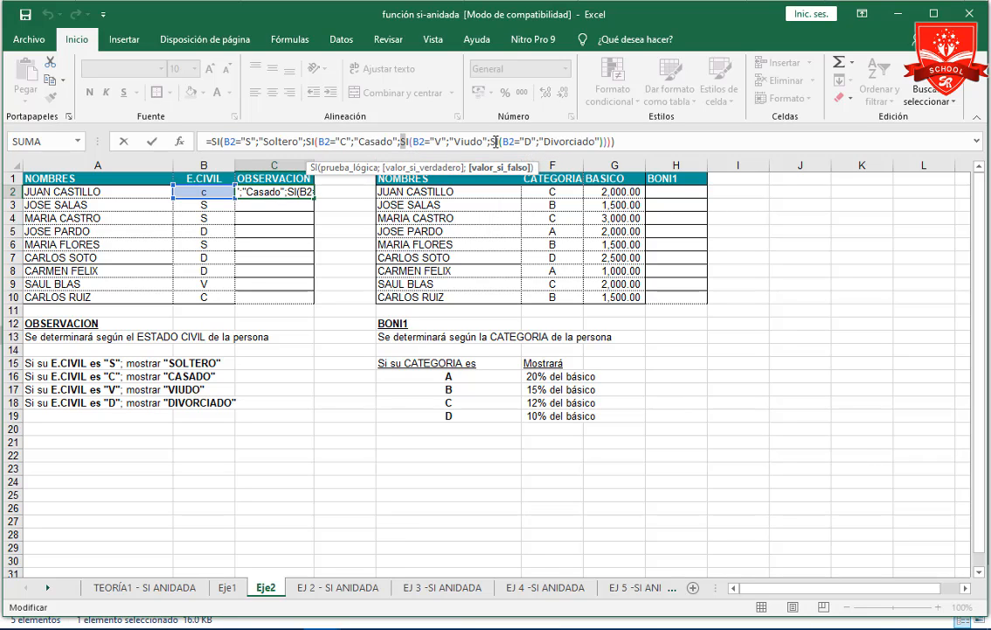
{"action": "left_click", "coordinate": [493, 141]}
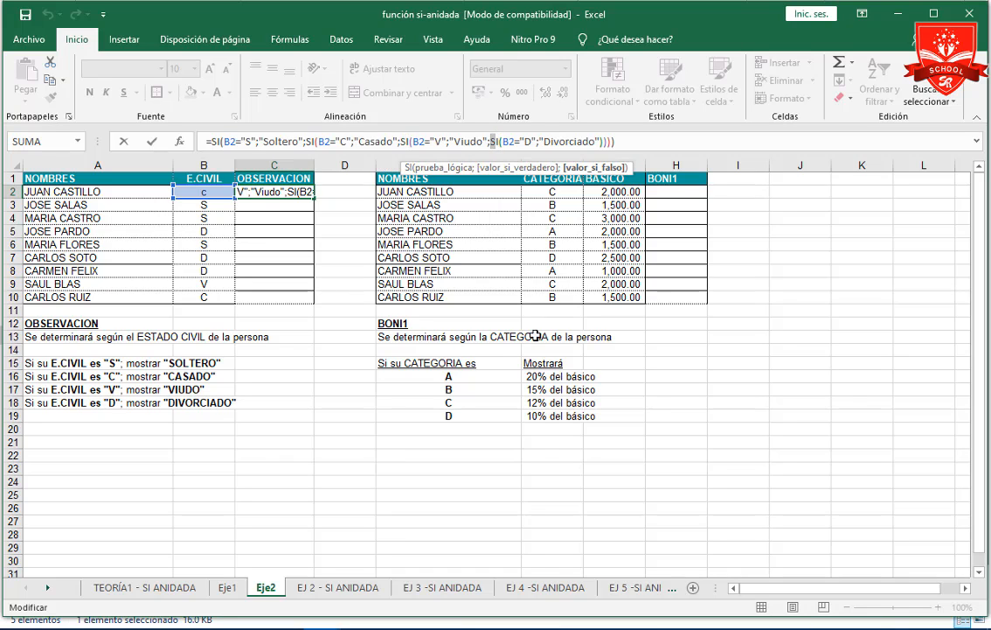
{"action": "key", "text": "ctrl+Return"}
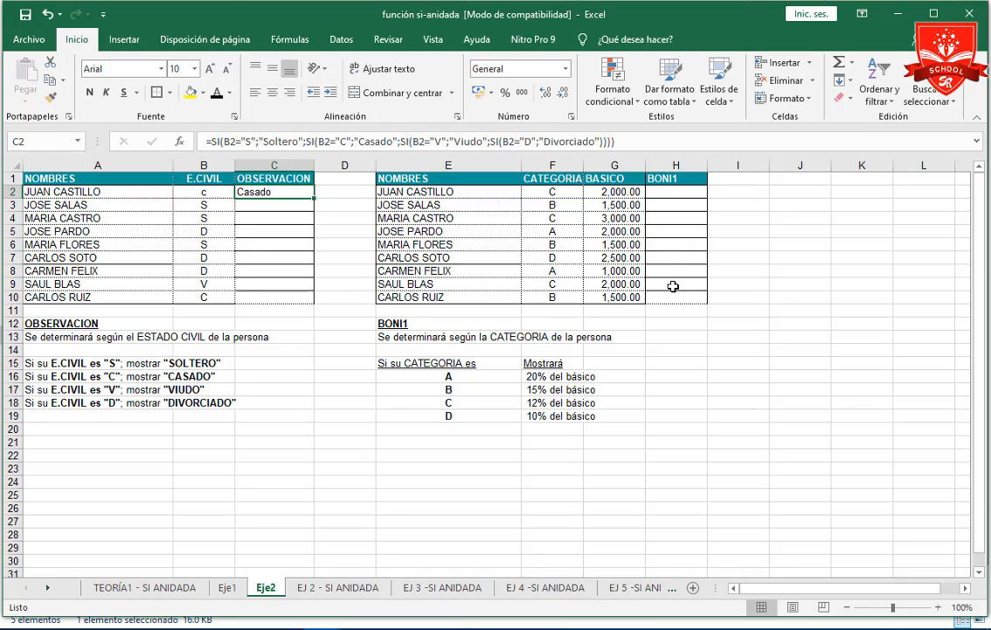
{"action": "left_click", "coordinate": [680, 196]}
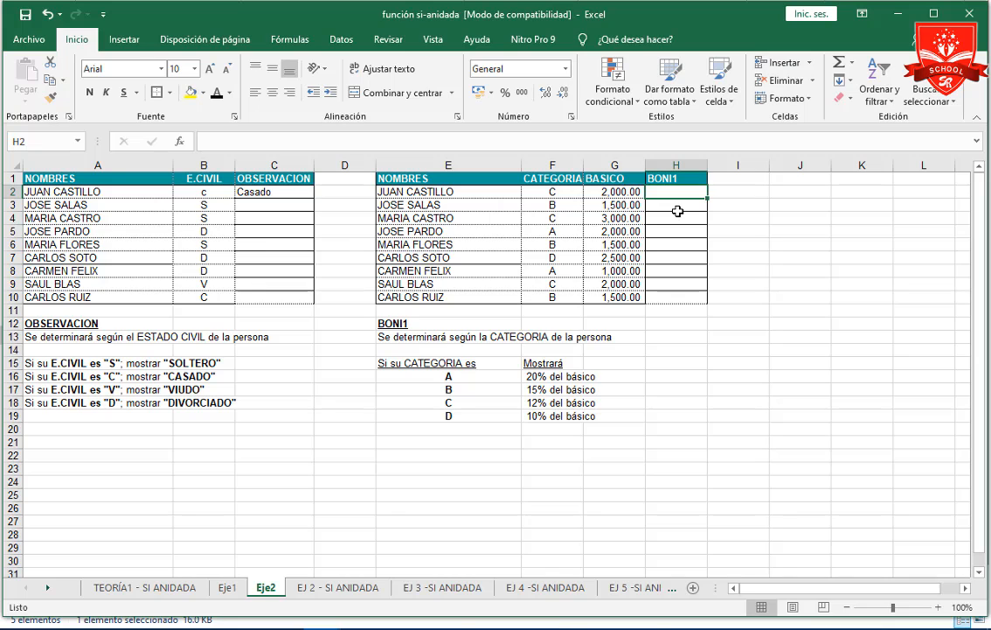
{"action": "left_click", "coordinate": [227, 586]}
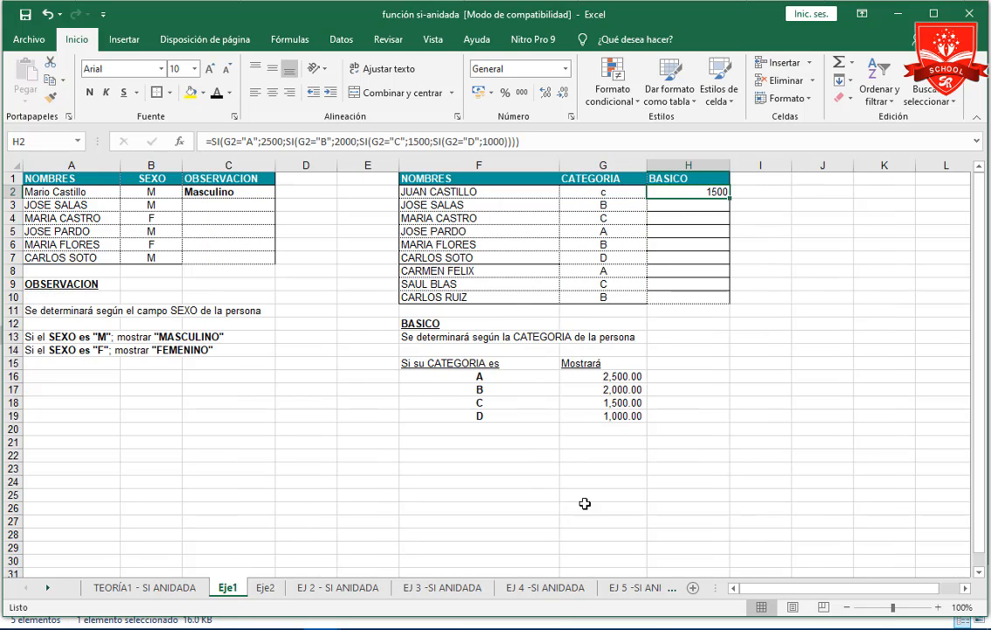
{"action": "left_click", "coordinate": [264, 588]}
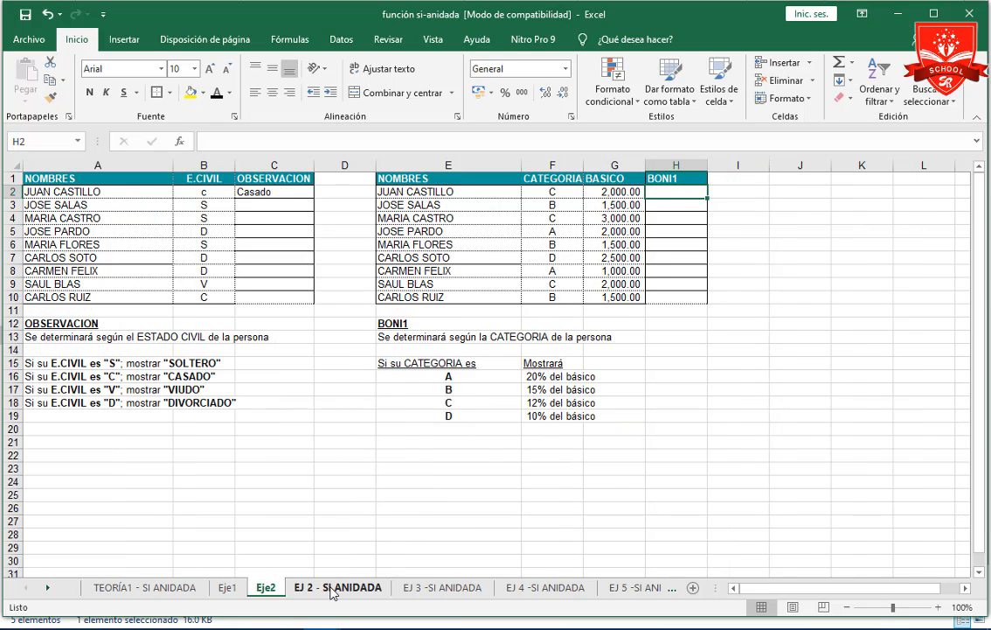
Open the EJ 2 - SI ANIDADA sheet and review its sport rules by height and the ALTURA column.
{"action": "left_click", "coordinate": [332, 591]}
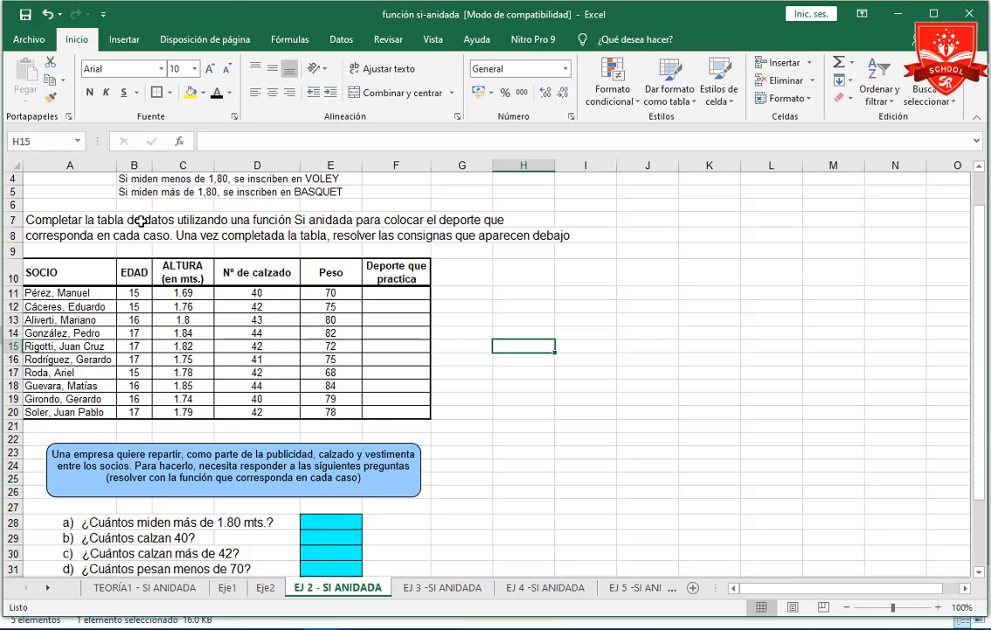
{"action": "scroll", "coordinate": [238, 224], "scroll_direction": "up", "scroll_amount": 1}
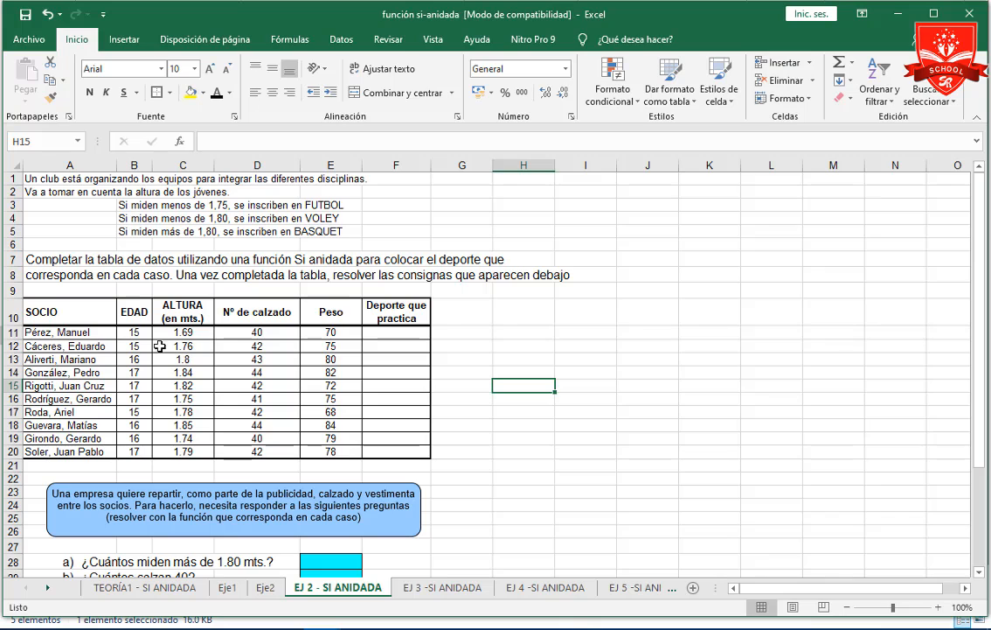
{"action": "left_click_drag", "start_coordinate": [184, 332], "coordinate": [186, 451]}
{"action": "left_click", "coordinate": [151, 214]}
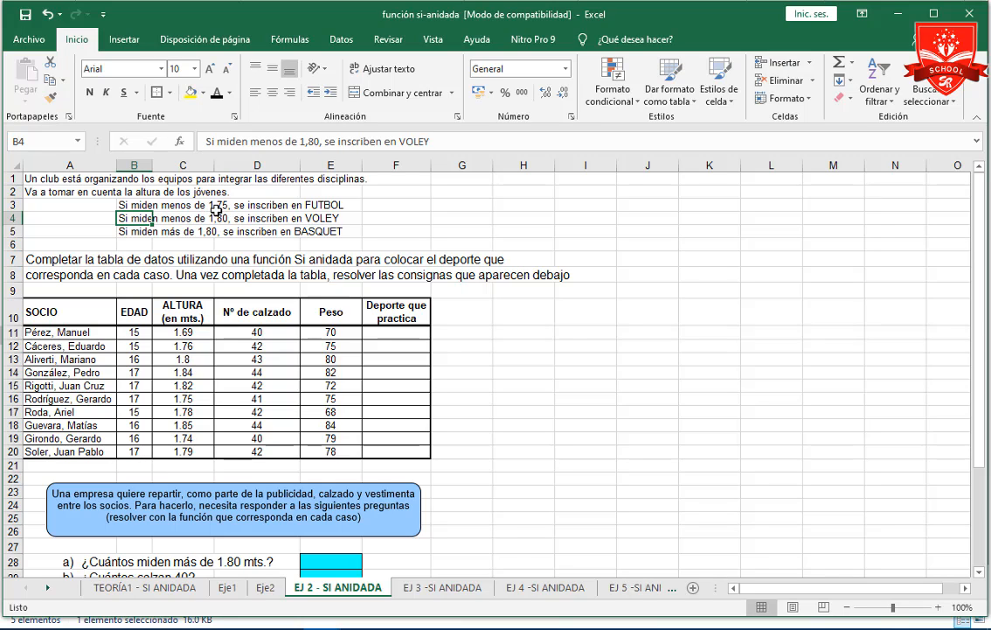
Start an SI formula in F11, under Deporte que practica, with the height in C11 as the tested cell.
{"action": "left_click", "coordinate": [400, 334]}
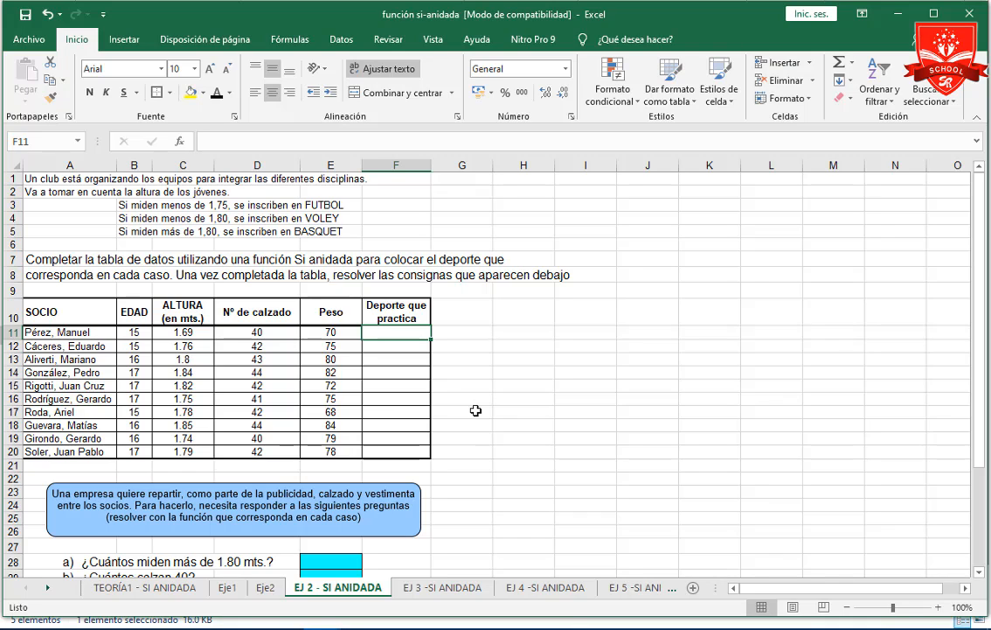
{"action": "type", "text": "="}
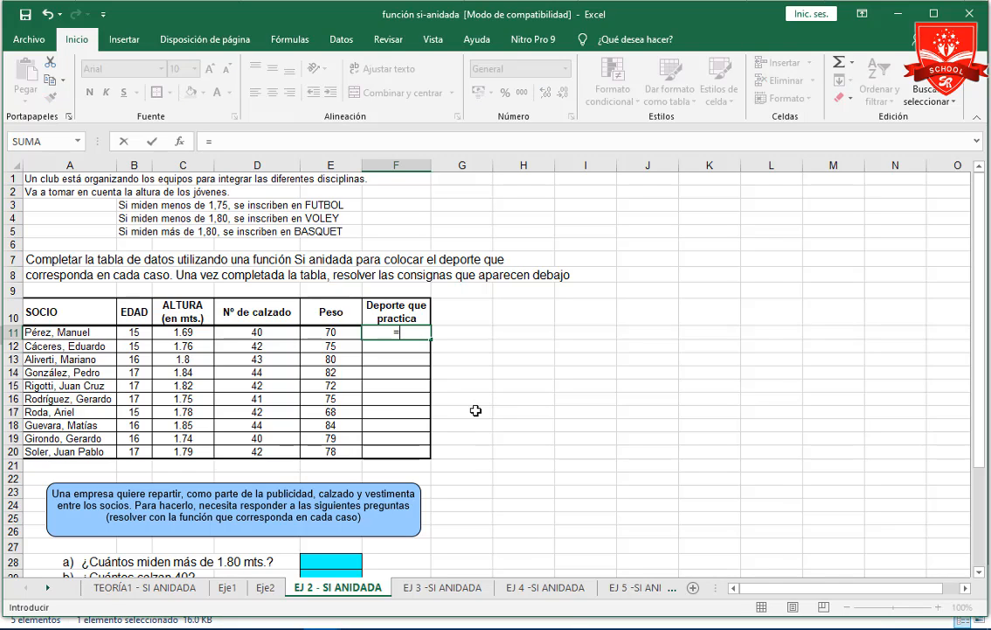
{"action": "type", "text": "si"}
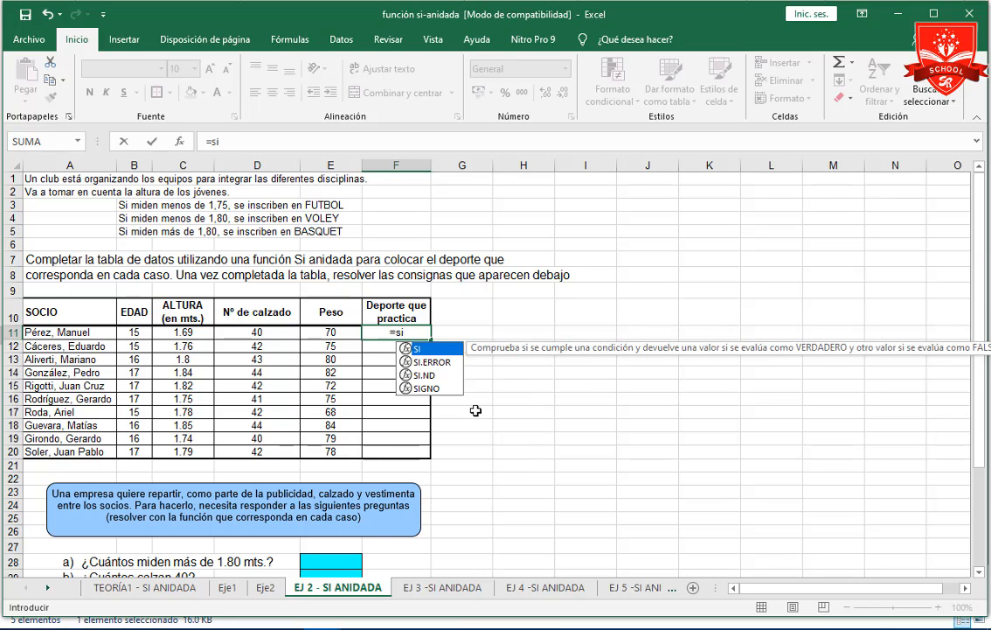
{"action": "key", "text": "Tab"}
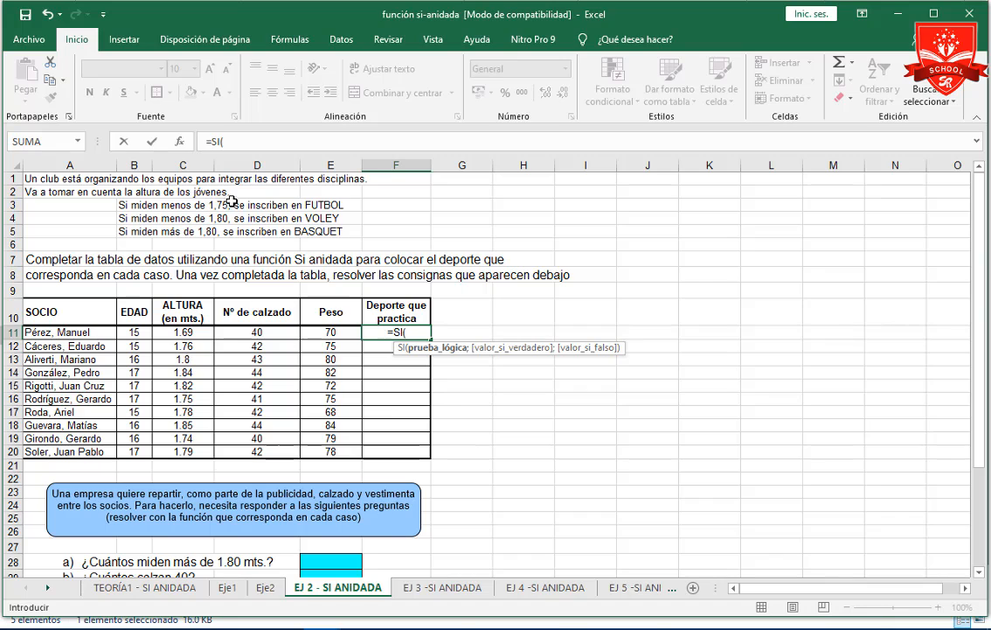
{"action": "left_click", "coordinate": [198, 336]}
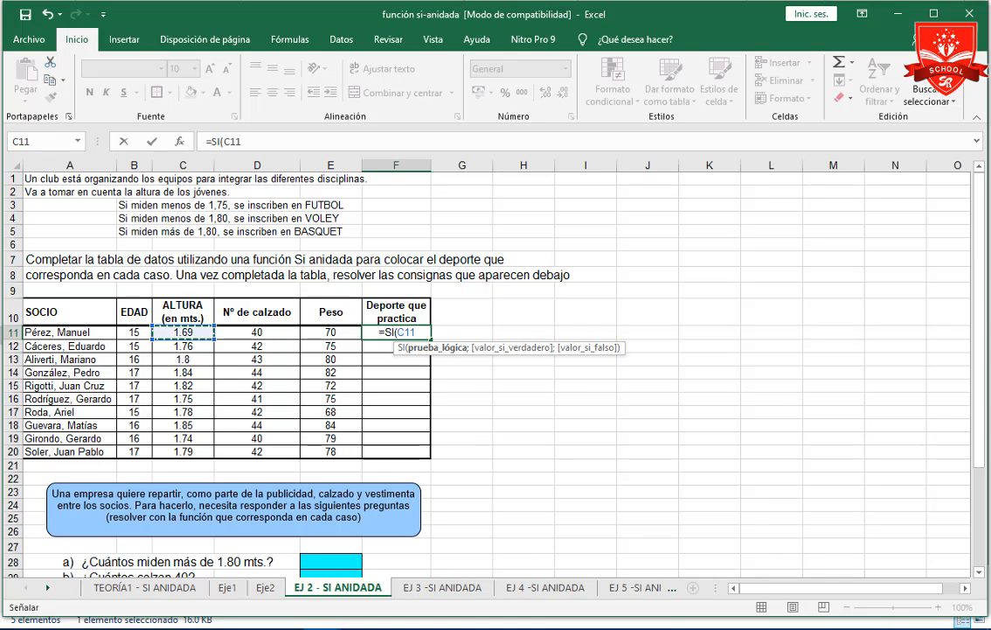
Complete the logical test of the F11 formula as C11<=1.75.
{"action": "type", "text": ">"}
{"action": "key", "text": "BackSpace"}
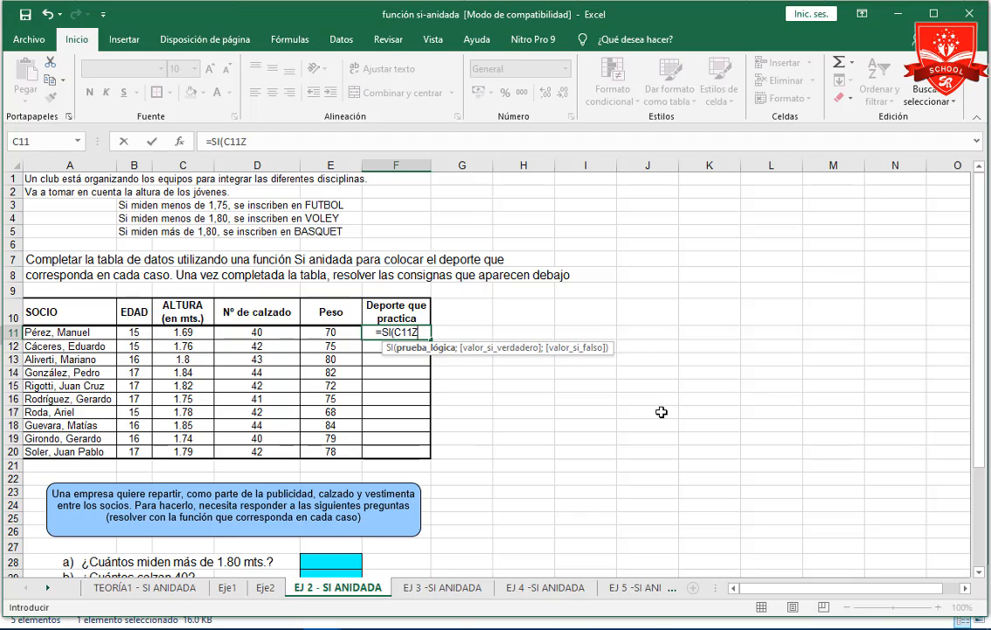
{"action": "type", "text": ">"}
{"action": "key", "text": "BackSpace"}
{"action": "type", "text": "<"}
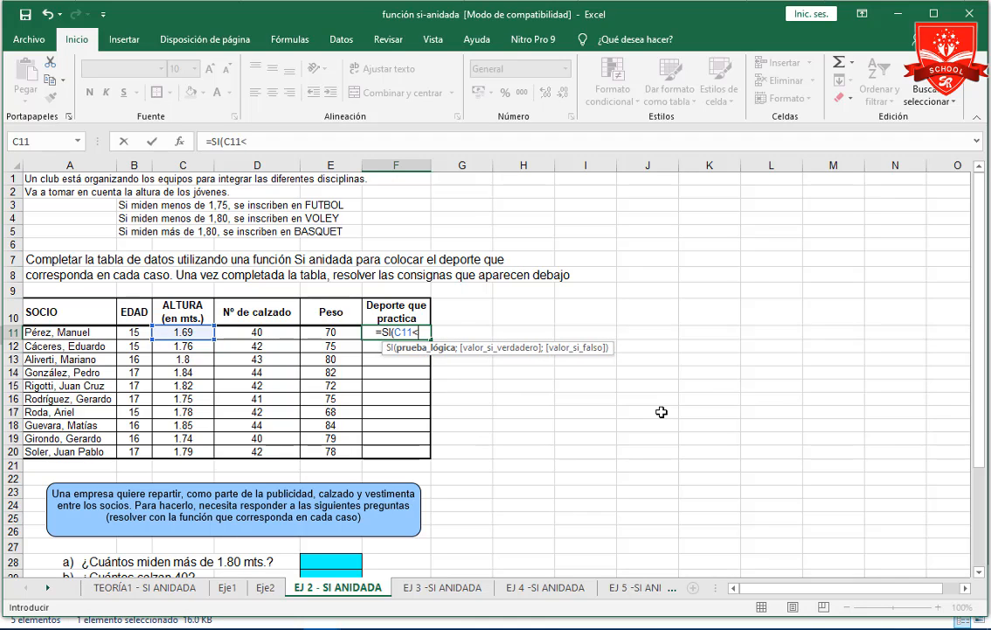
{"action": "type", "text": "="}
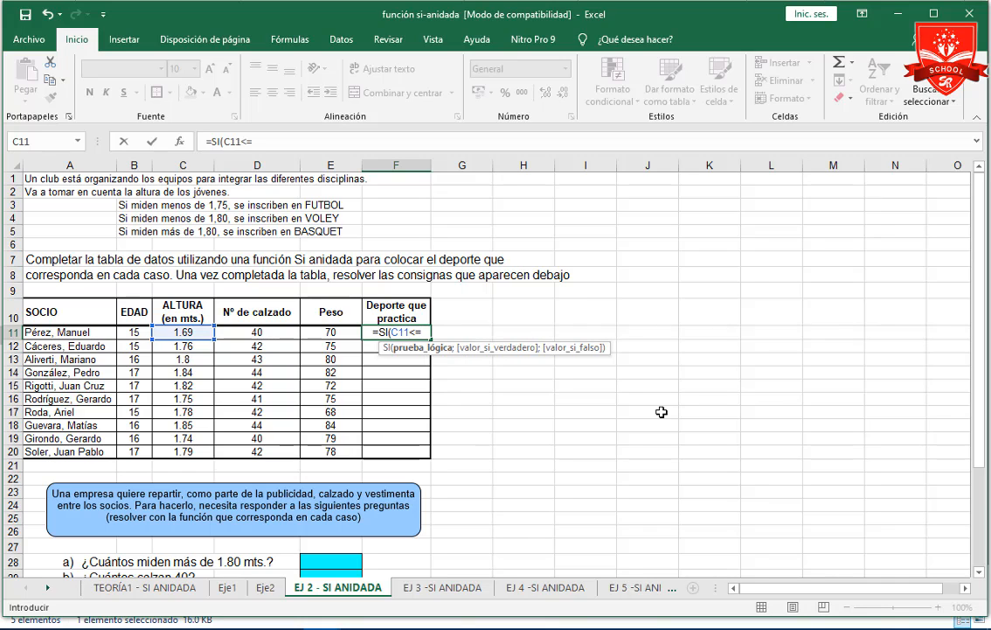
{"action": "type", "text": "1"}
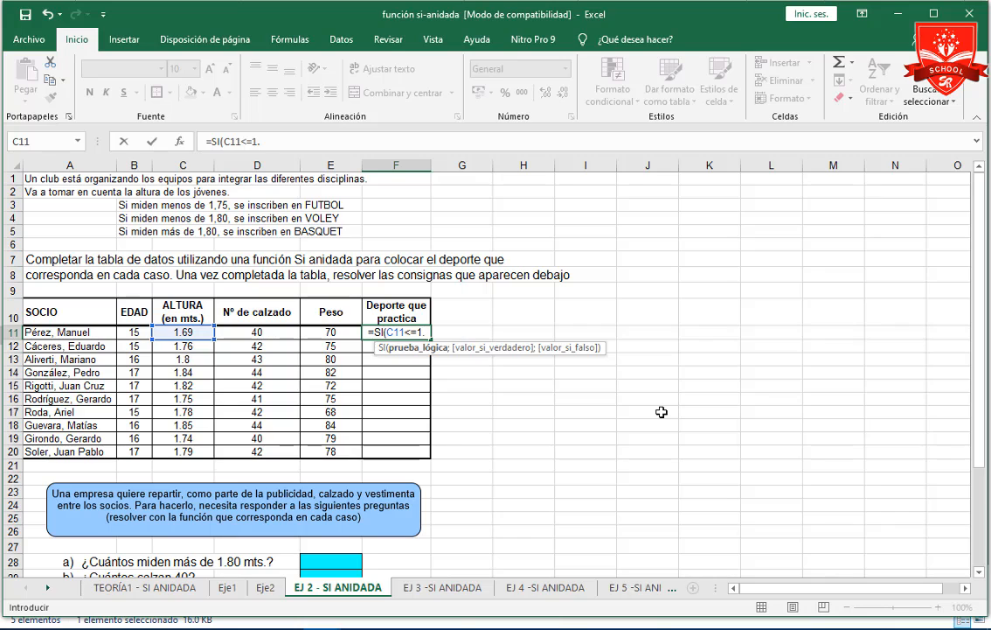
{"action": "type", "text": ".1"}
{"action": "key", "text": "BackSpace"}
{"action": "type", "text": "7"}
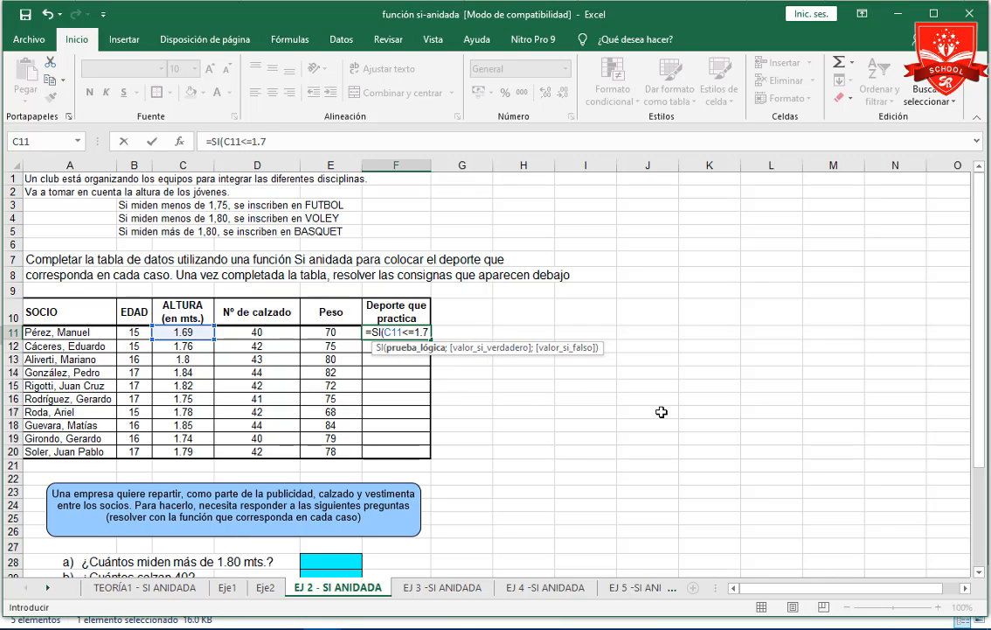
{"action": "type", "text": "5"}
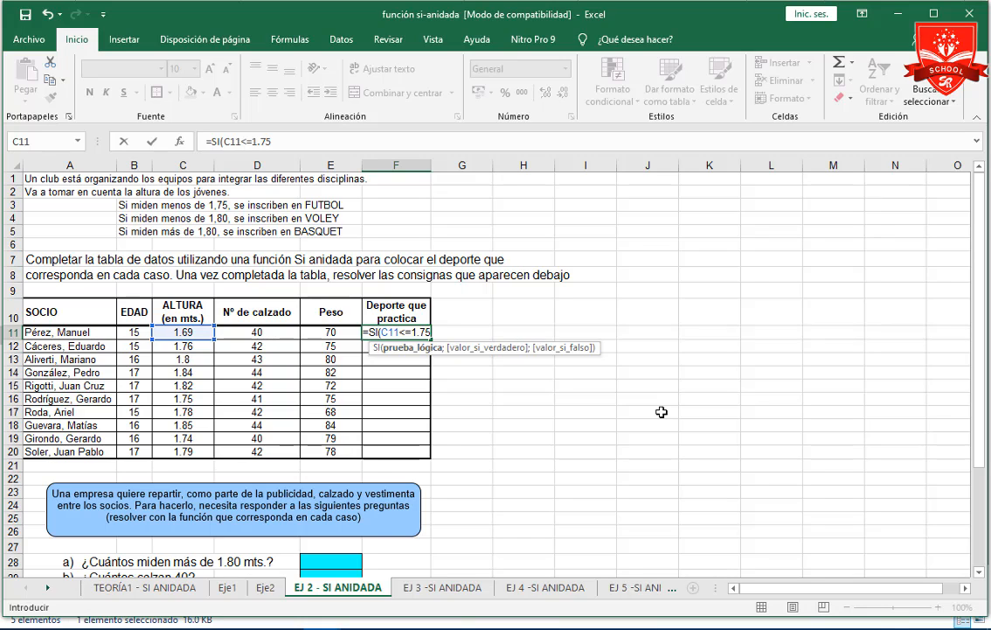
{"action": "type", "text": ";"}
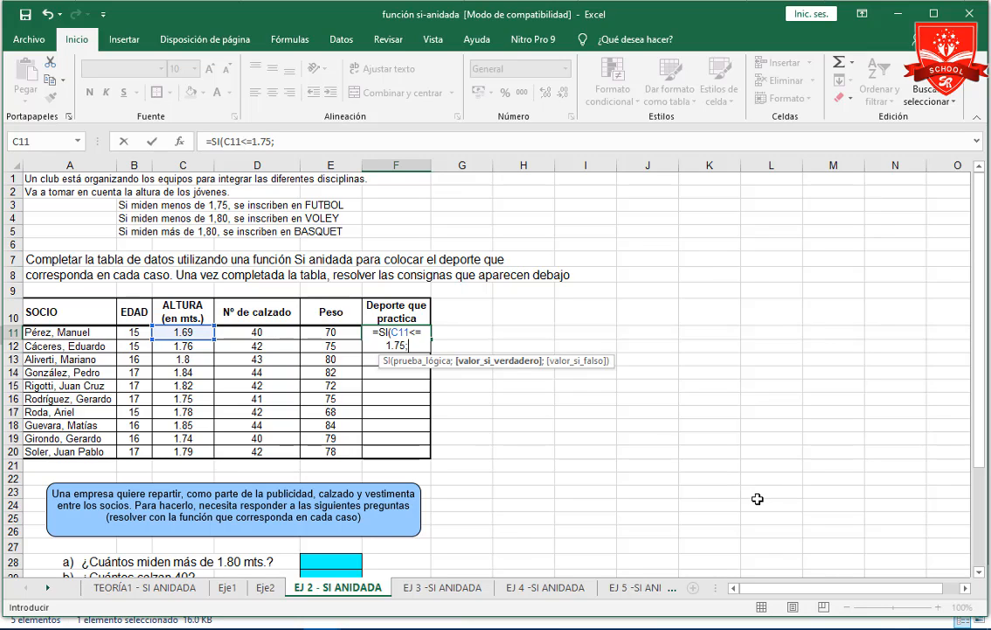
Give the first SI in the F11 formula the true value "Fútbol".
{"action": "type", "text": "\"Fútbol"}
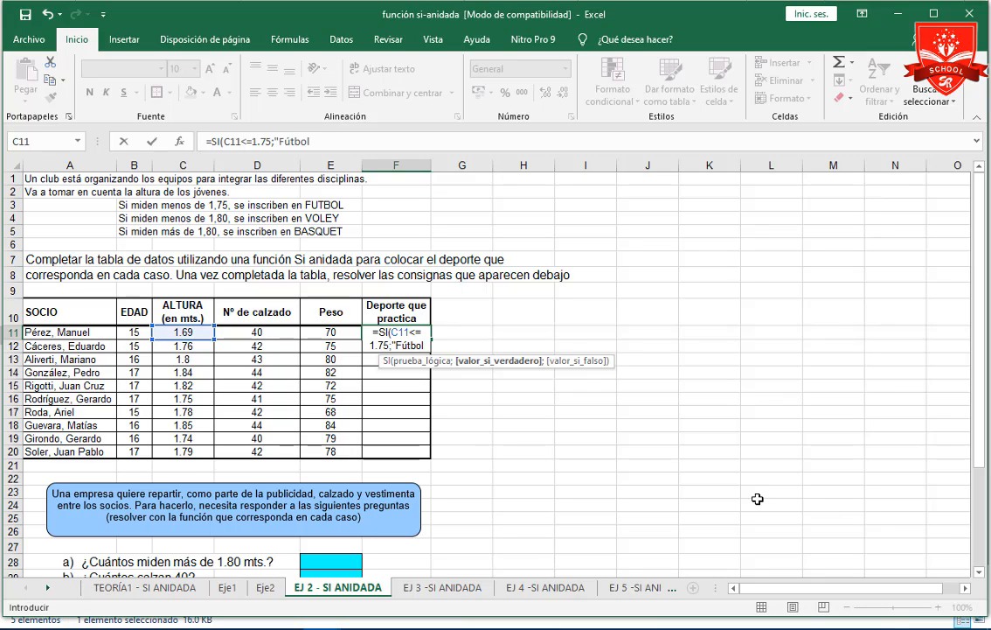
{"action": "type", "text": "\""}
{"action": "type", "text": ";"}
{"action": "type", "text": "si"}
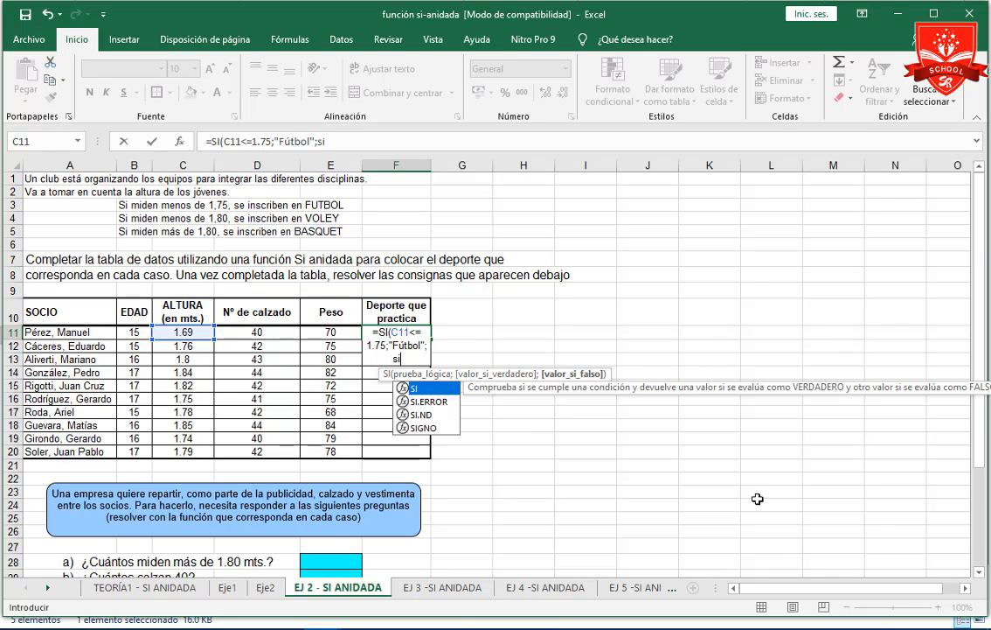
Nest a second SI as the false value in the F11 formula with the condition C11<=1,80.
{"action": "key", "text": "Tab"}
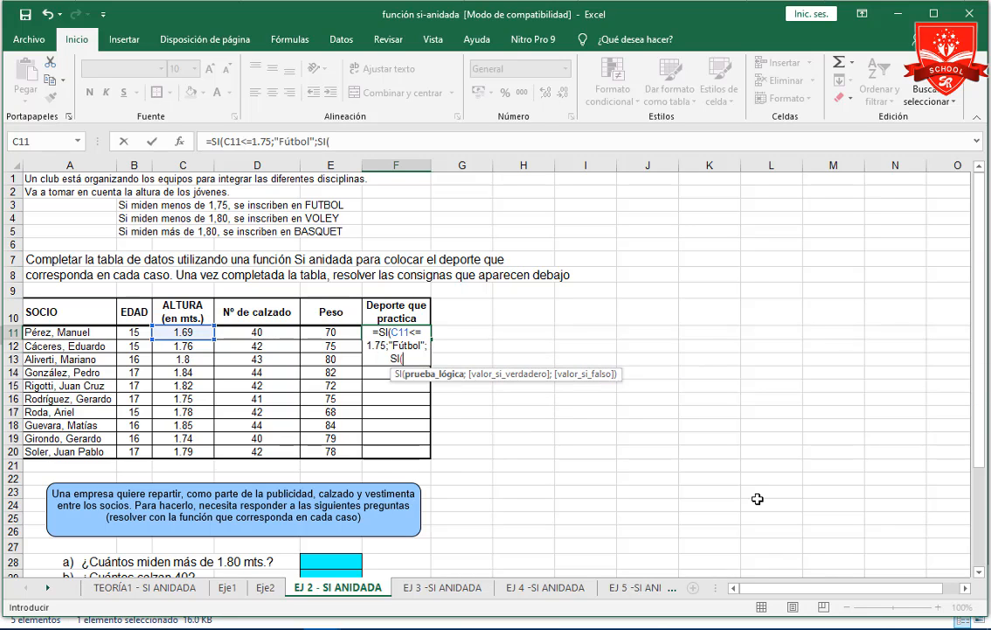
{"action": "left_click", "coordinate": [181, 332]}
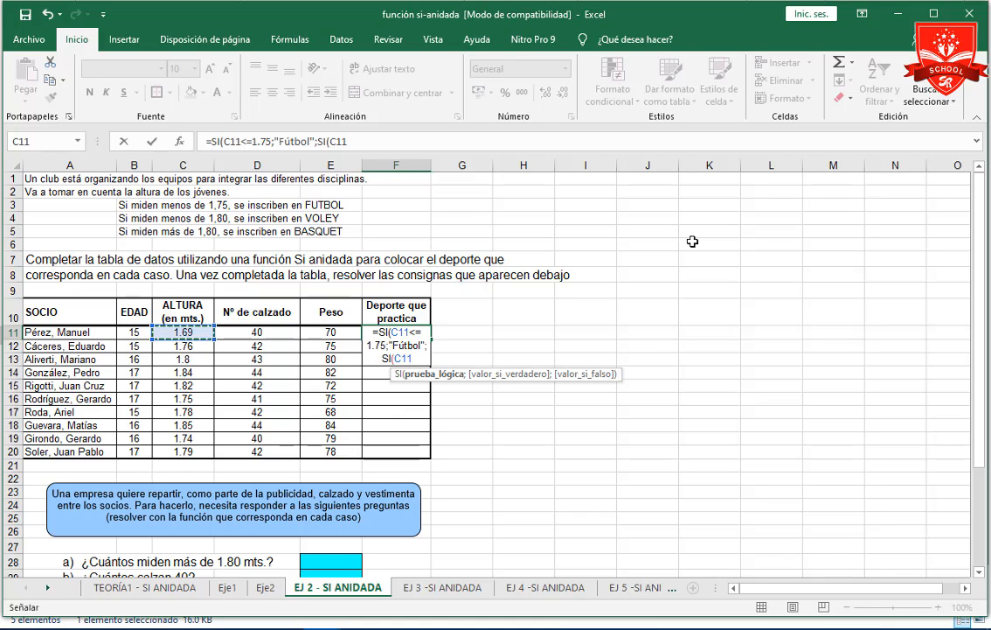
{"action": "type", "text": "<="}
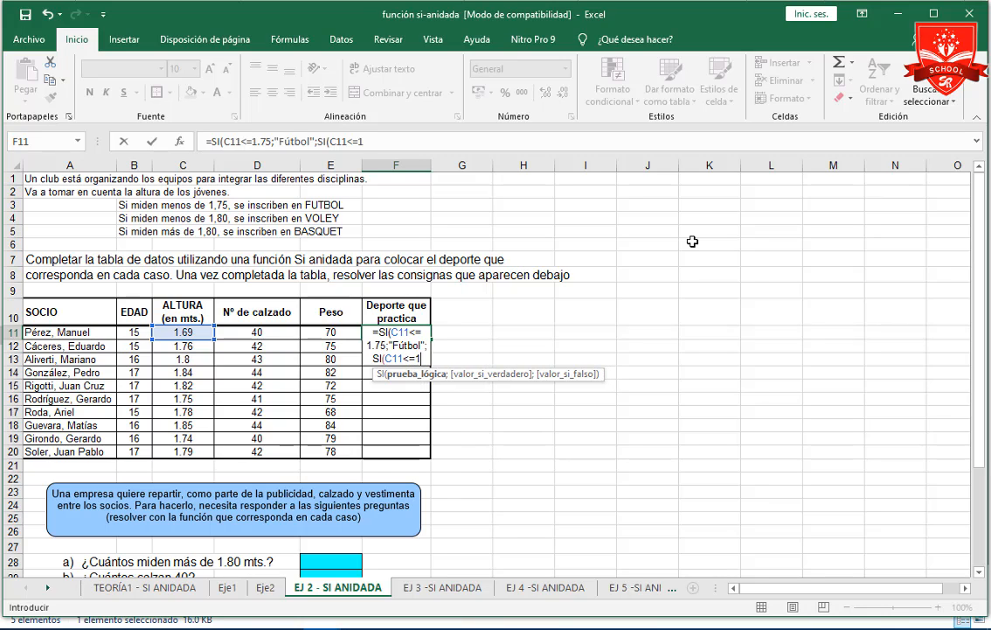
{"action": "type", "text": "1m"}
{"action": "key", "text": "BackSpace"}
{"action": "type", "text": ",80"}
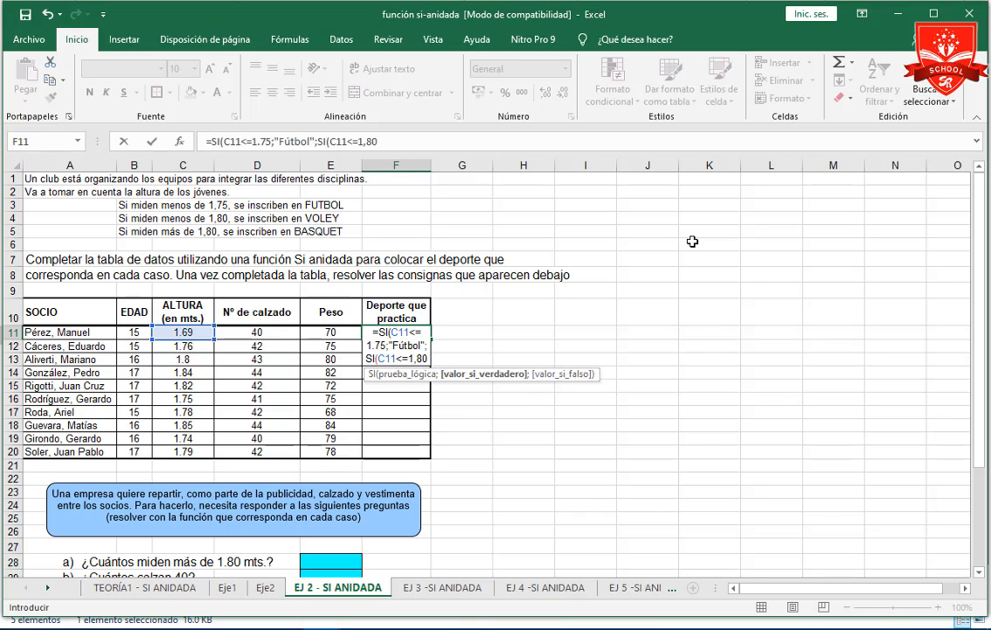
{"action": "type", "text": ";"}
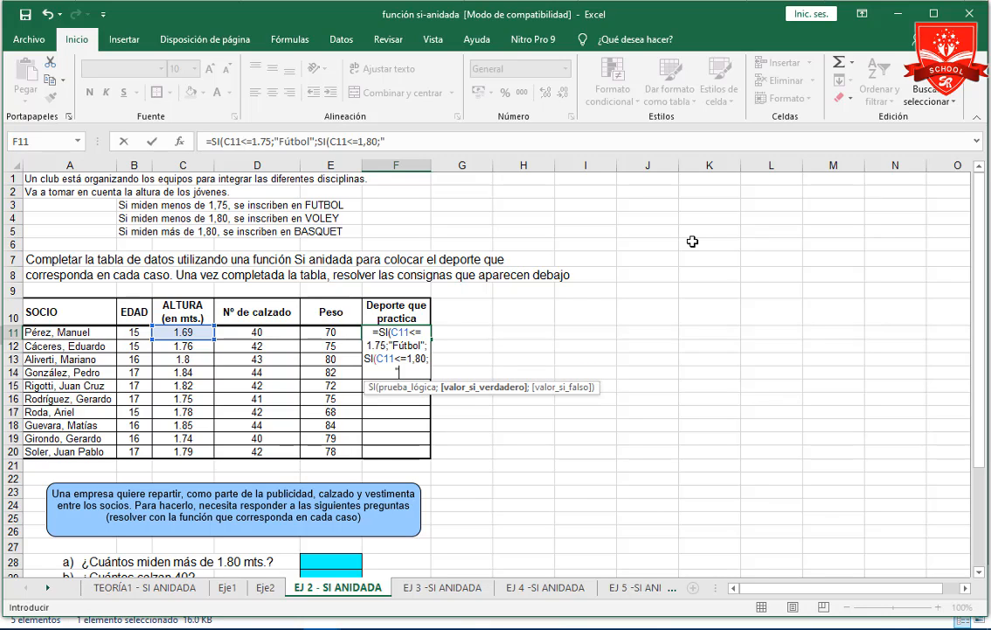
Give the second SI in the F11 formula the true value "Voley".
{"action": "type", "text": "Voley\""}
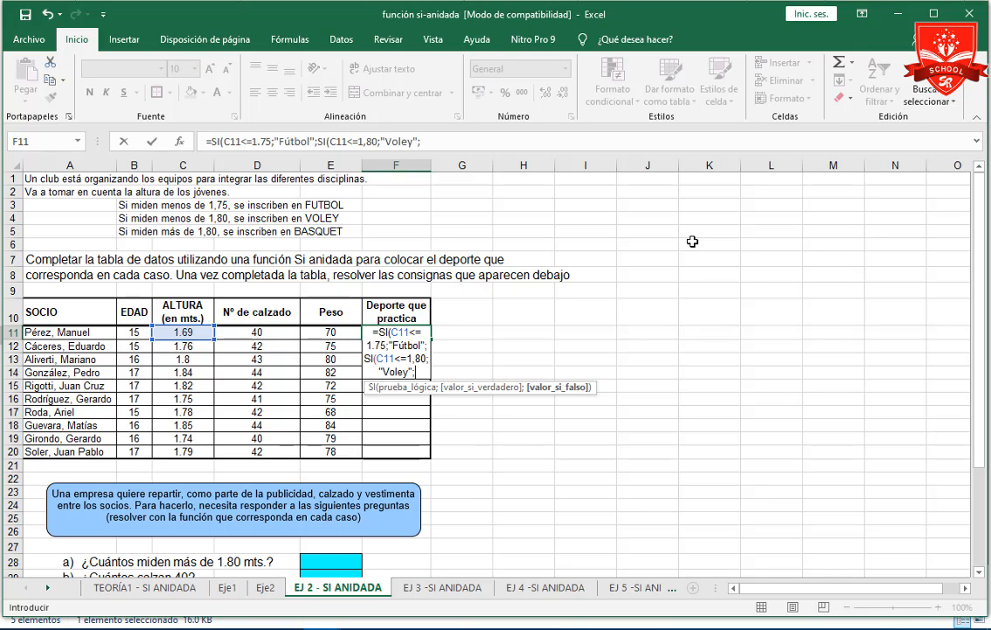
{"action": "type", "text": ";si"}
Try to add a third SI after "Voley" in the F11 formula.
{"action": "key", "text": "Return"}
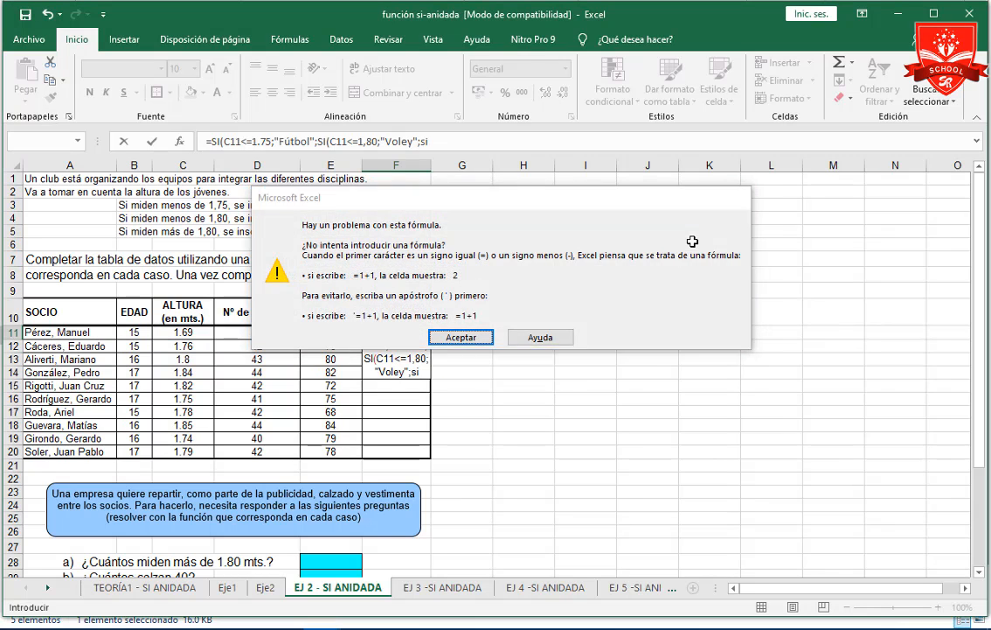
{"action": "key", "text": "Return"}
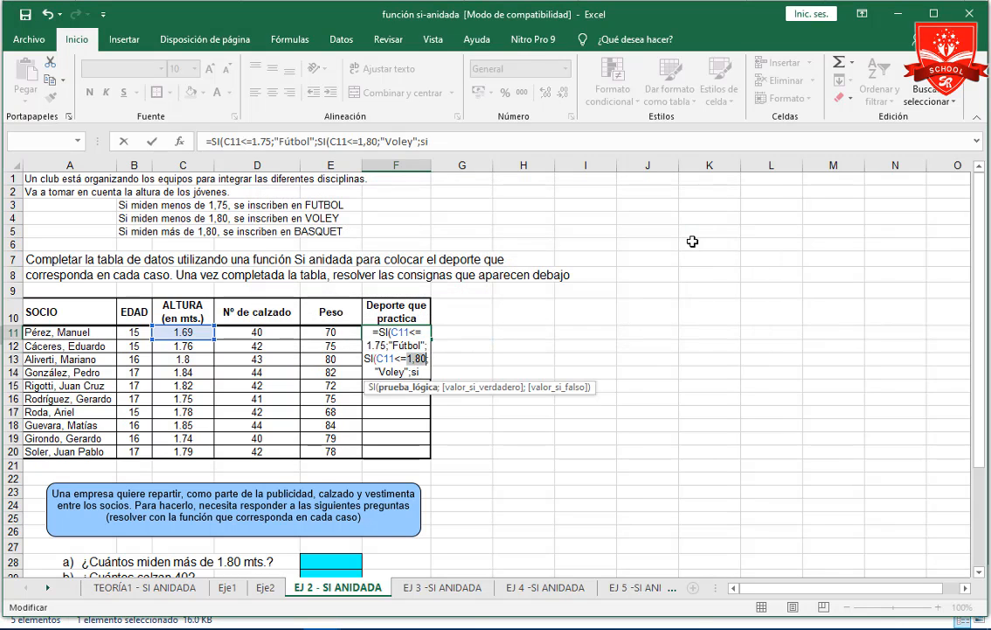
Correct the height limit in the second SI of the F11 formula to 1.80, with a decimal point.
{"action": "left_click", "coordinate": [418, 359]}
{"action": "key", "text": "BackSpace"}
{"action": "type", "text": "."}
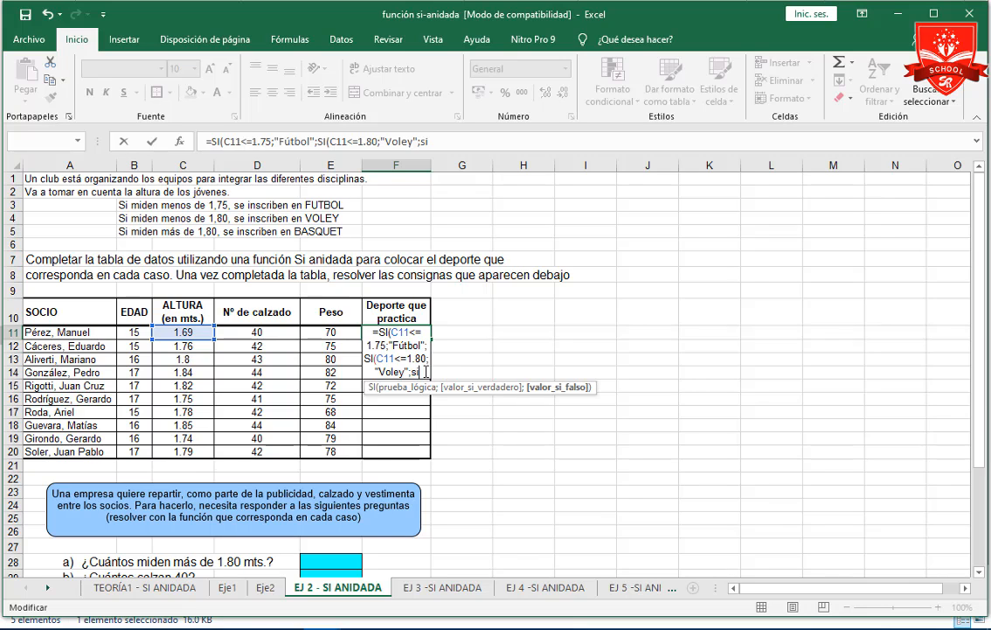
{"action": "key", "text": "Return"}
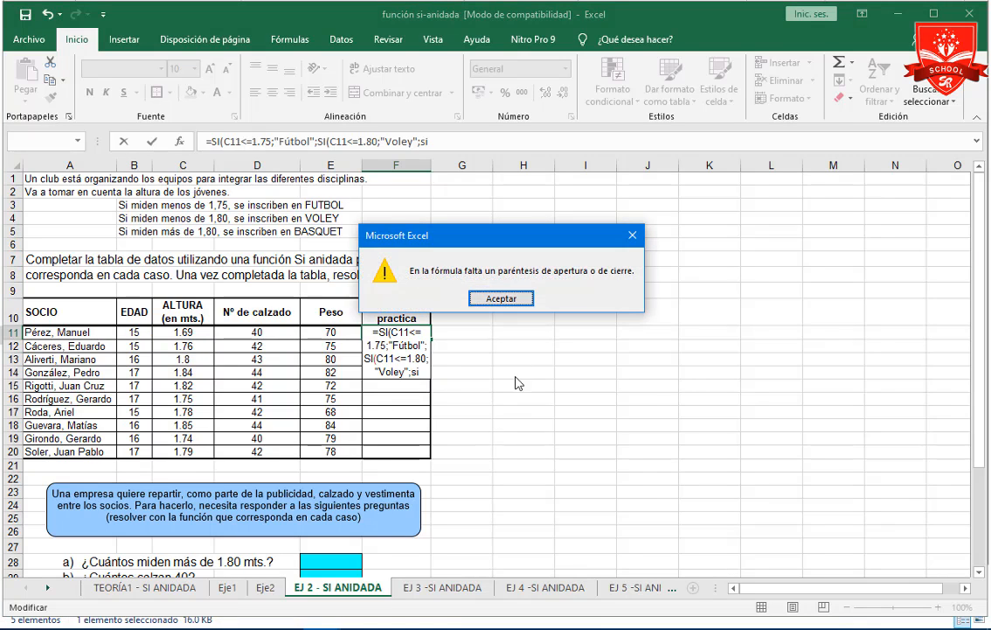
{"action": "left_click", "coordinate": [507, 298]}
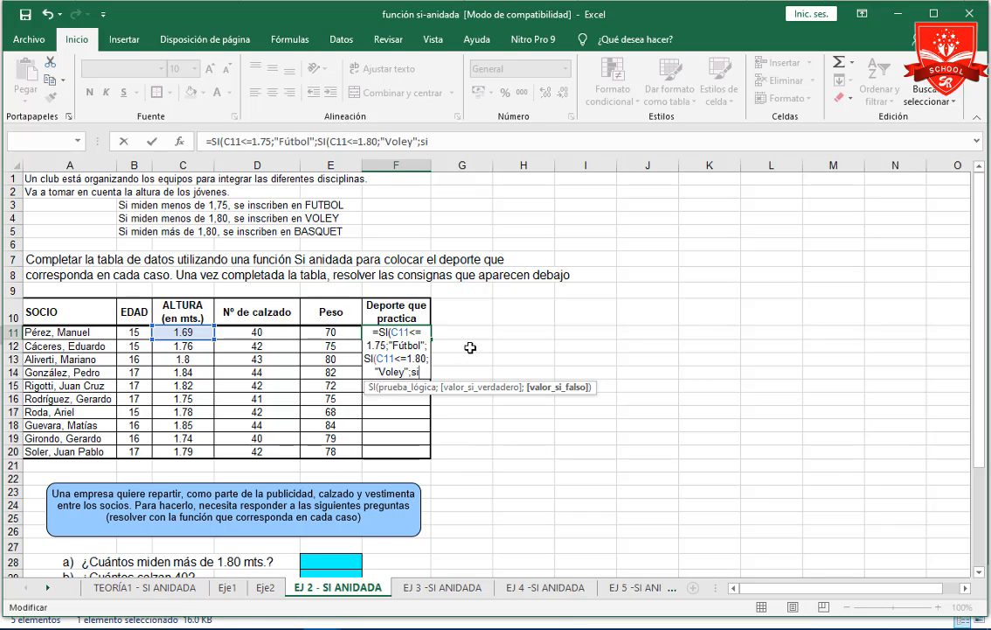
Replace the unfinished ending of the F11 formula with a third nested SI as the false value, testing the height in C11.
{"action": "key", "text": "BackSpace"}
{"action": "key", "text": "BackSpace"}
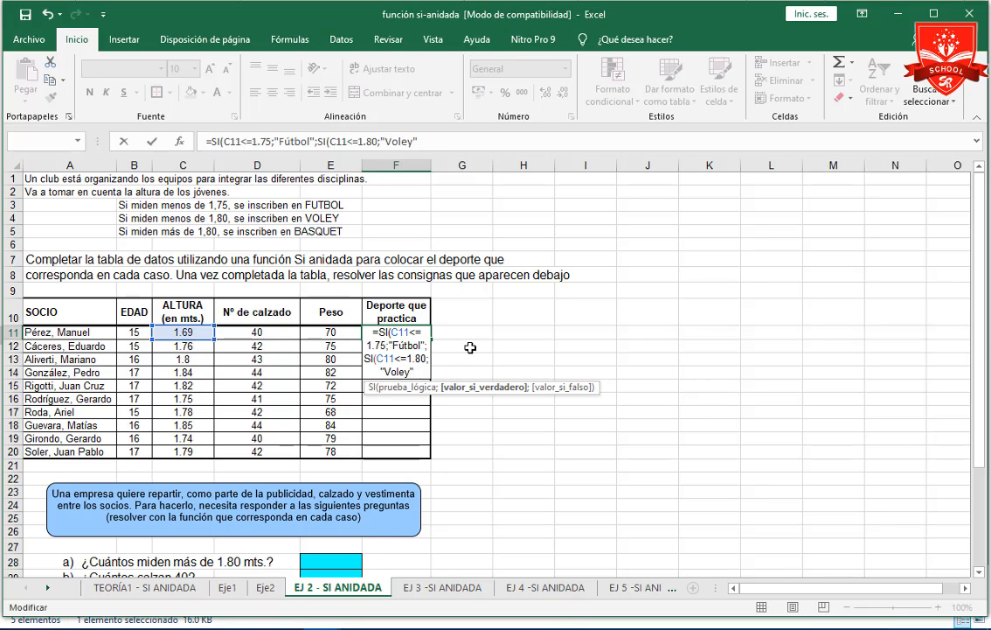
{"action": "type", "text": ";"}
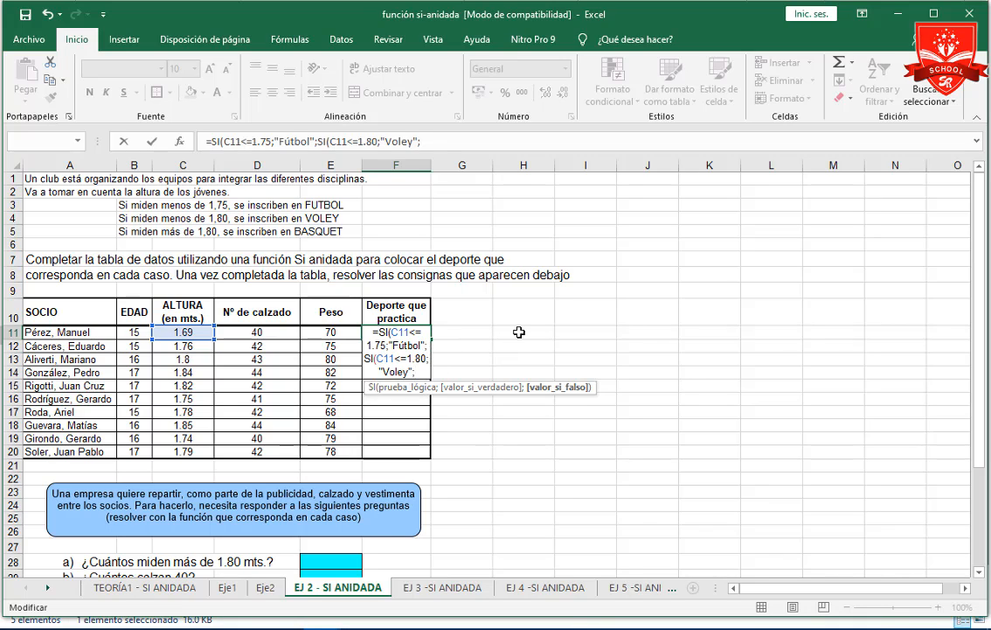
{"action": "type", "text": "si"}
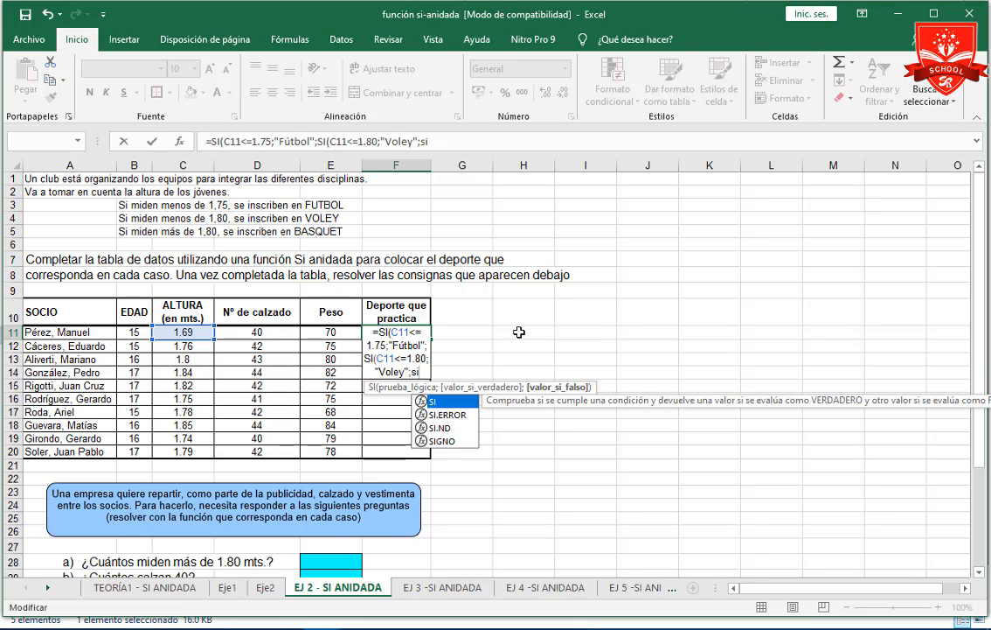
{"action": "key", "text": "Tab"}
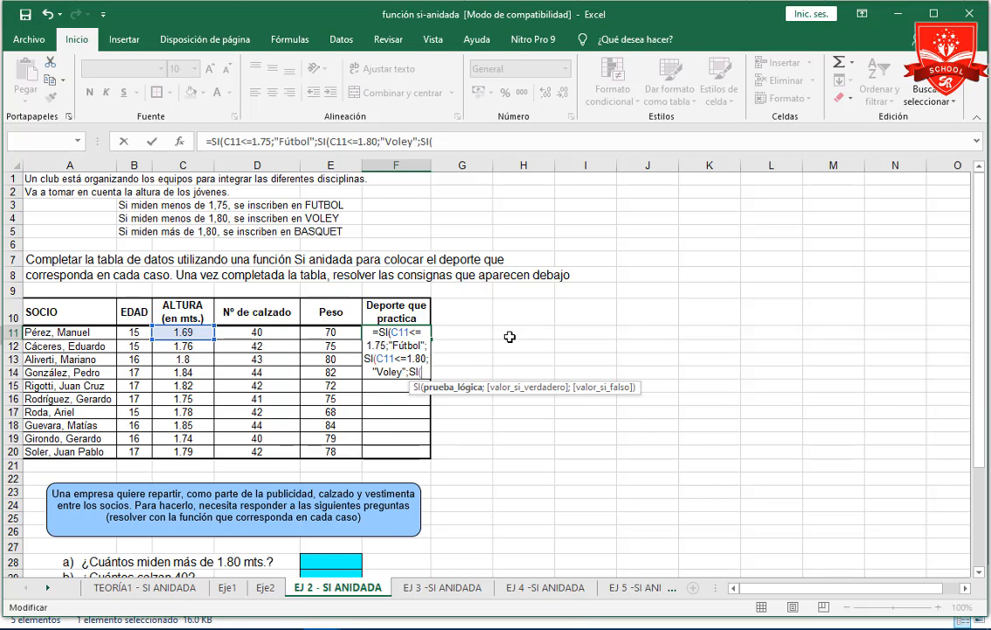
{"action": "left_click", "coordinate": [205, 332]}
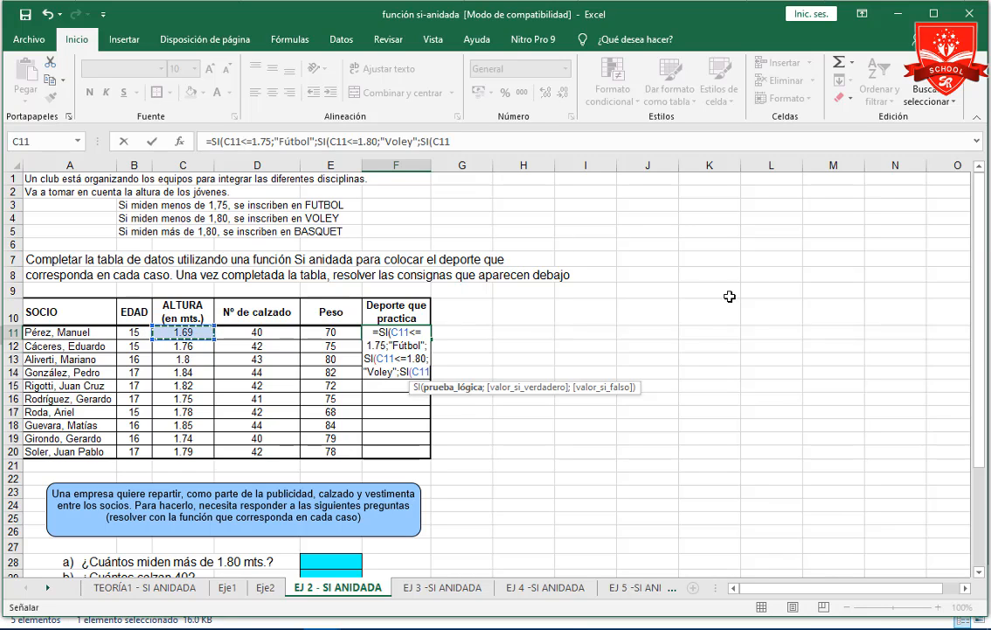
Complete the logical test of the third SI as C11>1.80.
{"action": "type", "text": "z"}
{"action": "key", "text": "BackSpace"}
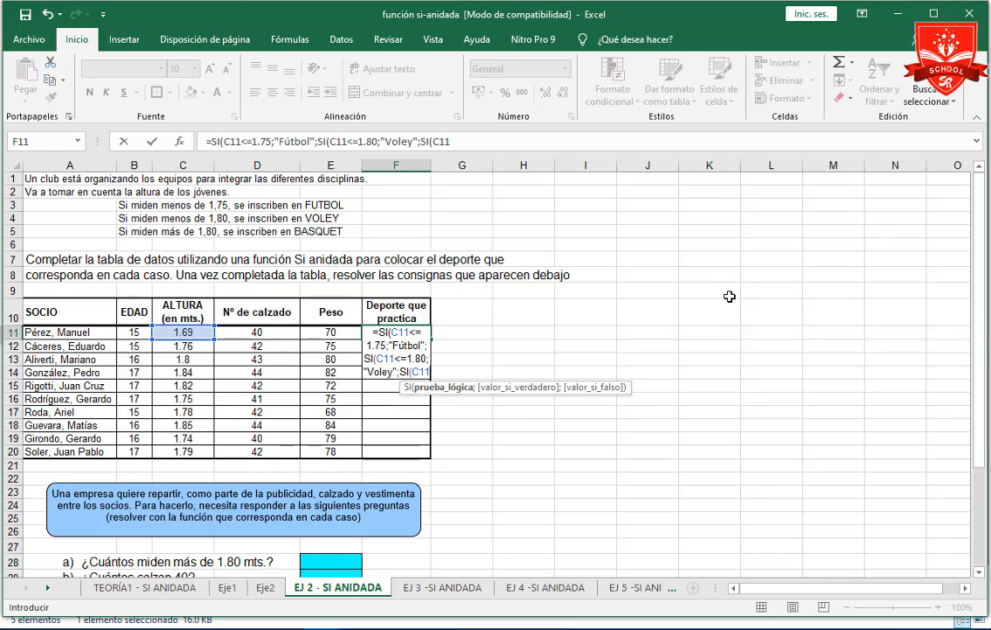
{"action": "type", "text": "<"}
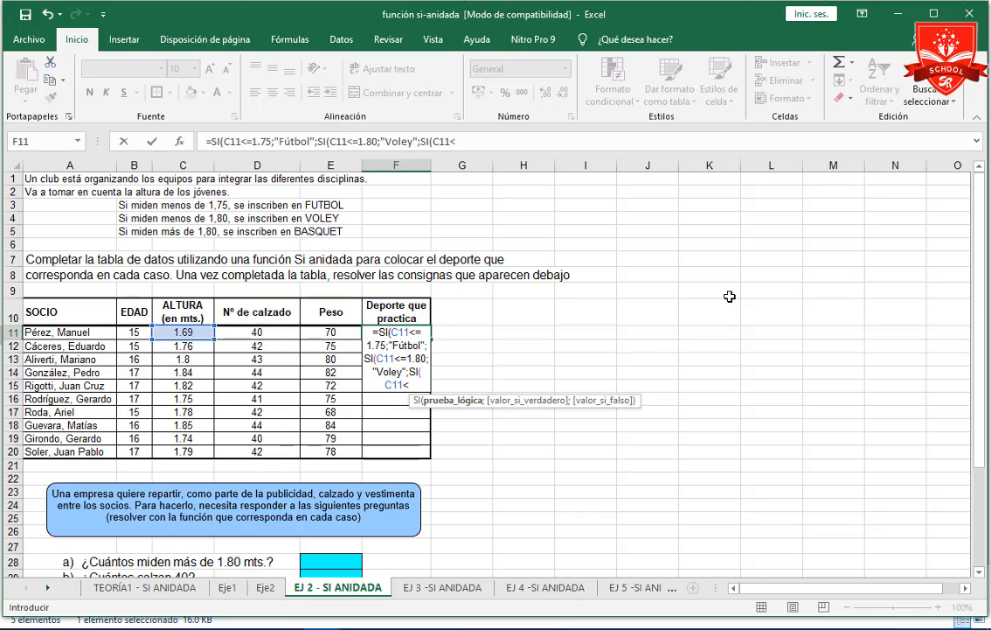
{"action": "key", "text": "BackSpace"}
{"action": "type", "text": ">1.80"}
Give the third SI the true value "Basquet", close all three SI functions and enter the formula in F11.
{"action": "type", "text": ";\""}
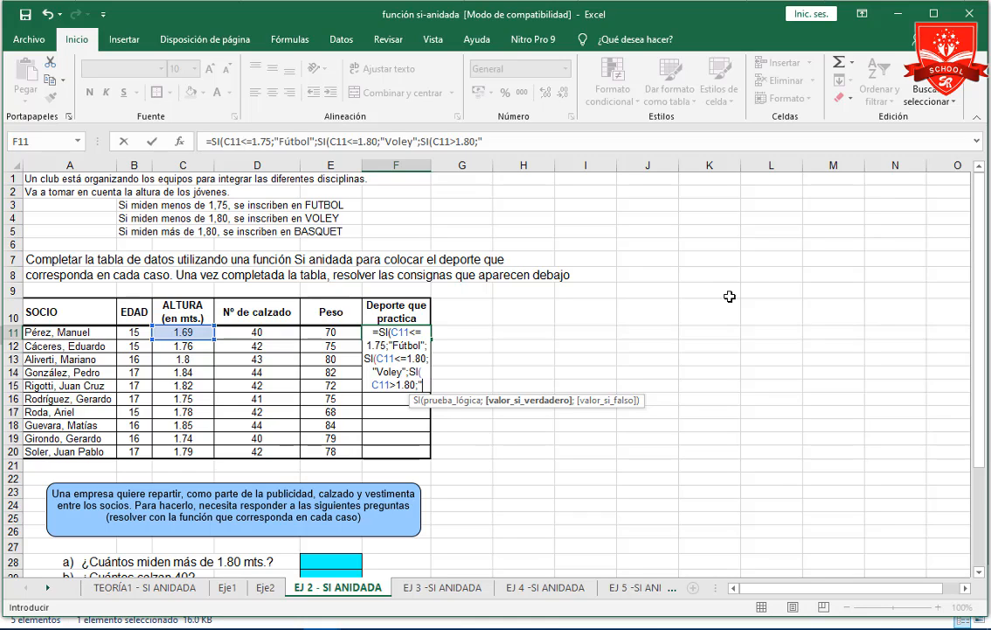
{"action": "type", "text": "Basq"}
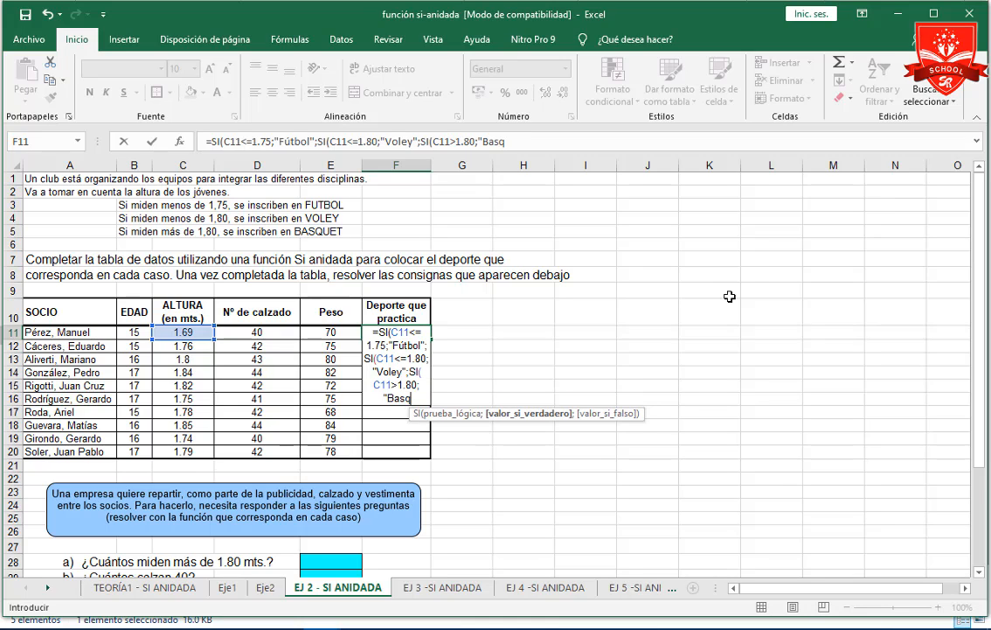
{"action": "type", "text": "uet\")))"}
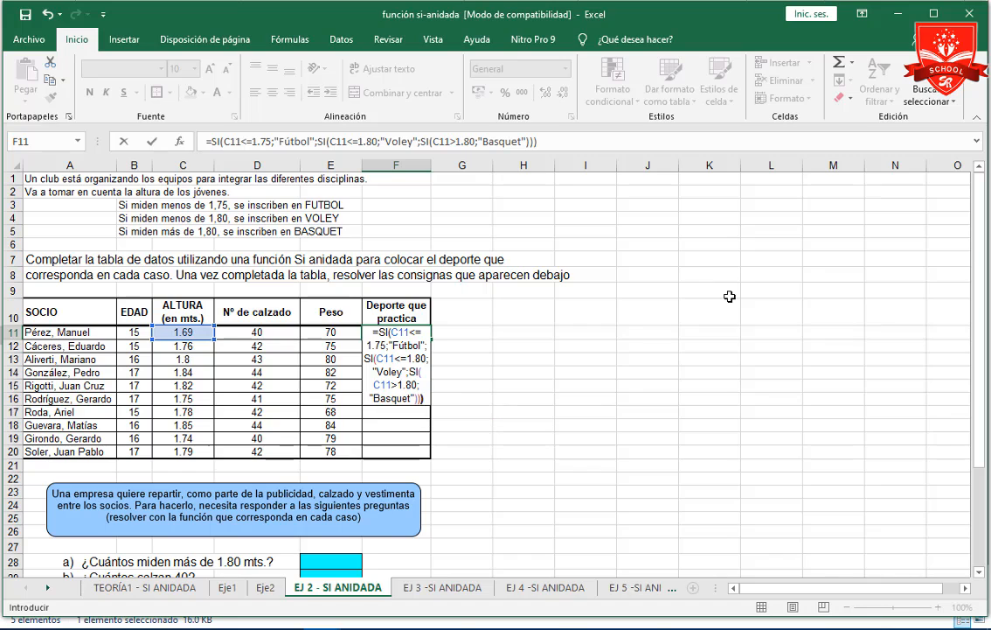
{"action": "key", "text": "Return"}
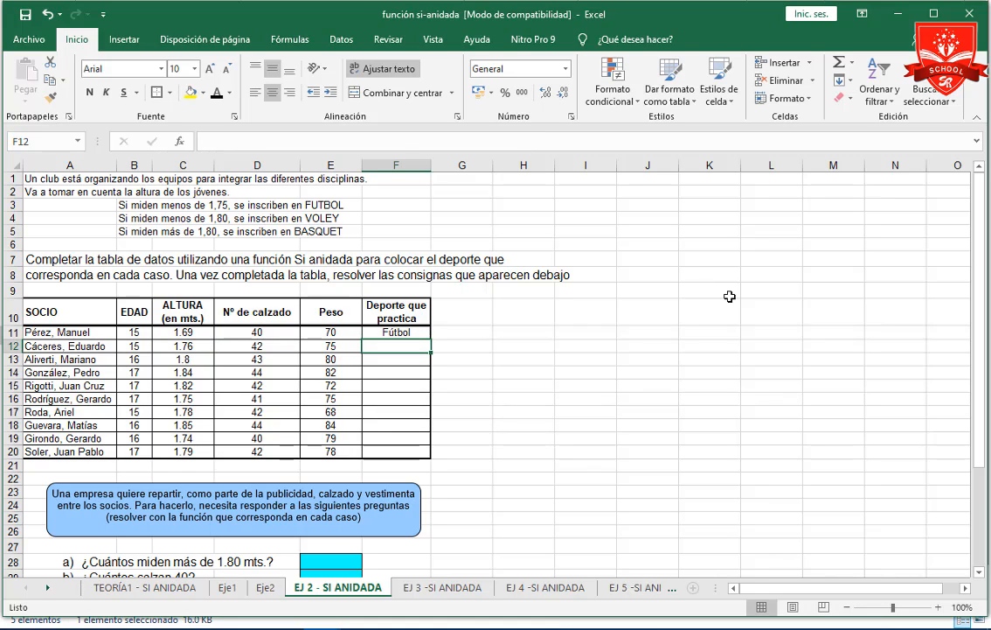
Test the sport formula in F11 by changing the first member's height in C11 to 1.82.
{"action": "key", "text": "Up"}
{"action": "key", "text": "Down"}
{"action": "key", "text": "Up"}
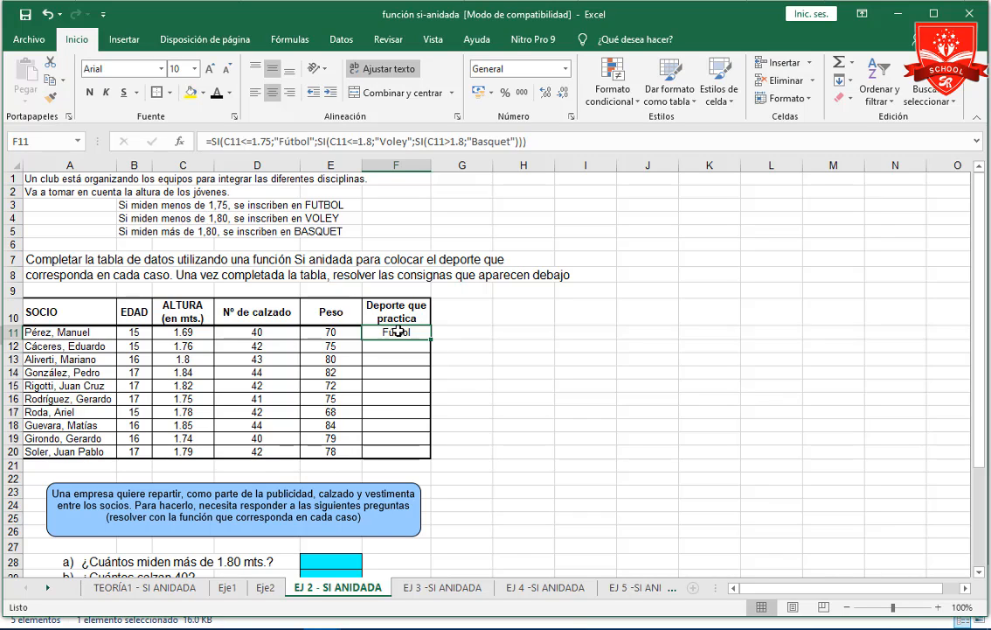
{"action": "left_click", "coordinate": [203, 334]}
{"action": "double_click", "coordinate": [189, 332]}
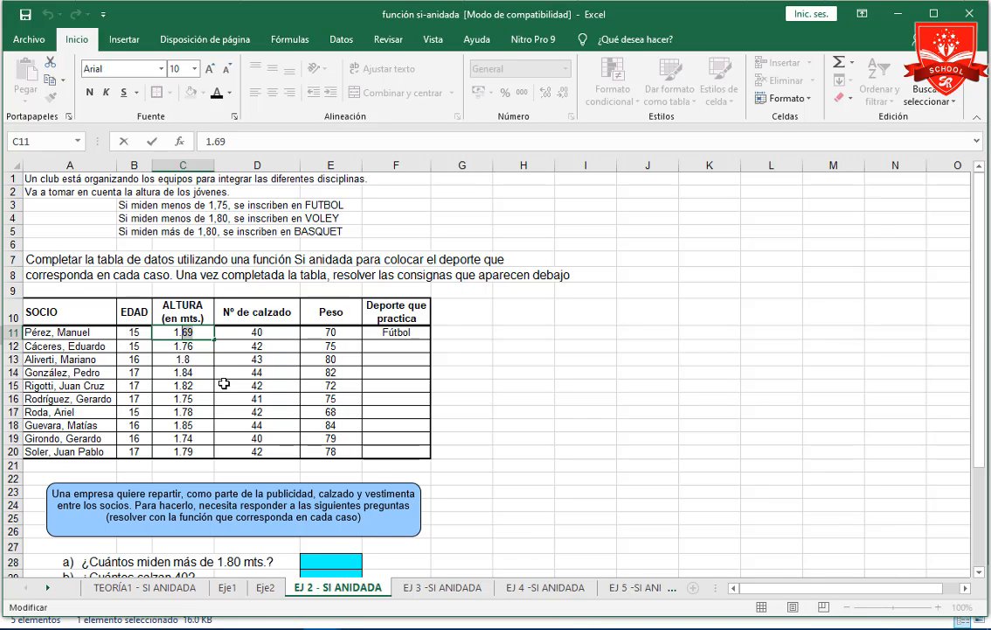
{"action": "type", "text": "82"}
{"action": "key", "text": "Return"}
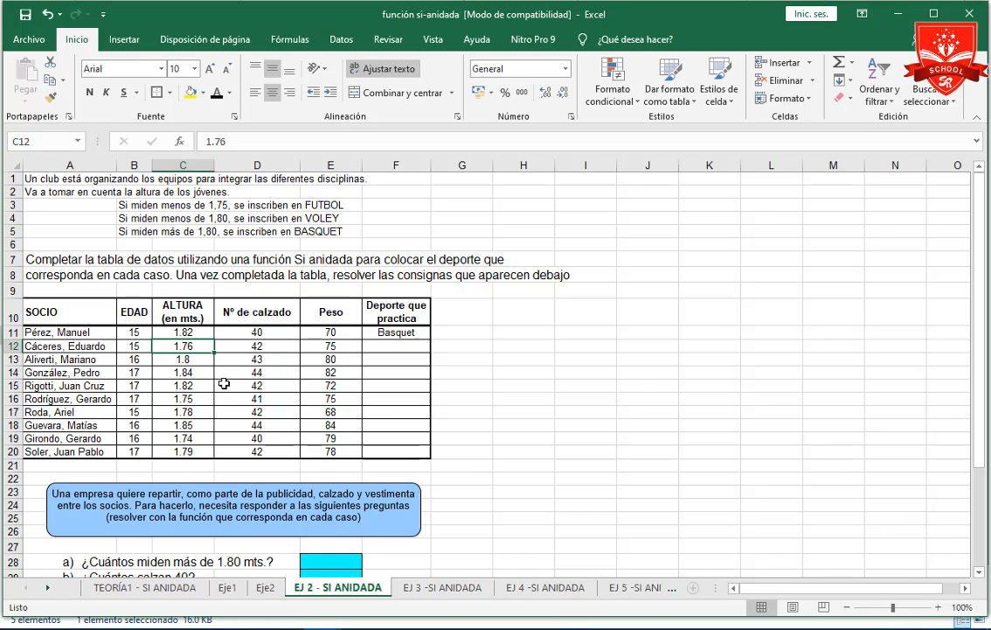
{"action": "key", "text": "Up"}
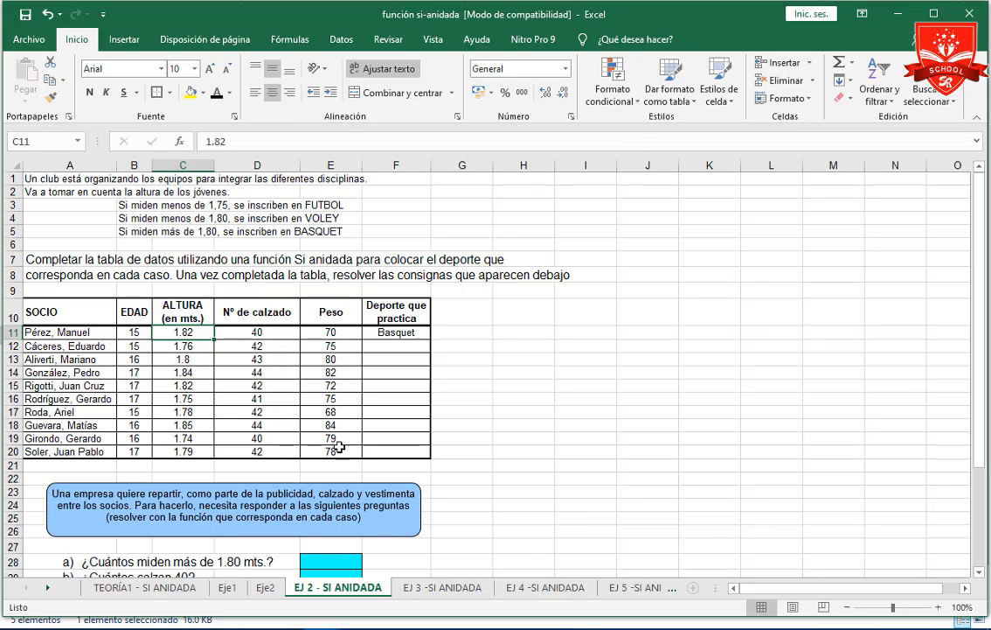
Look through the exercise sheets from EJ 3 -SI ANIDADA to EJ 5 -SI ANIDADA, then go back through the earlier ones to Eje1.
{"action": "left_click", "coordinate": [468, 590]}
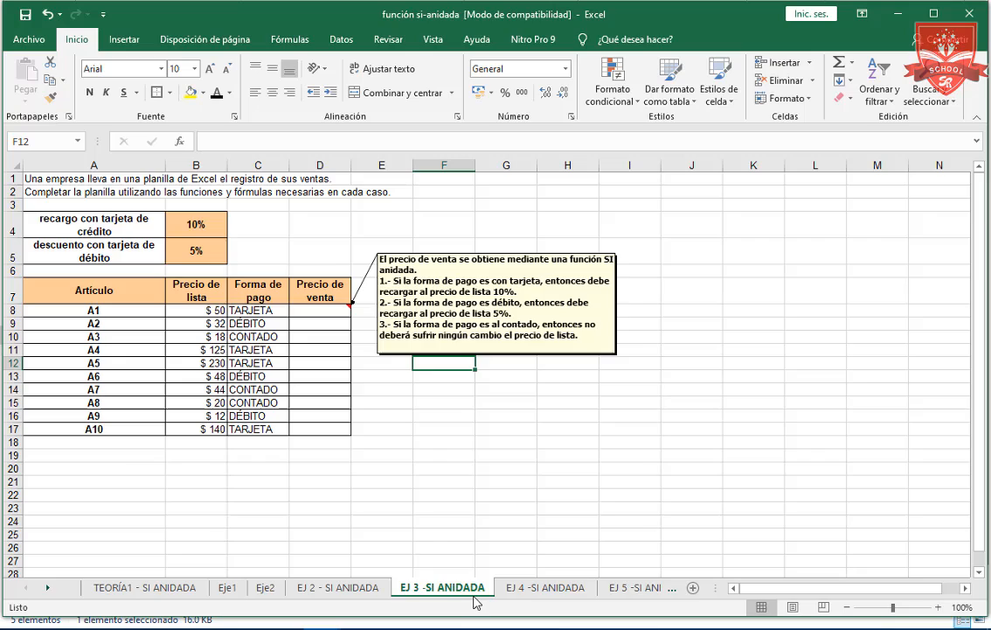
{"action": "left_click", "coordinate": [528, 590]}
{"action": "left_click", "coordinate": [612, 588]}
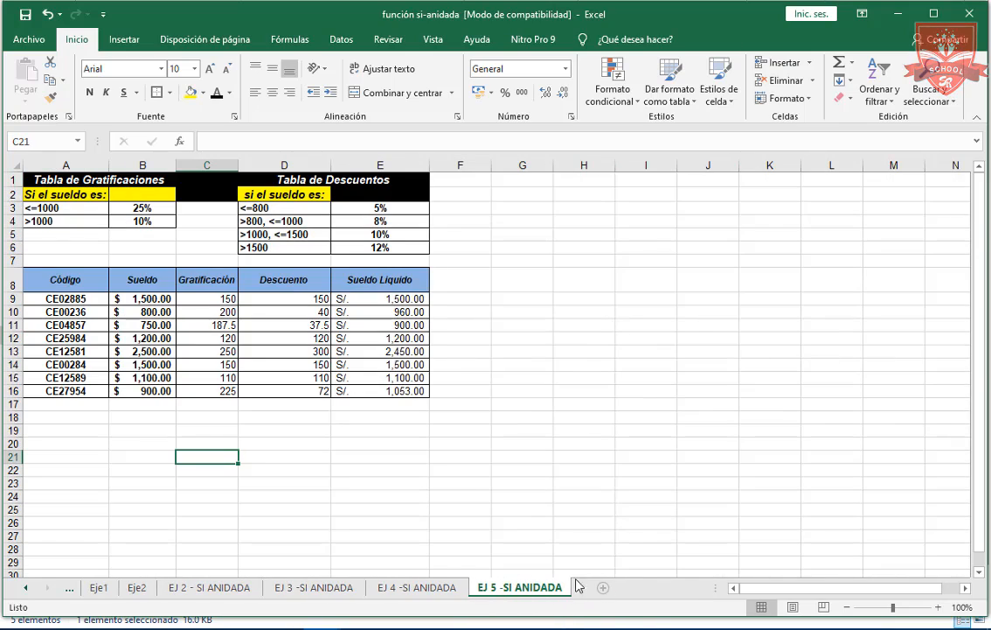
{"action": "left_click", "coordinate": [442, 590]}
{"action": "left_click", "coordinate": [310, 589]}
{"action": "left_click", "coordinate": [210, 589]}
{"action": "left_click", "coordinate": [138, 592]}
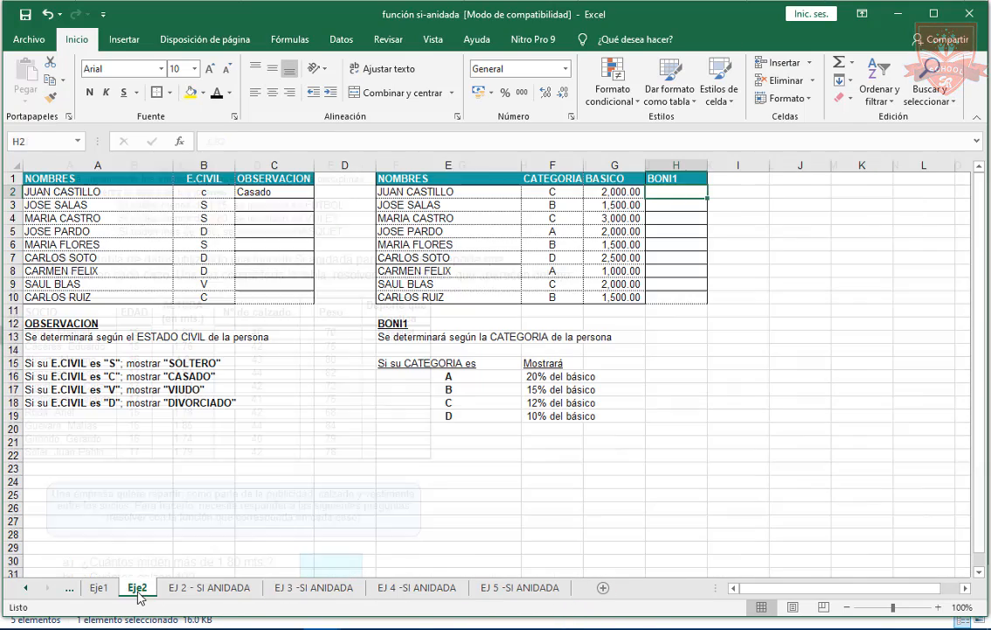
{"action": "left_click", "coordinate": [99, 588]}
{"action": "left_click", "coordinate": [332, 535]}
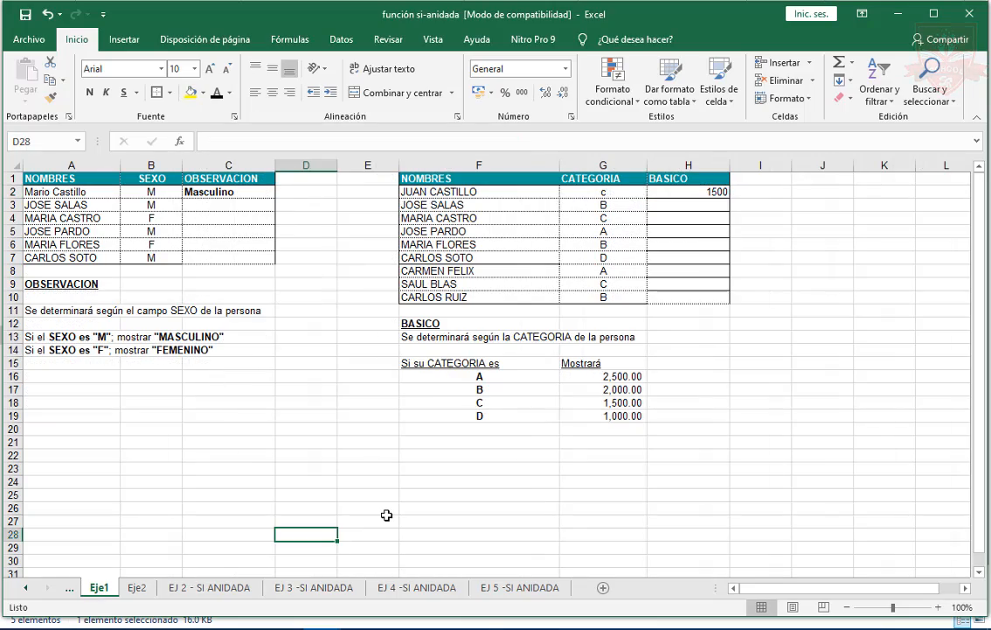